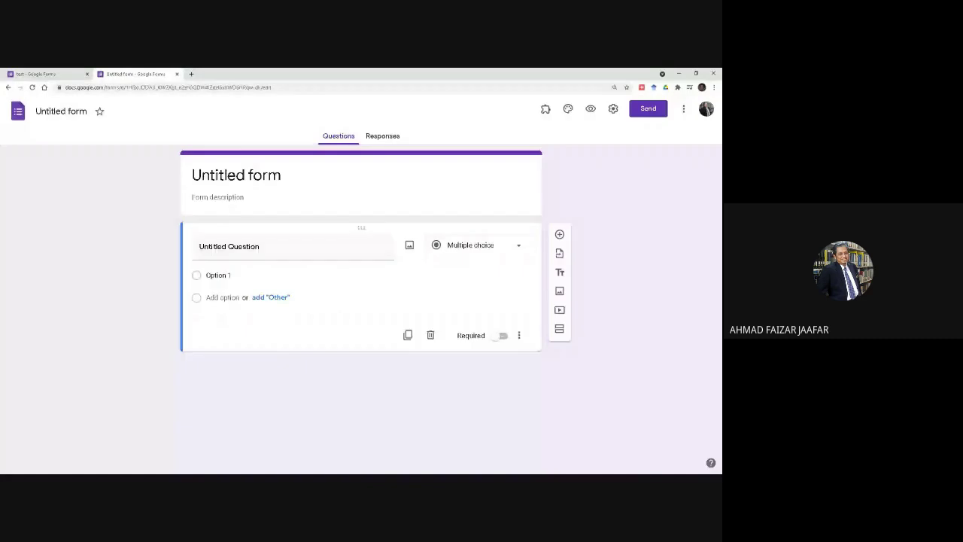
- Title the untitled form "Test" and enter "Test HPD234" as its description
click(696, 73)
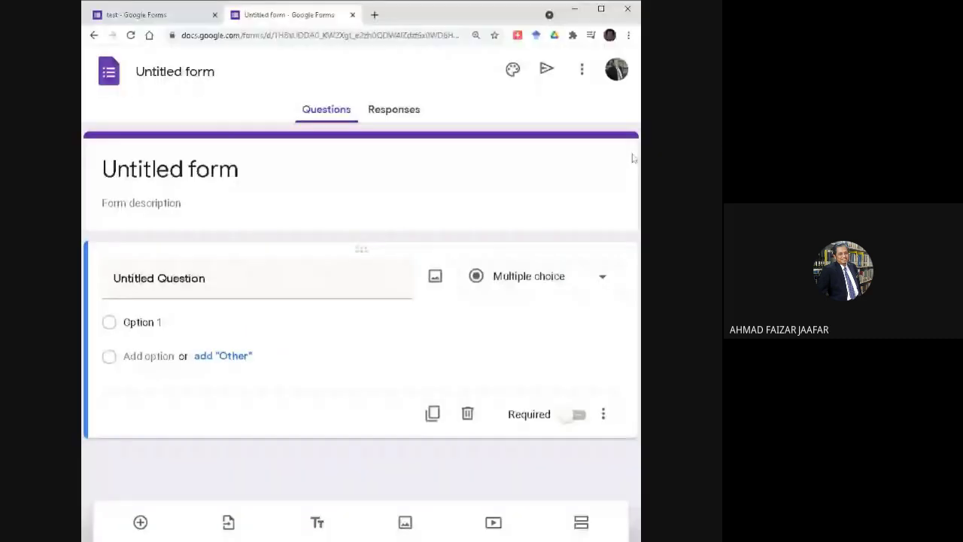
click(170, 169)
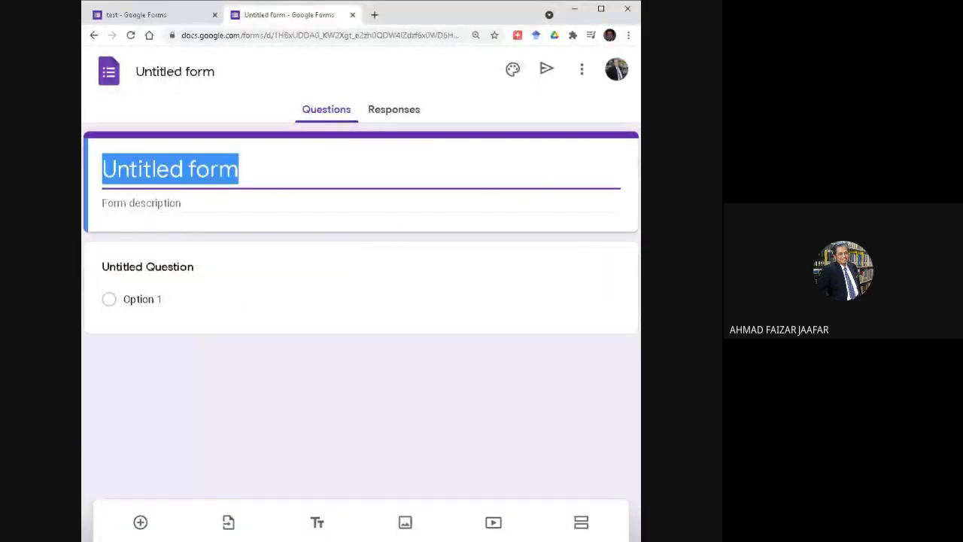
text(Test)
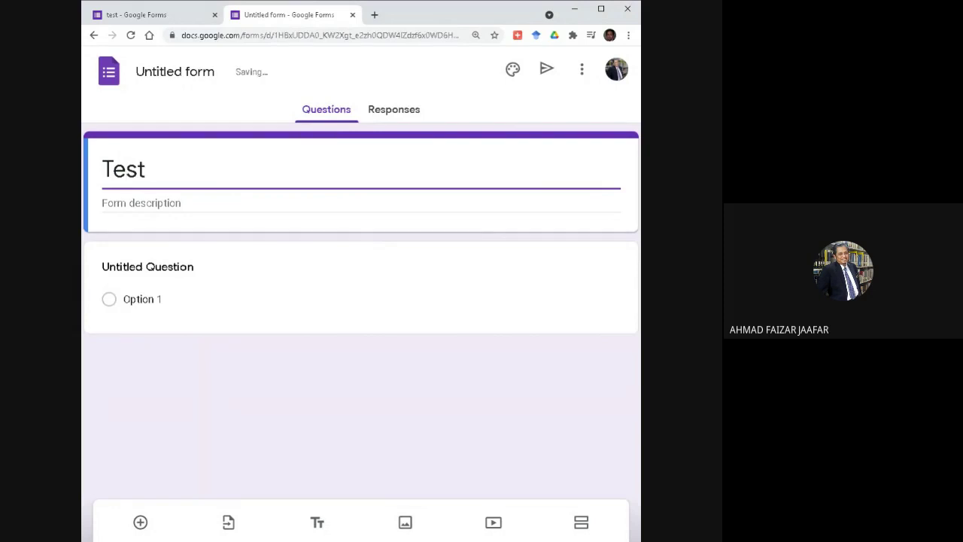
click(141, 202)
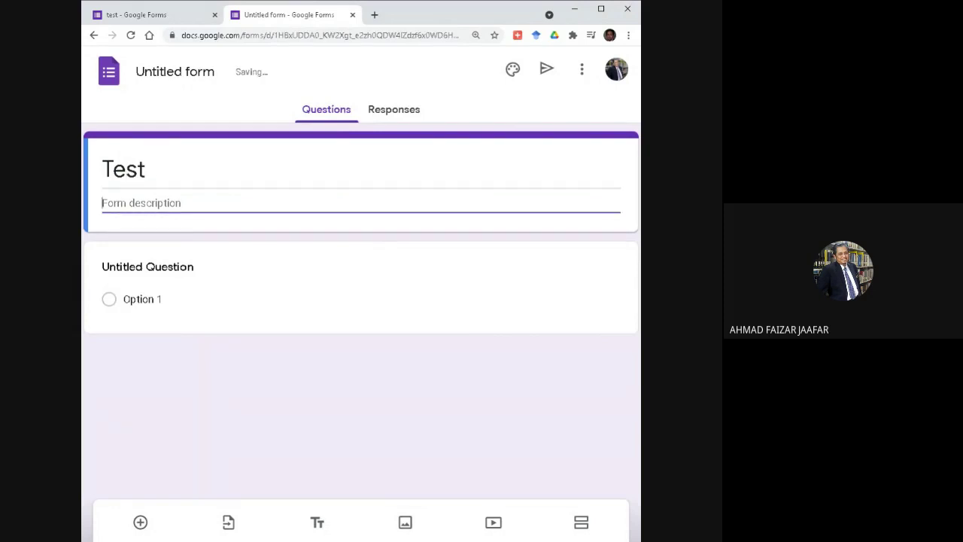
text(Test)
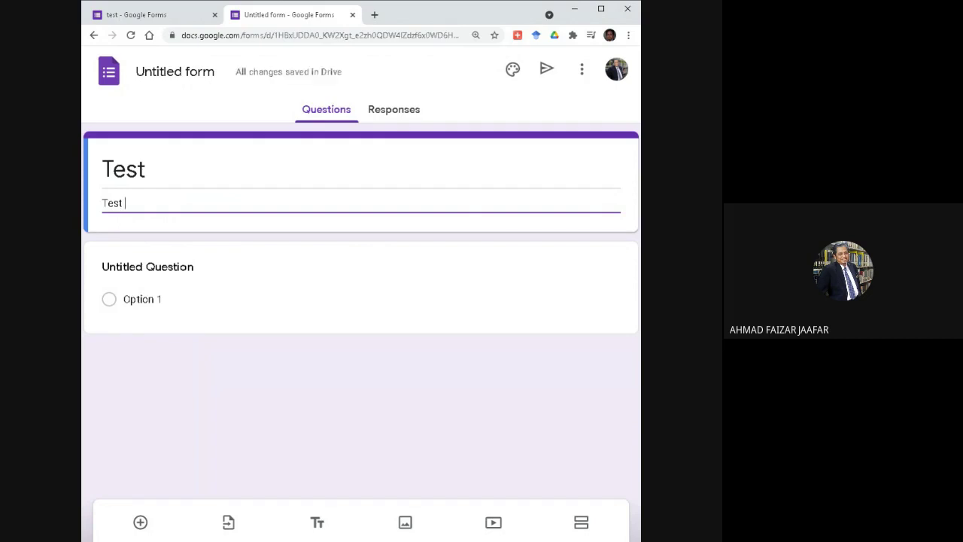
text(HPD234)
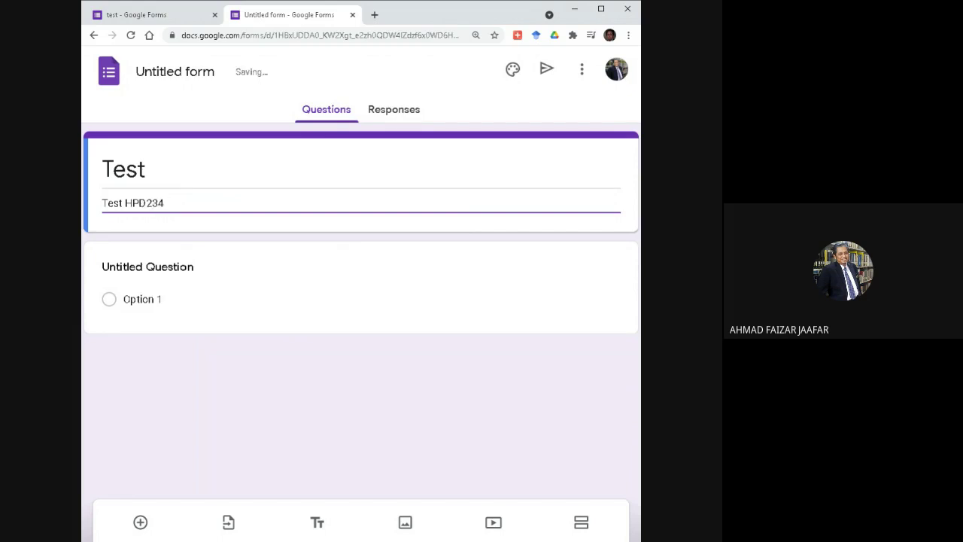
key(shift+Tab)
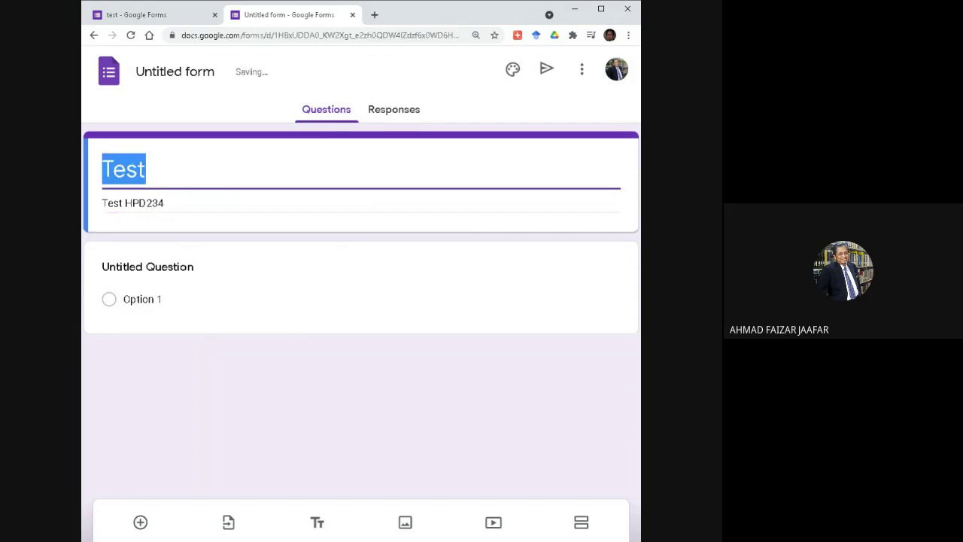
key(Tab)
click(164, 203)
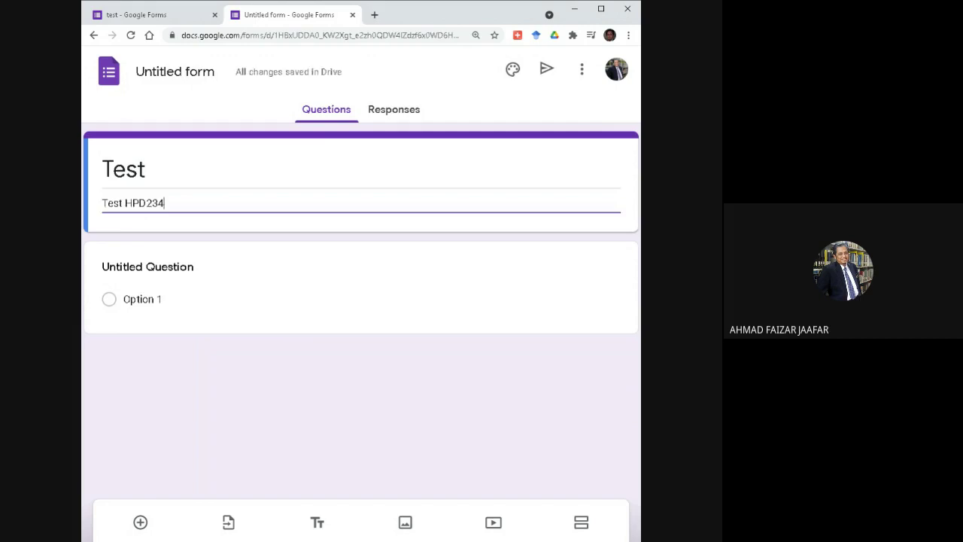
key(shift+Tab)
text(https://meet.google.com/wpp-rkzx-qoy)
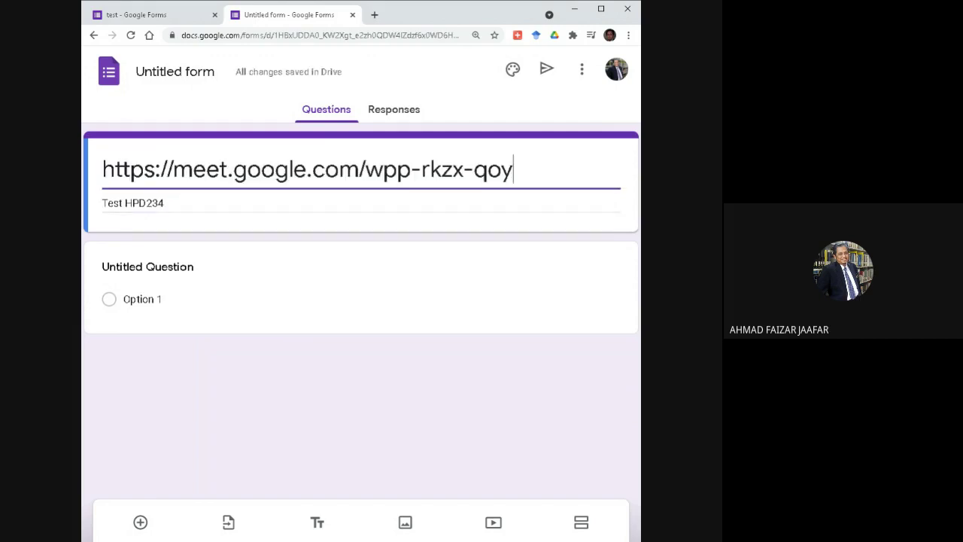
key(ctrl+z)
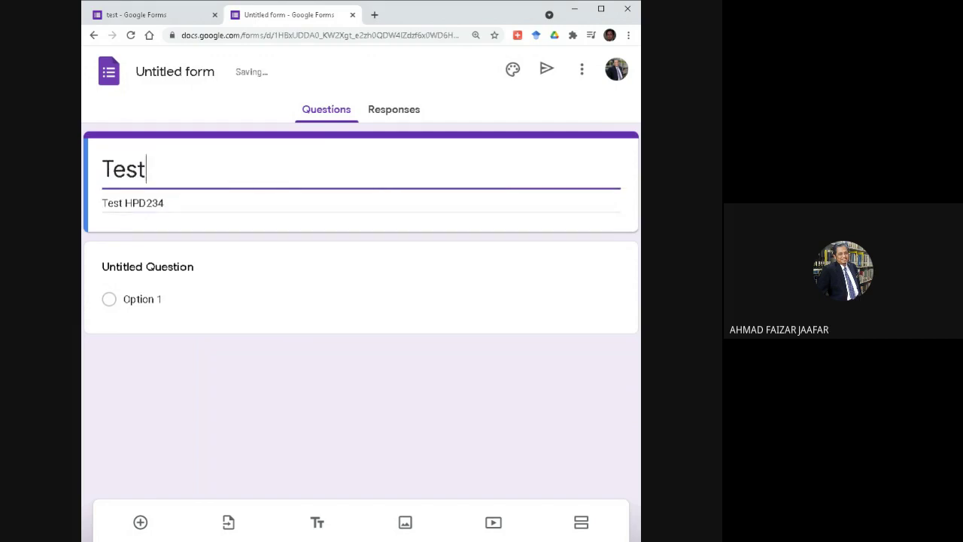
- Extend the form title to read "Test HPD234"
text(HO)
text(D)
key(BackSpace)
key(BackSpace)
text(PD1)
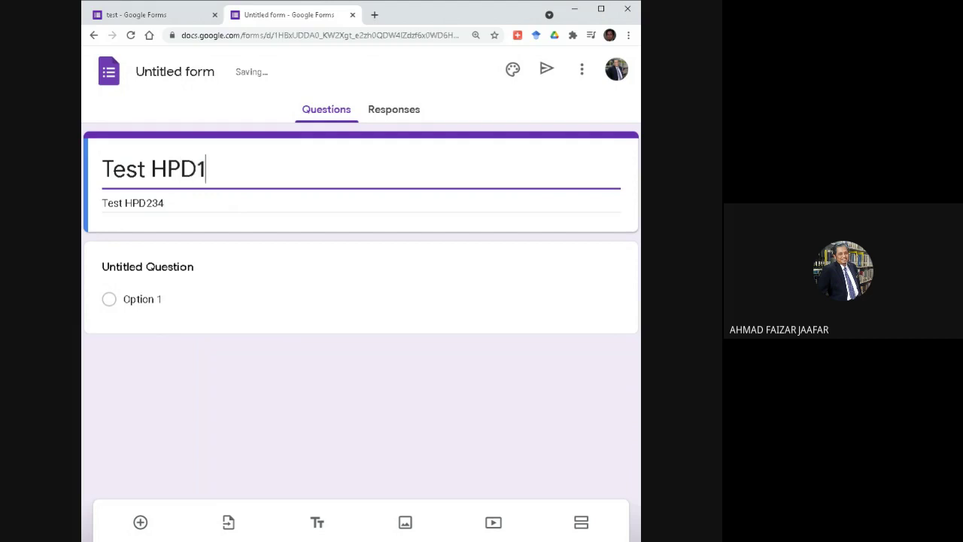
key(BackSpace)
text(234)
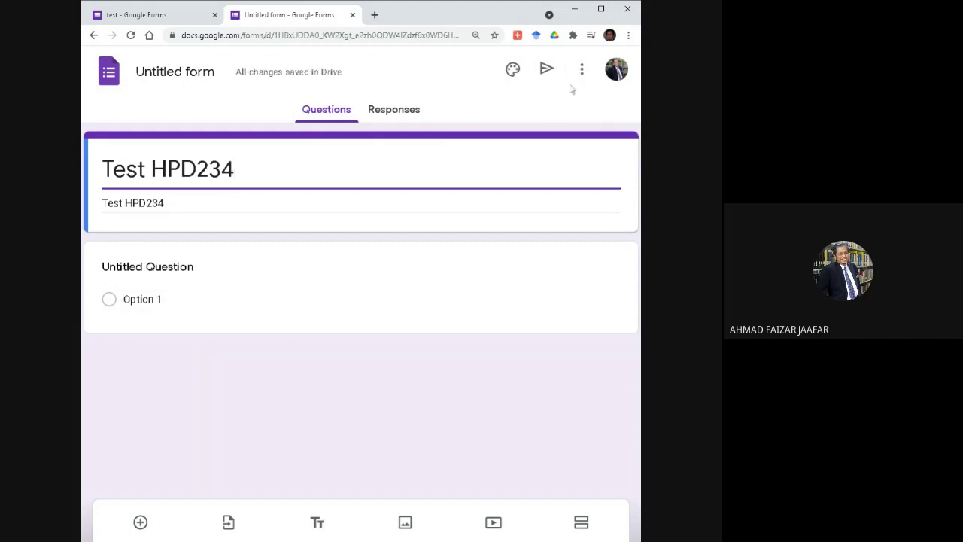
- In the form's general settings, limit respondents to 1 response and toggle the restriction to Universiti Teknologi MARA users
click(600, 8)
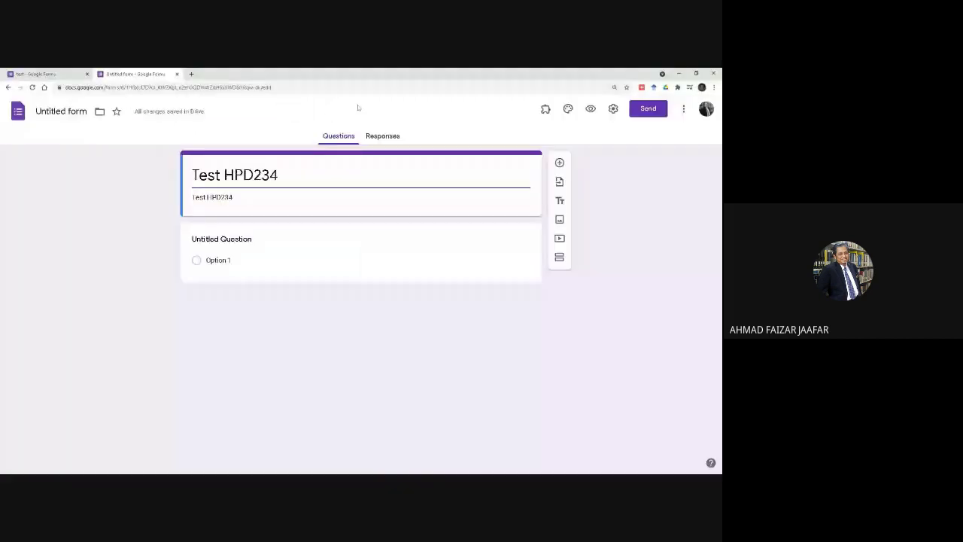
click(613, 109)
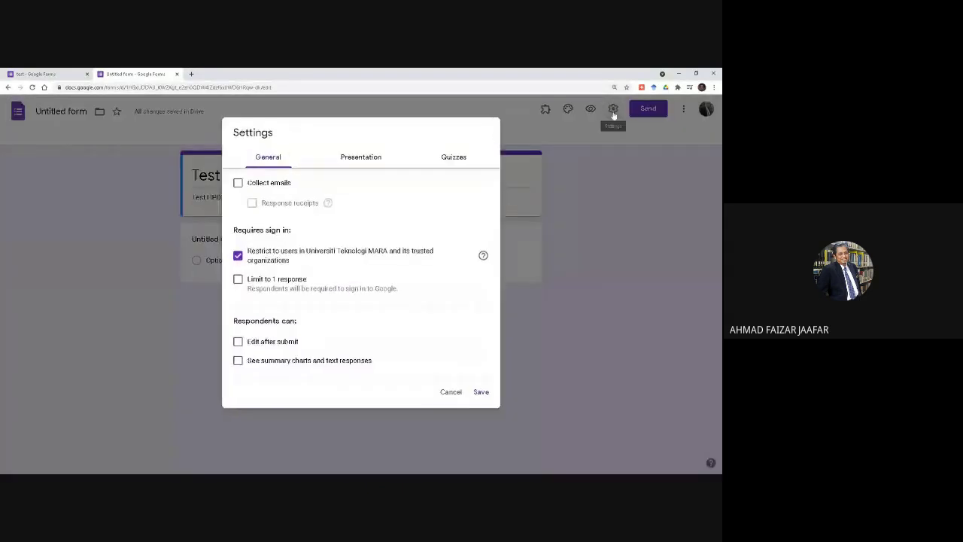
click(464, 398)
click(612, 109)
click(240, 281)
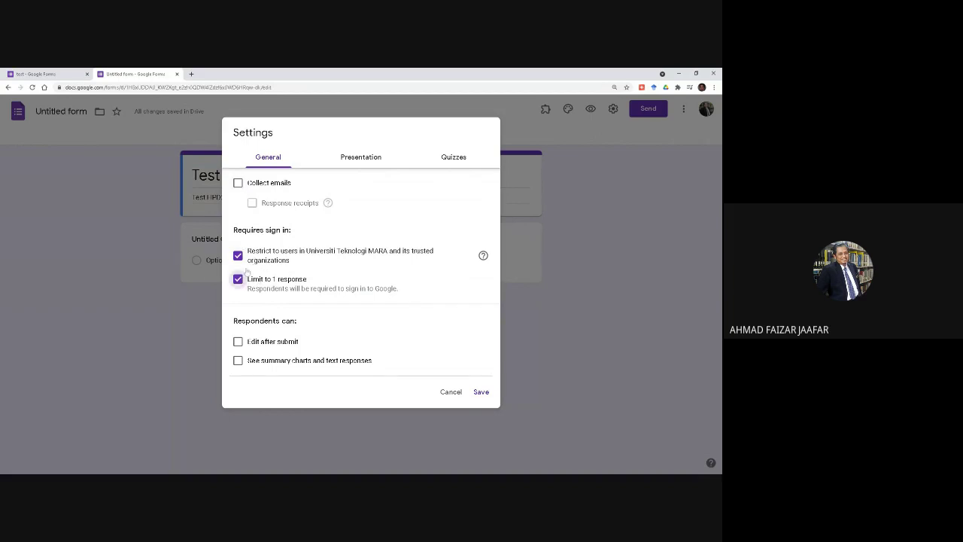
click(258, 260)
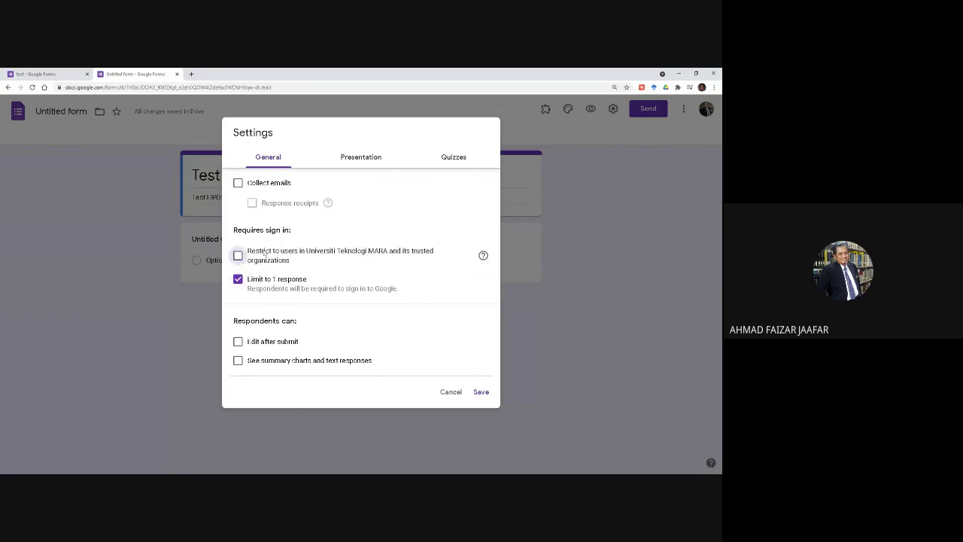
drag(261, 251, 331, 266)
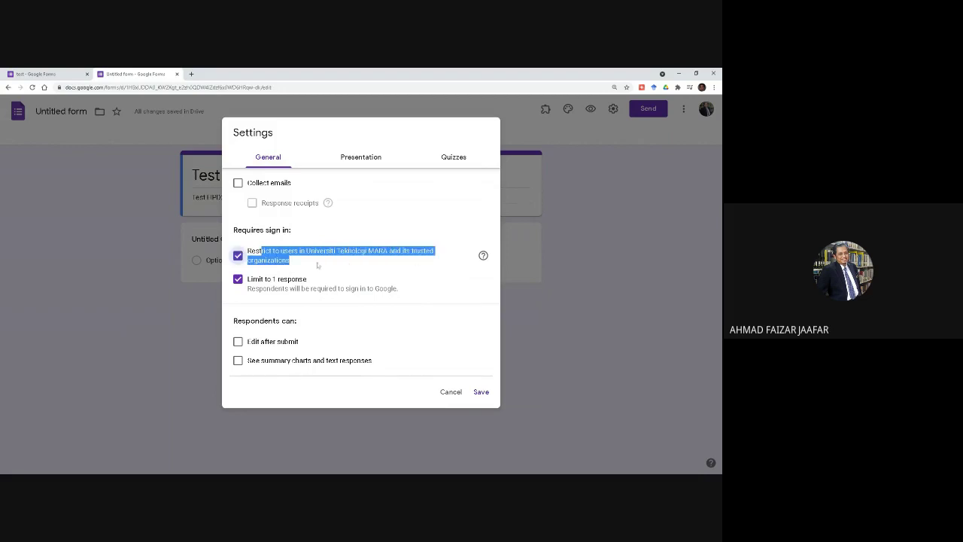
click(251, 257)
- Turn on the progress bar and shuffled question order in the form's presentation settings
click(362, 157)
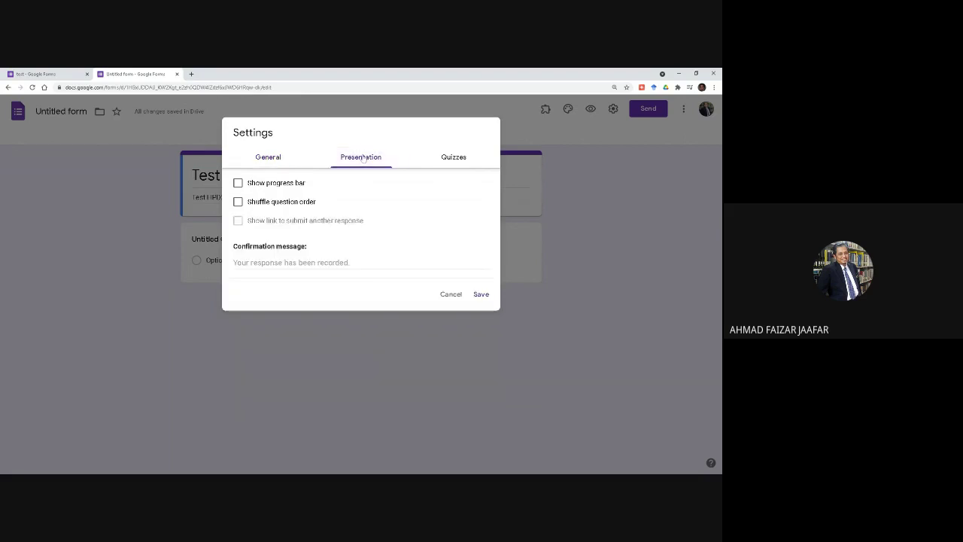
click(238, 183)
click(238, 203)
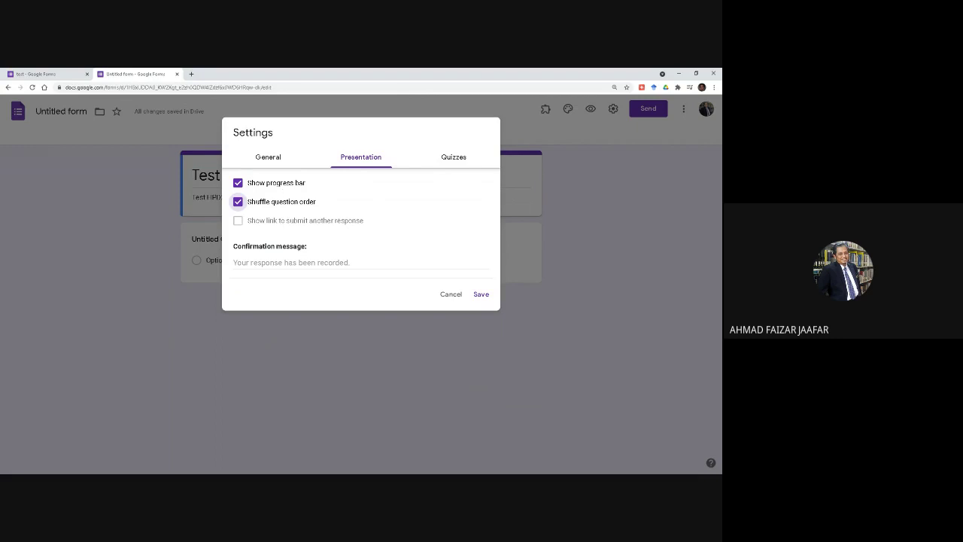
- Make the form a quiz and set its grades to be released later, after manual review
click(448, 159)
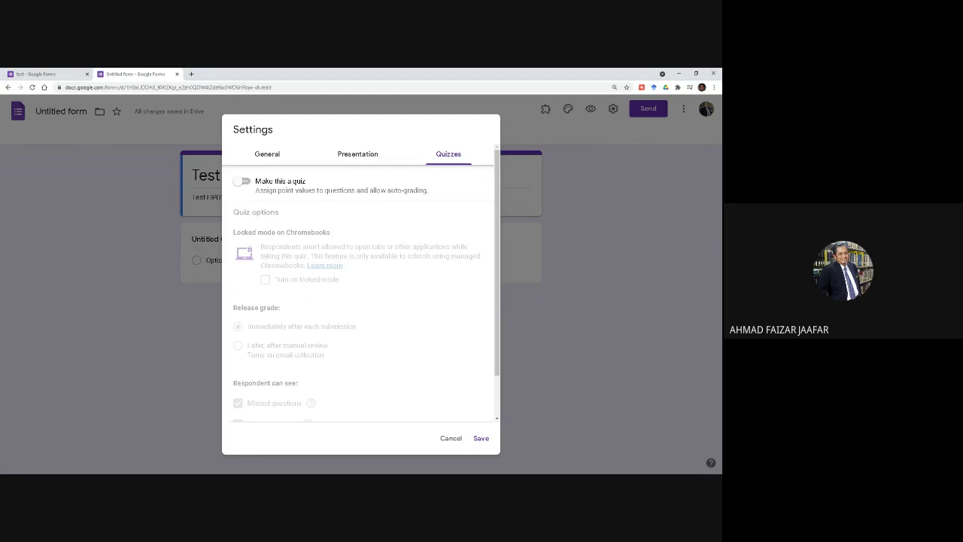
click(245, 181)
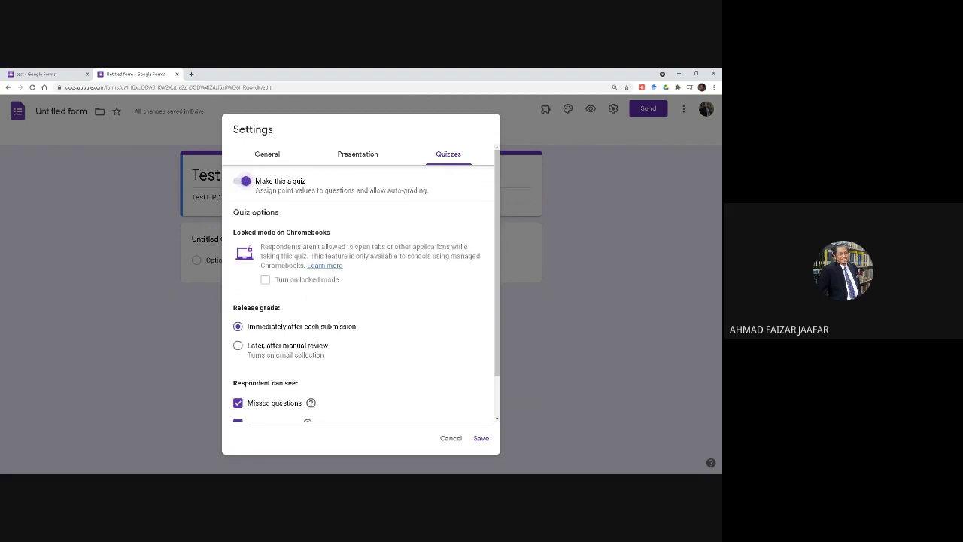
scroll(369, 269, down, 1)
drag(286, 195, 343, 195)
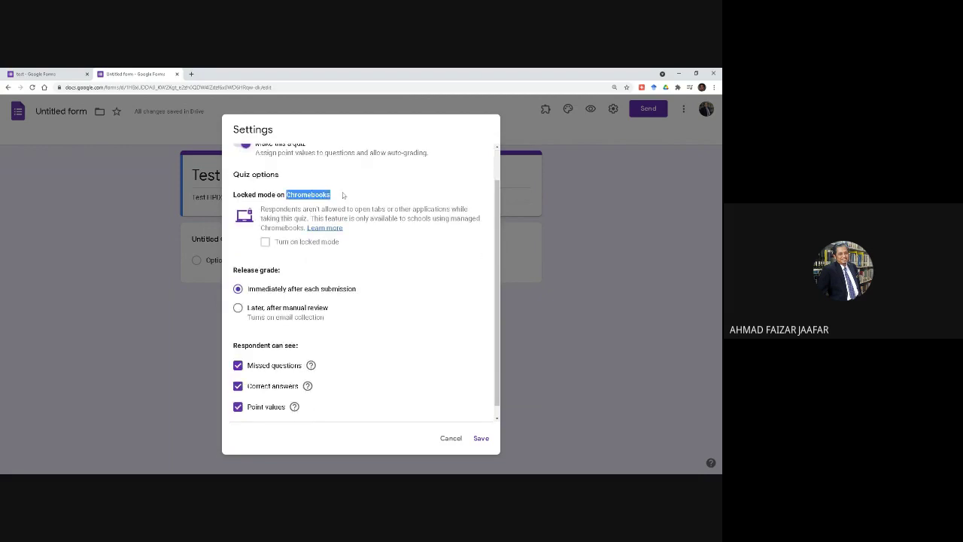
scroll(286, 256, down, 1)
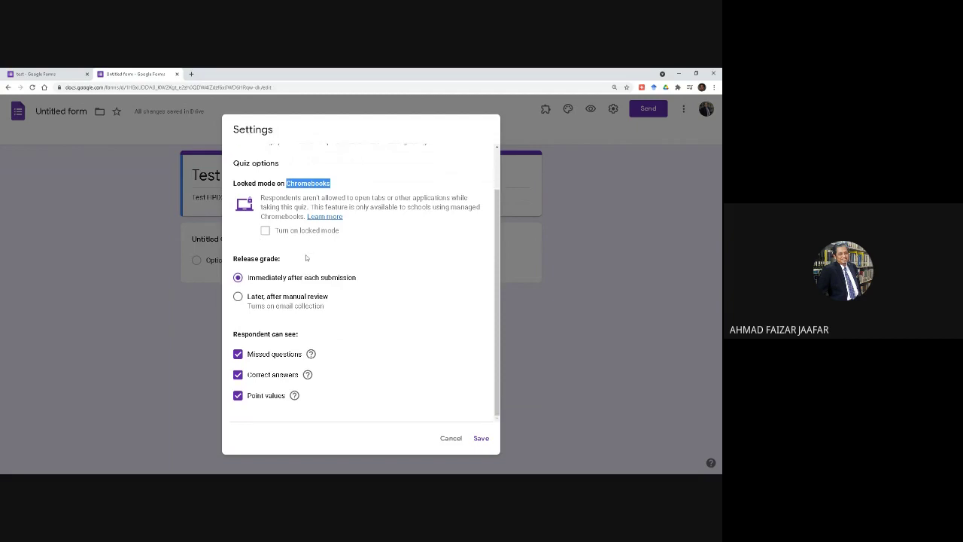
drag(257, 267, 369, 278)
click(271, 280)
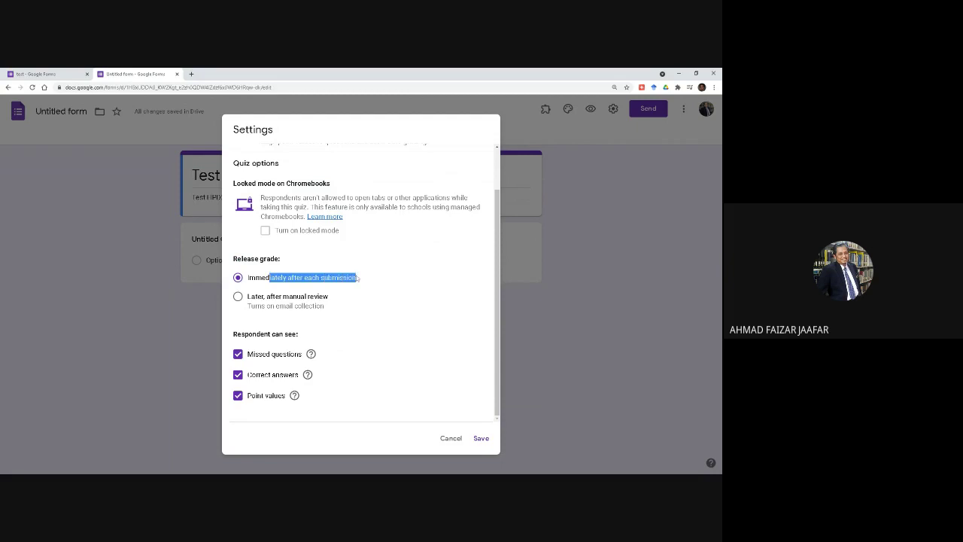
click(244, 297)
- Stop quiz respondents from seeing missed questions, correct answers and point values
click(311, 353)
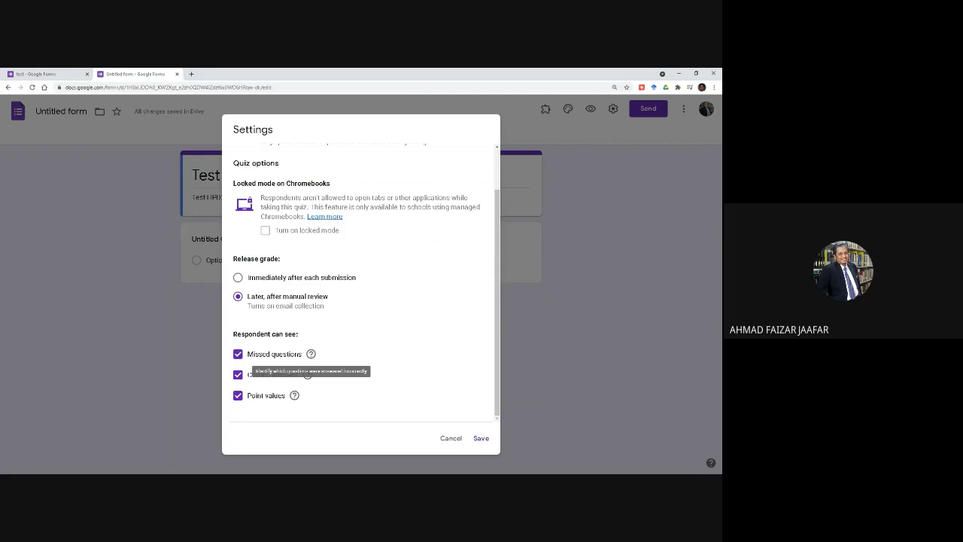
drag(233, 334, 304, 338)
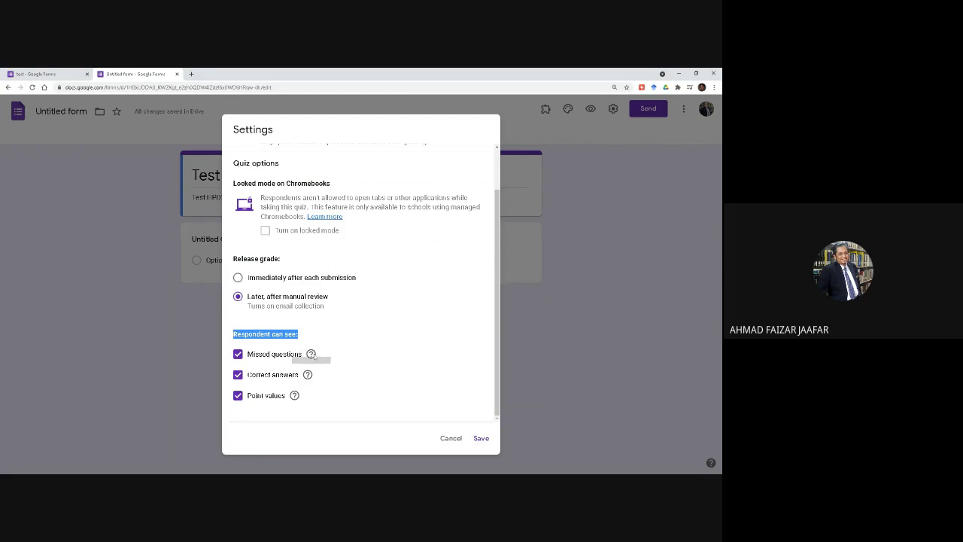
mouse_move(312, 355)
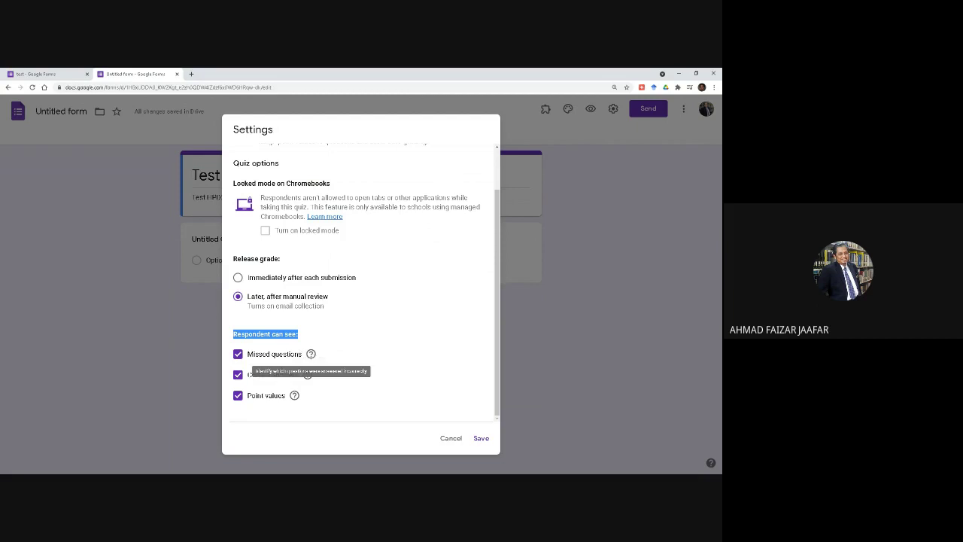
click(311, 355)
click(299, 349)
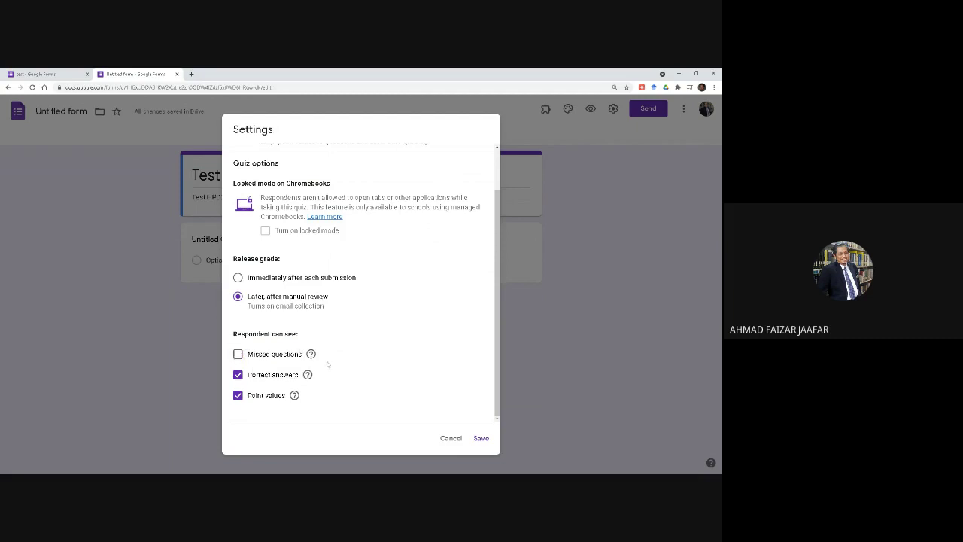
mouse_move(309, 377)
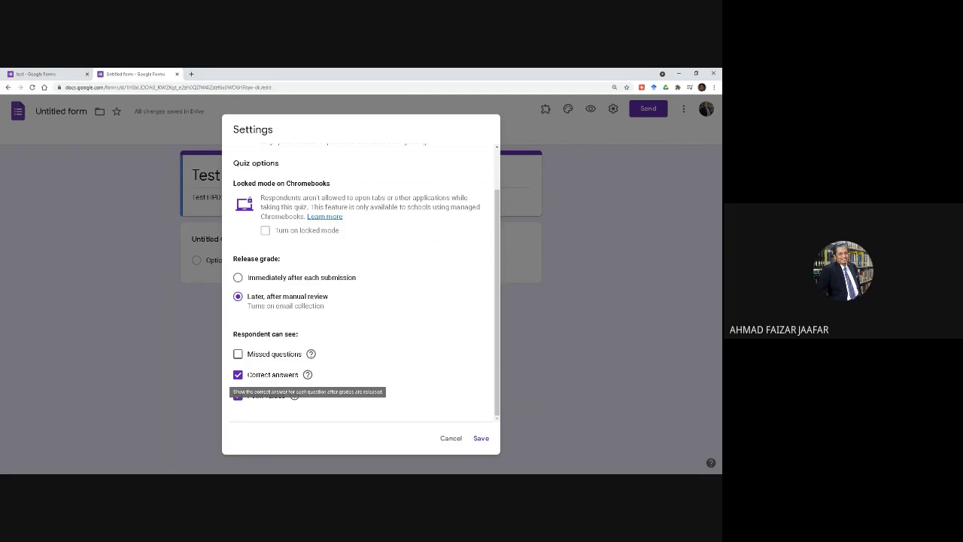
click(238, 374)
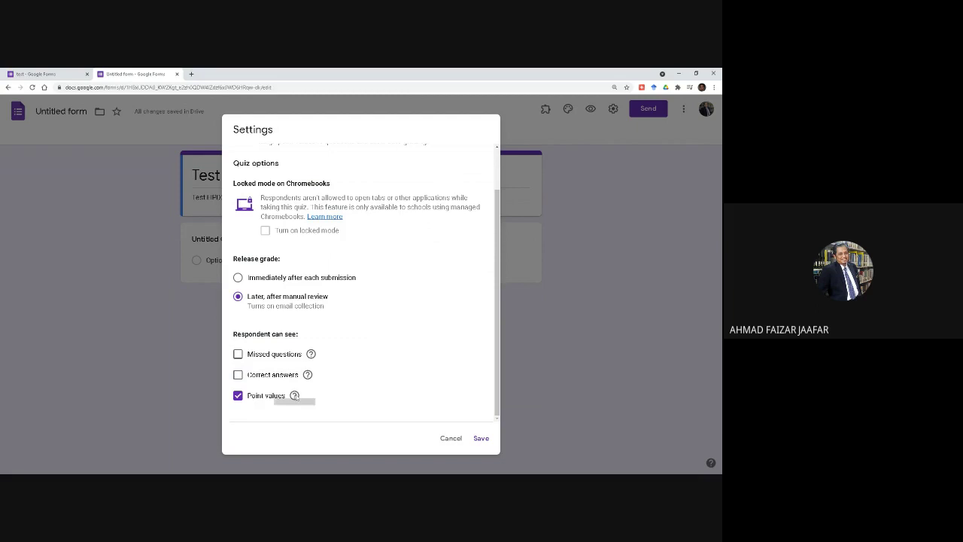
mouse_move(294, 397)
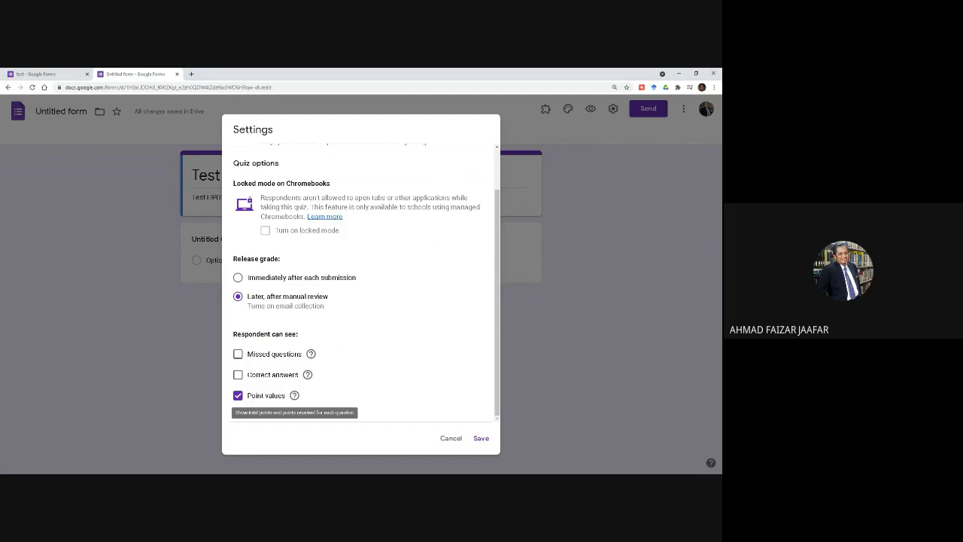
click(237, 395)
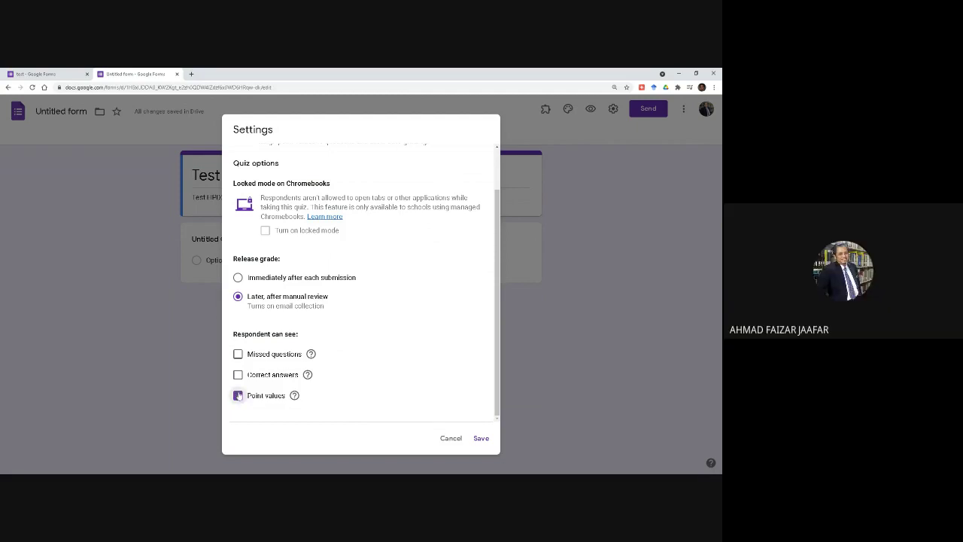
scroll(382, 309, up, 1)
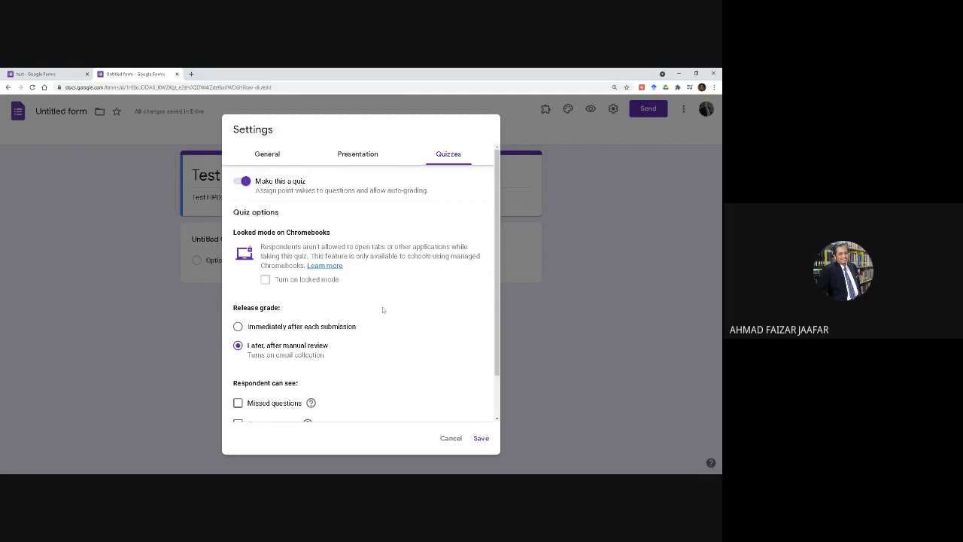
scroll(382, 309, down, 1)
scroll(368, 252, up, 1)
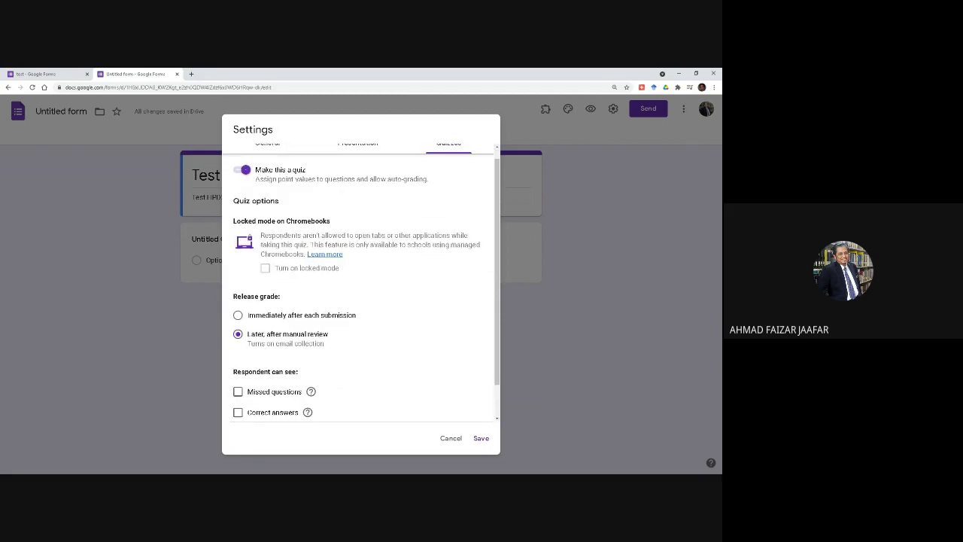
scroll(361, 286, up, 1)
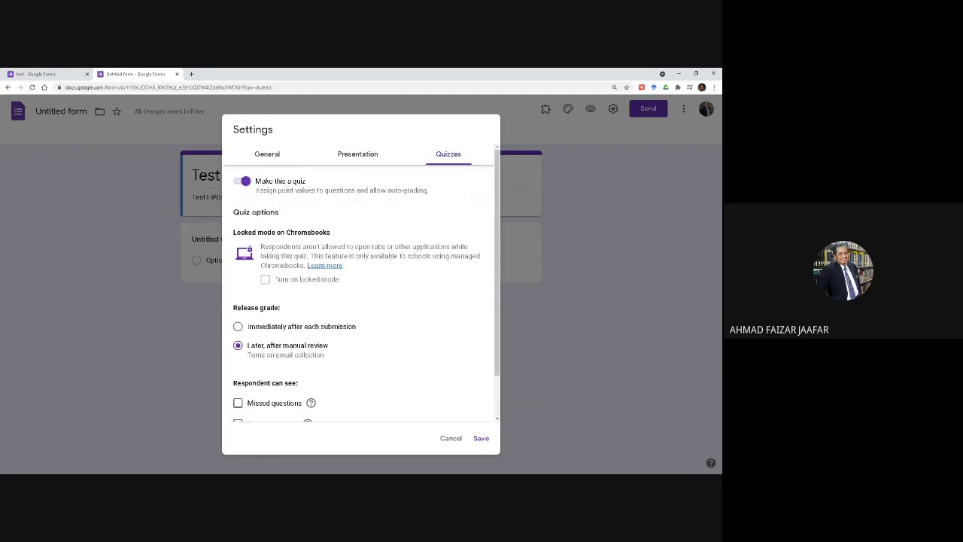
- Save the quiz settings and turn off email collection in the form's general settings
click(479, 439)
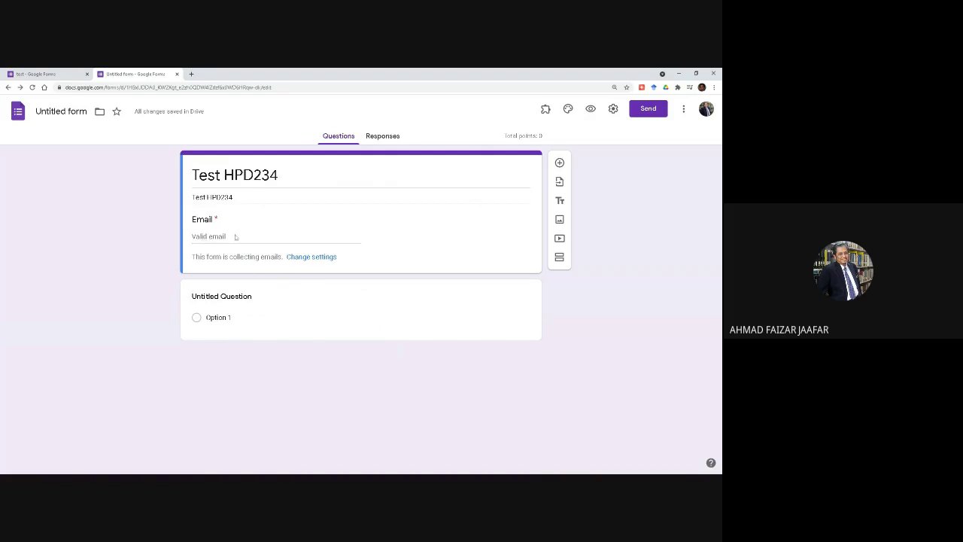
click(303, 258)
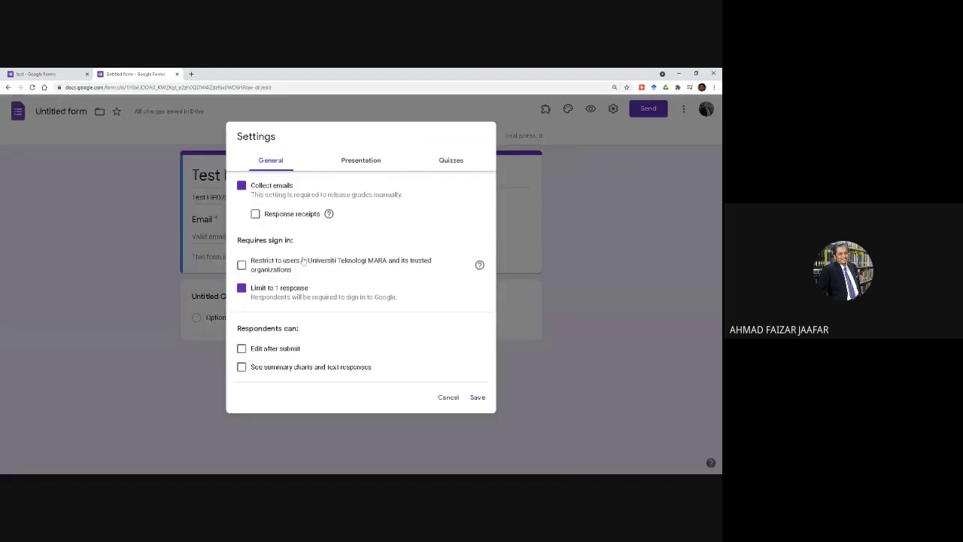
click(240, 187)
click(480, 400)
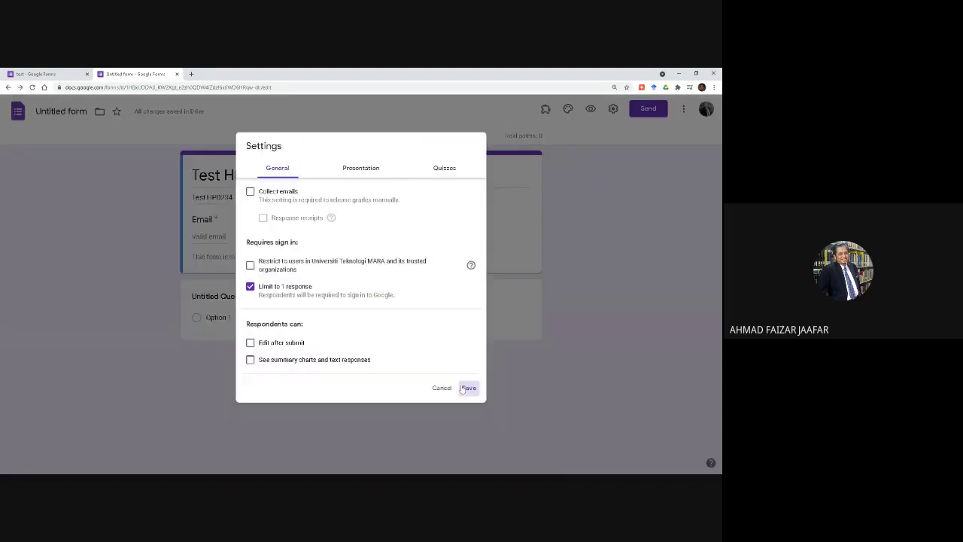
- Title the untitled question "soalan 1 : Apakah nama ibu negeri Selangor"
click(225, 246)
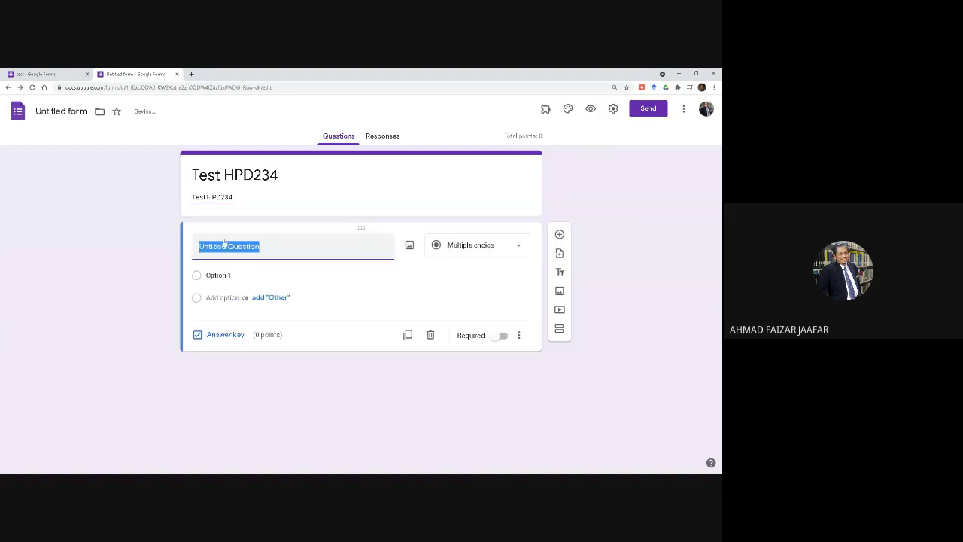
text(solan)
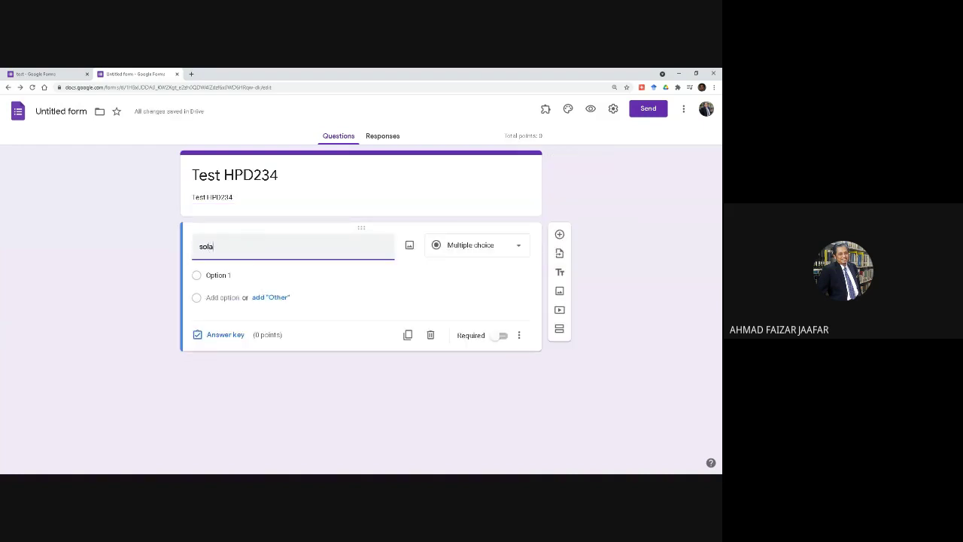
key(BackSpace)
key(BackSpace)
key(BackSpace)
text(alan 1 : Apka)
key(BackSpace)
key(BackSpace)
text(akah nama i)
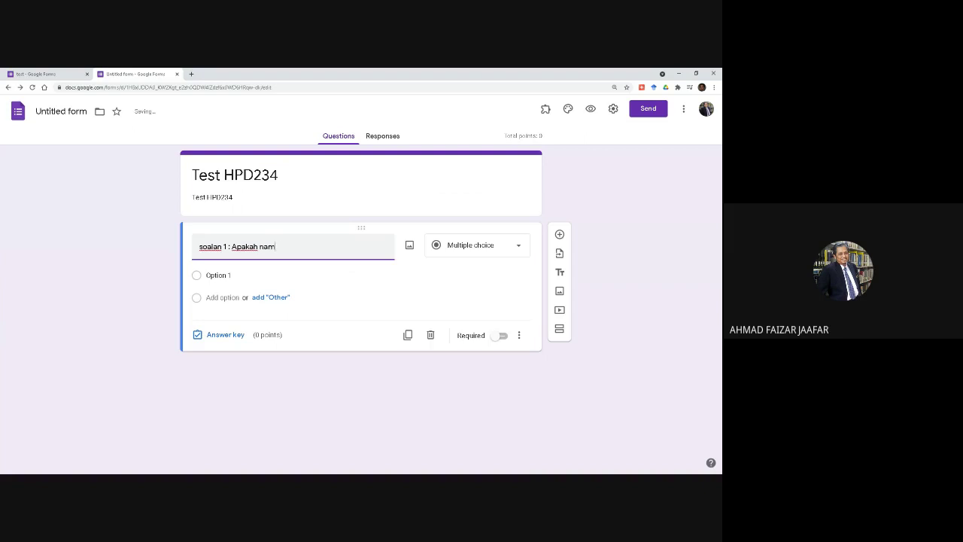
text(nergor)
key(BackSpace)
key(BackSpace)
key(BackSpace)
key(BackSpace)
text(geri Selangir)
key(BackSpace)
key(BackSpace)
text(or)
- Name the first answer option "A. Klang" and add an "Other" option to the question
key(Return)
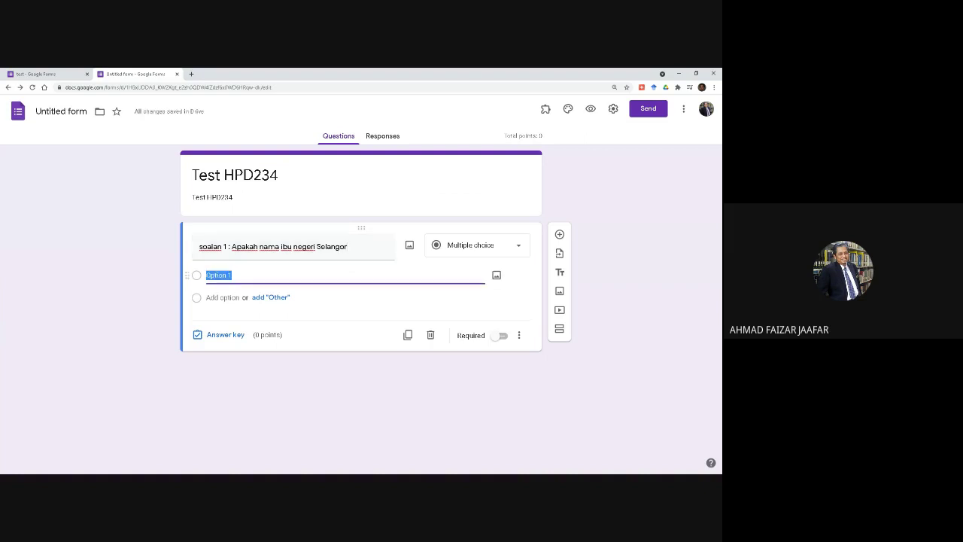
text(a)
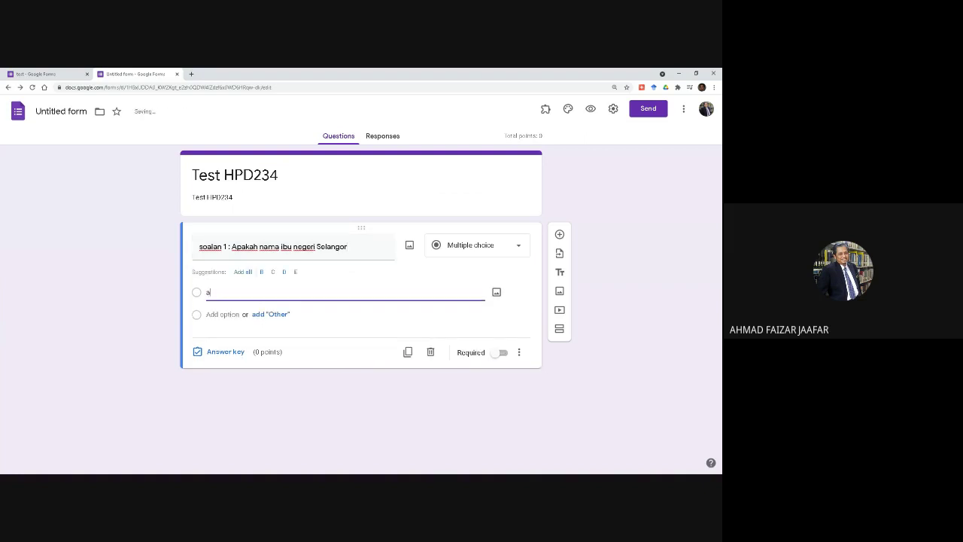
text(A. Klang)
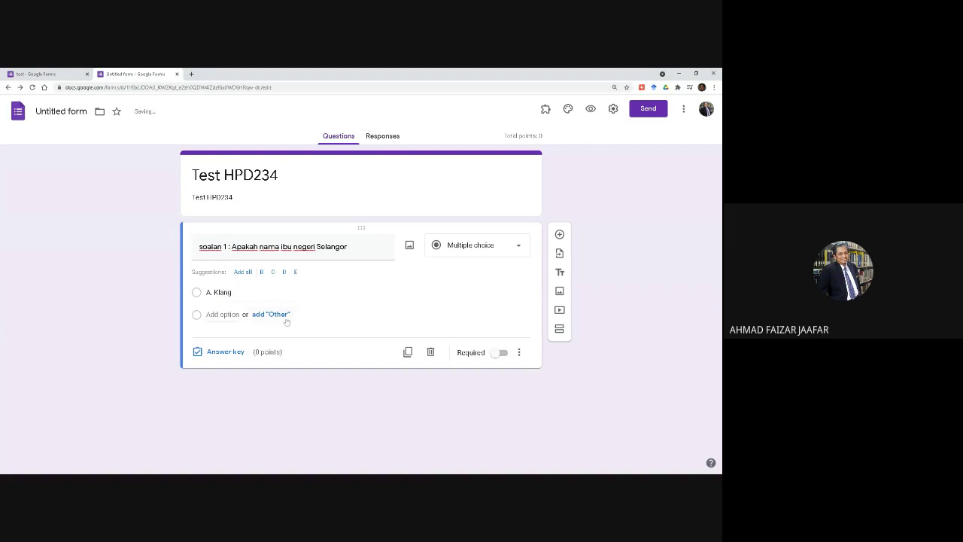
click(284, 316)
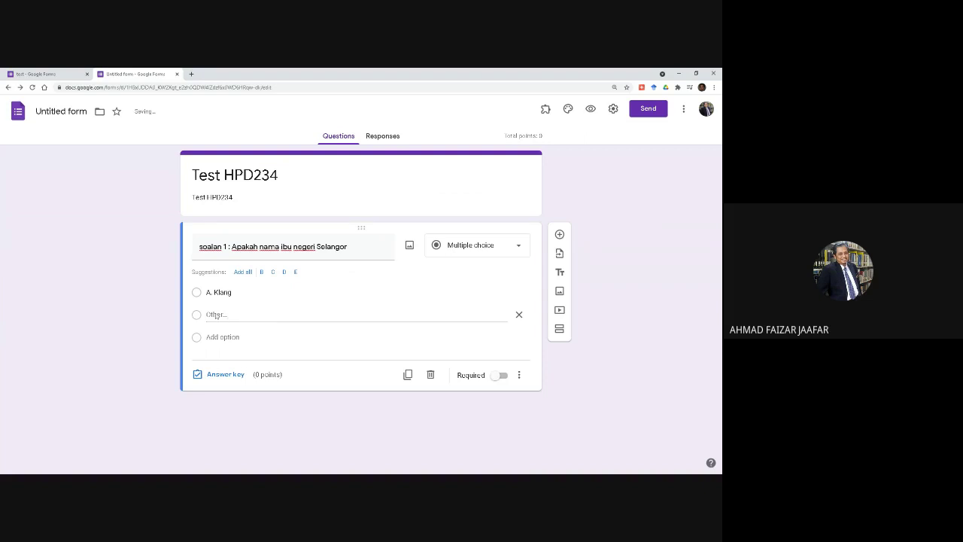
- Add the answer option "B. Shah Alam" to the Selangor question
click(223, 336)
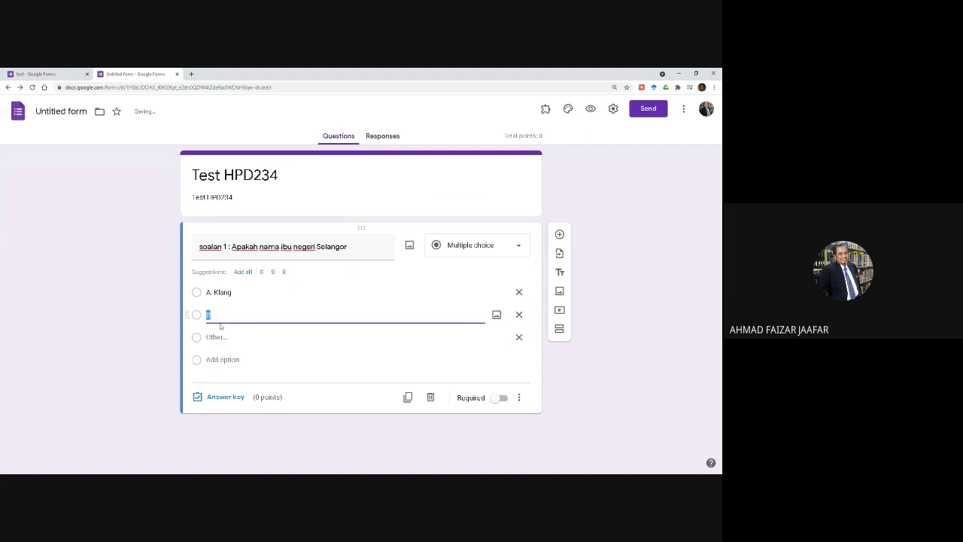
text(B. Shah alam)
key(BackSpace)
key(BackSpace)
key(BackSpace)
text(Alam)
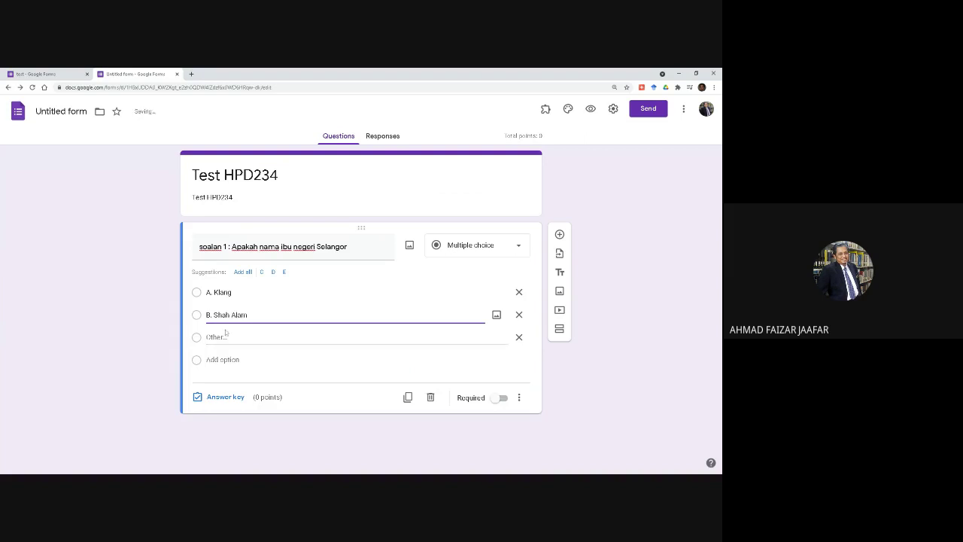
- Add the answer option "C Petaling Jaya" to the Selangor question
click(218, 360)
text(C)
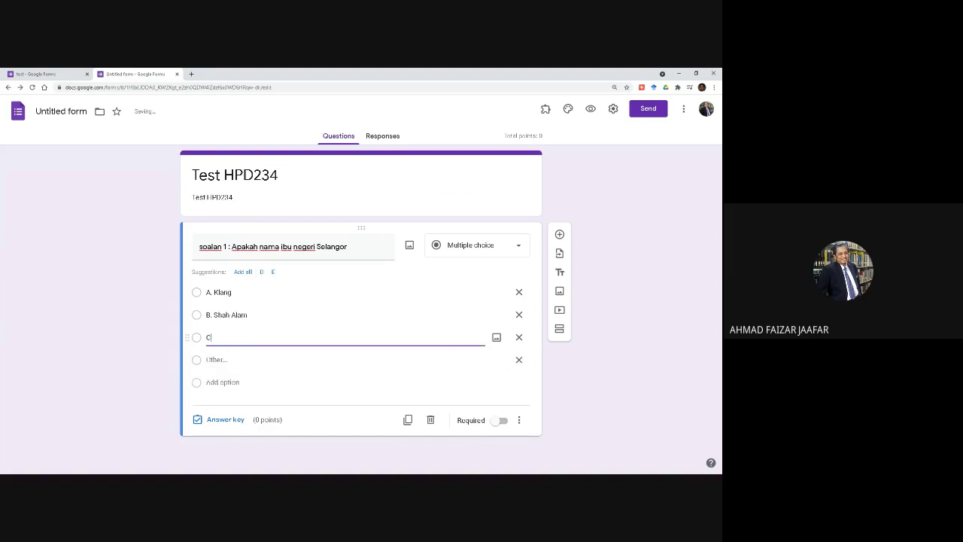
text( Peta)
text(l)
text(a)
text(ing Ja)
text(ya)
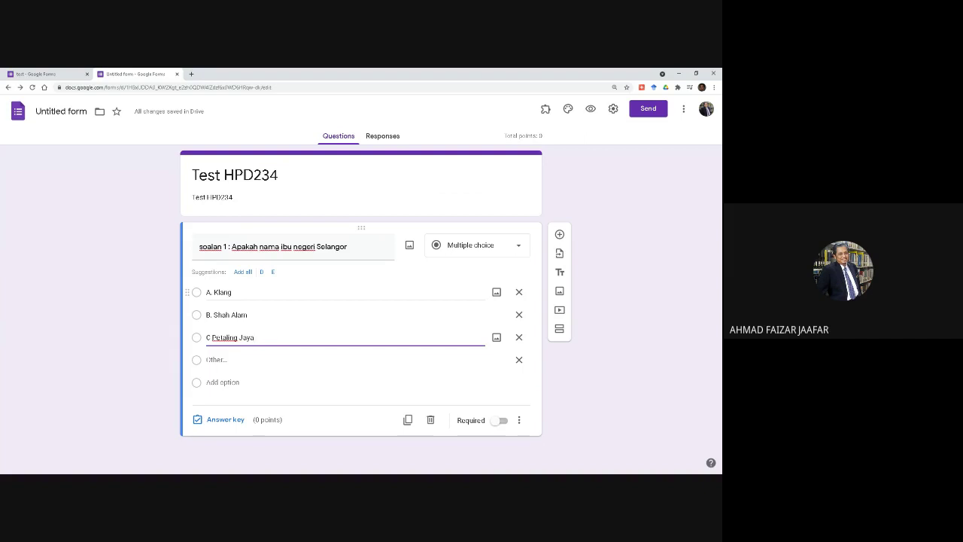
- In the Selangor question's answer key, set 5 points and mark "B. Shah Alam" as the correct answer
click(225, 421)
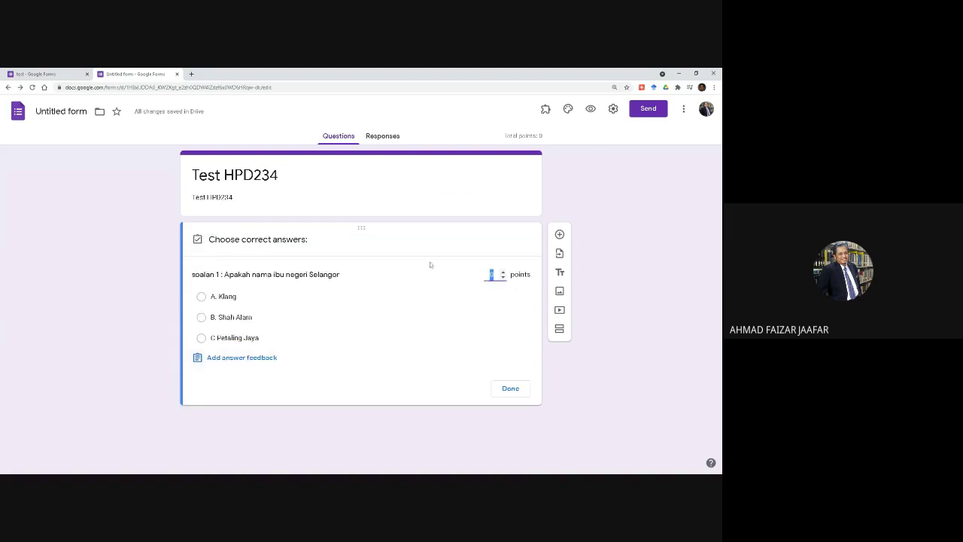
click(502, 271)
click(201, 316)
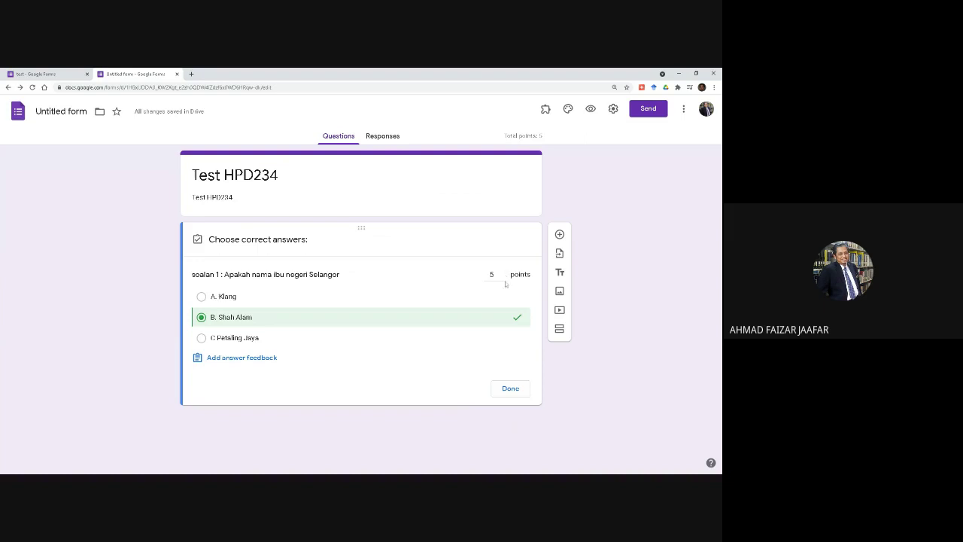
click(511, 389)
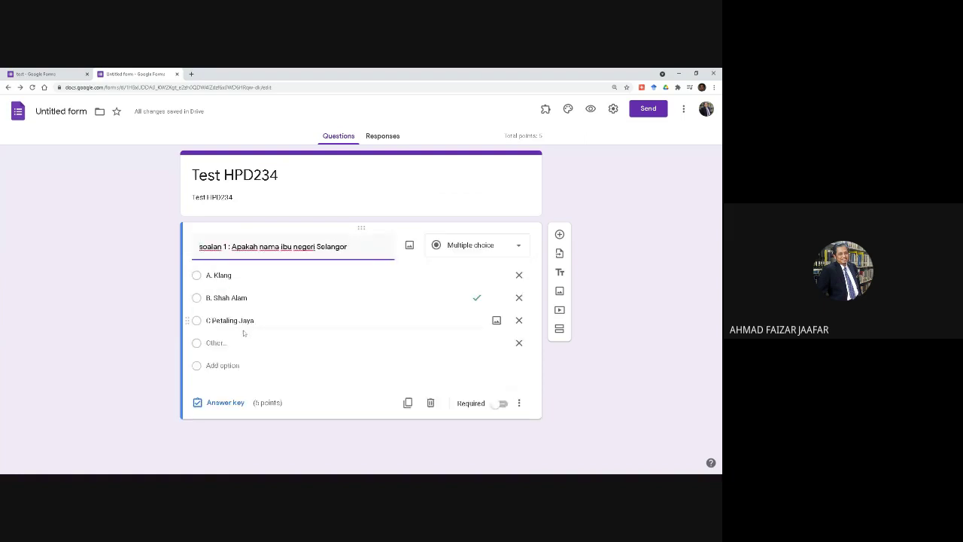
- View the form's responses page and return to the questions
click(376, 138)
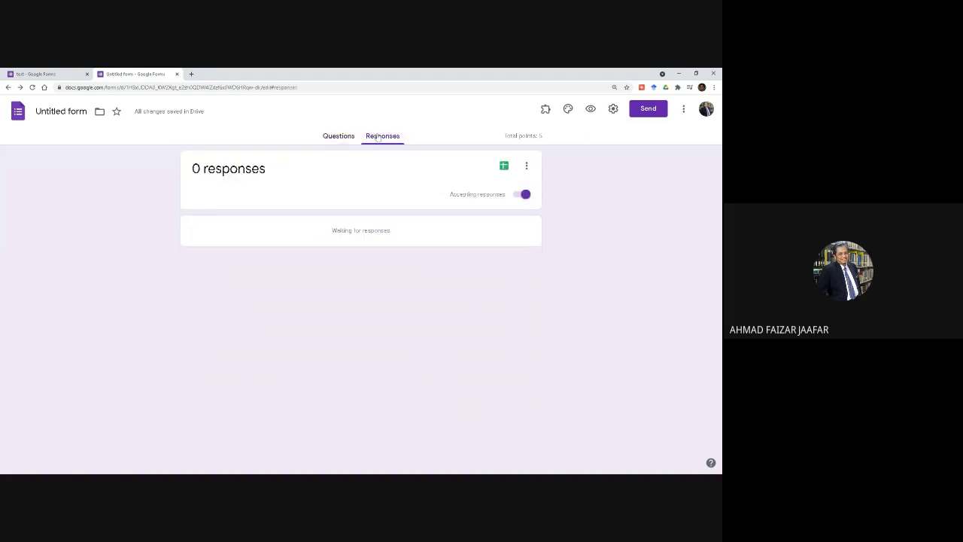
click(349, 139)
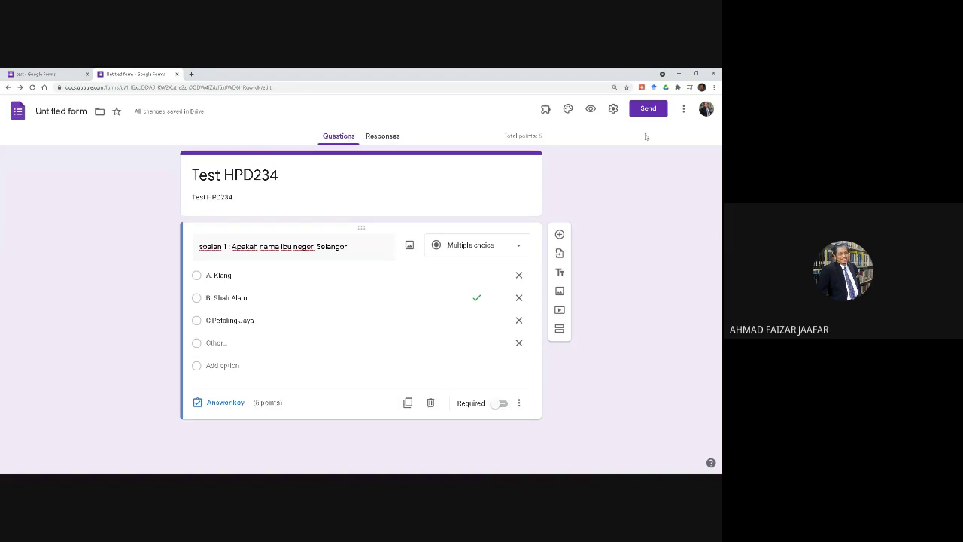
- Duplicate the Selangor question and retitle the copy "Soalan 1 : Apakah nama ibu negeri Perak"
click(408, 403)
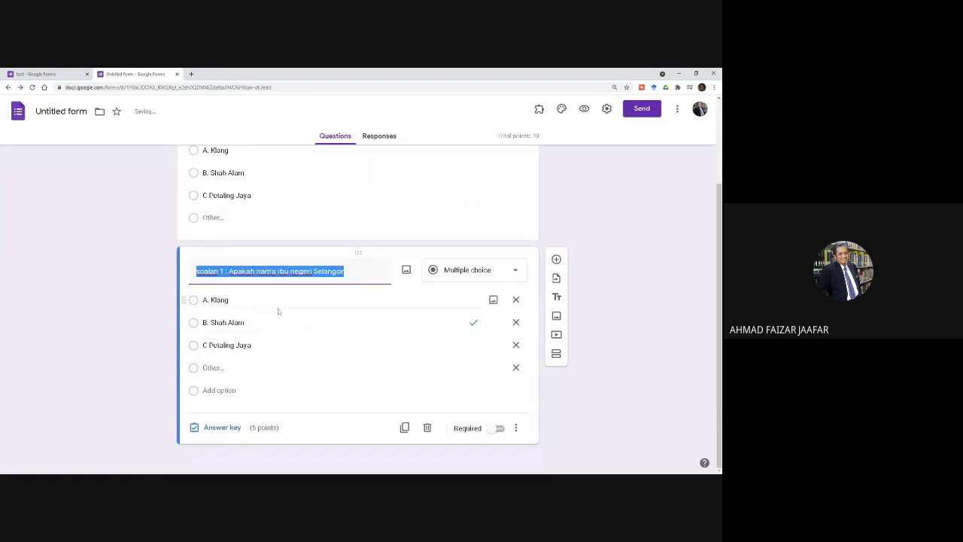
click(286, 270)
key(Home)
key(shift+Right)
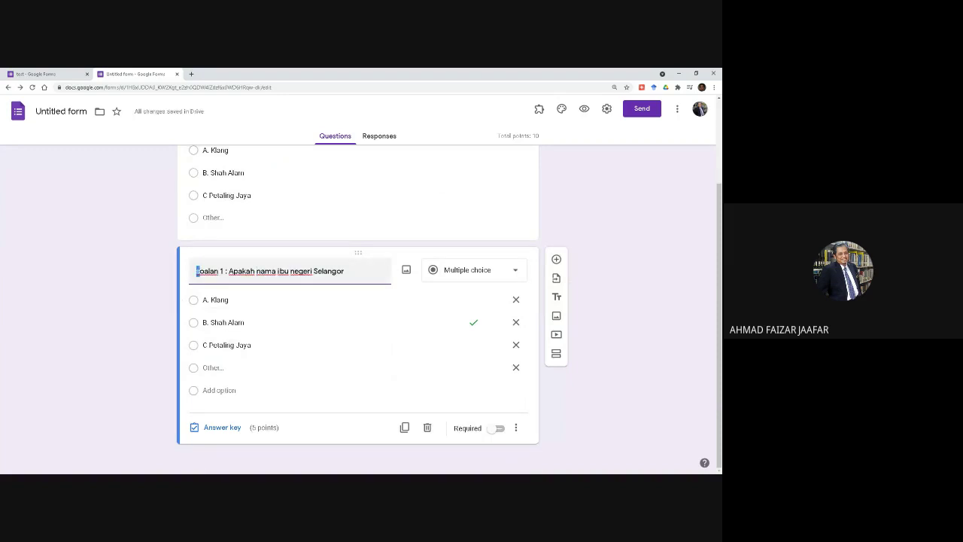
key(Delete)
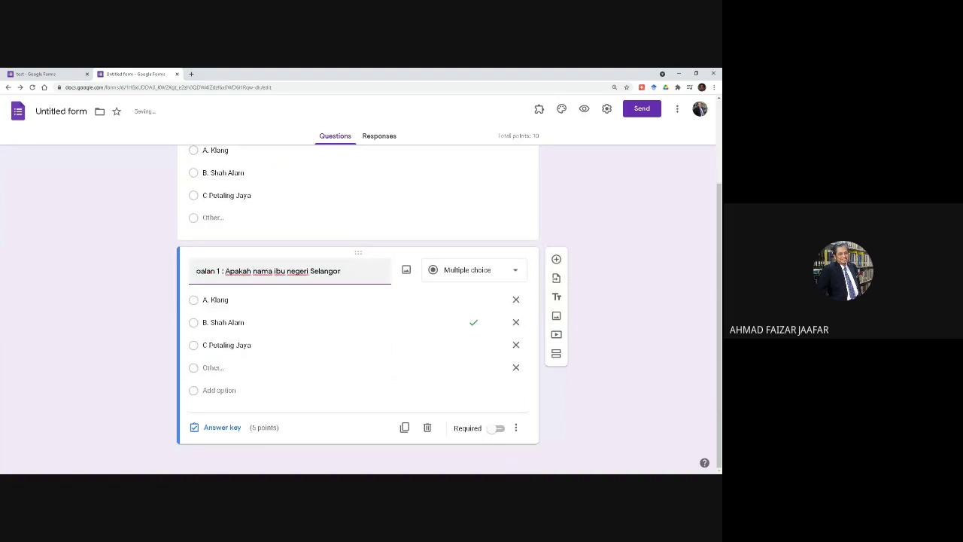
text(S)
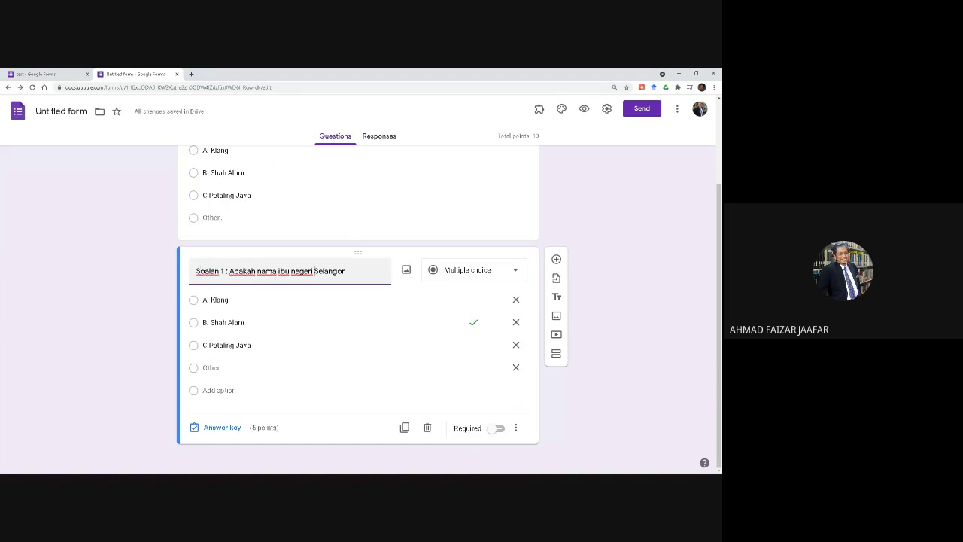
double_click(329, 271)
text(Perak)
- Change the Perak question's first answer option to "A. Ipoh"
click(215, 300)
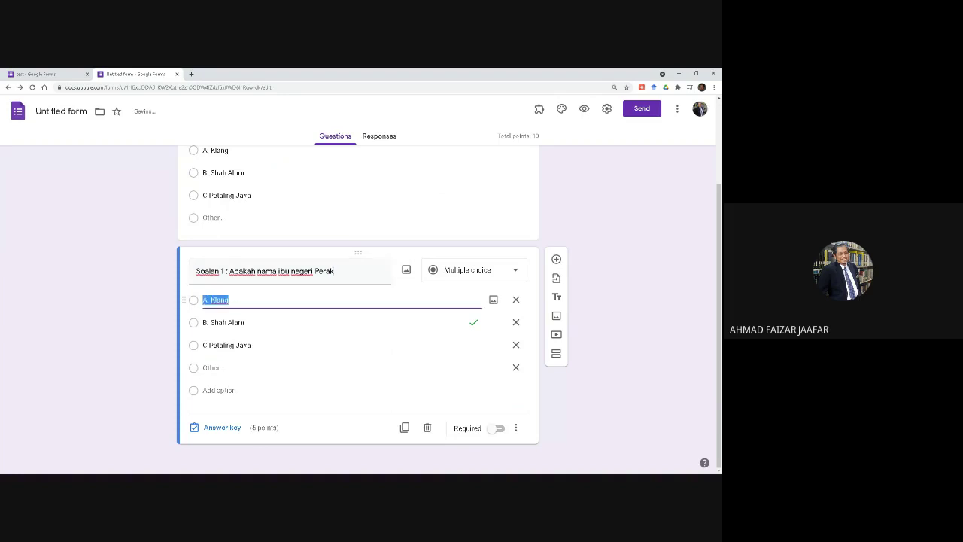
click(213, 300)
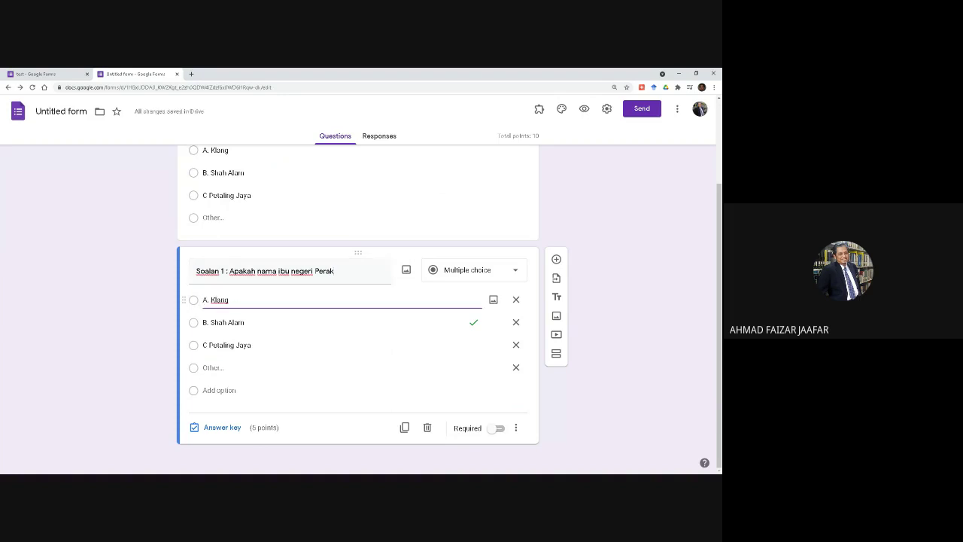
drag(211, 299, 229, 299)
text(Ipoh)
- Change the Perak question's second answer option to "B. Teluk Intan"
click(226, 320)
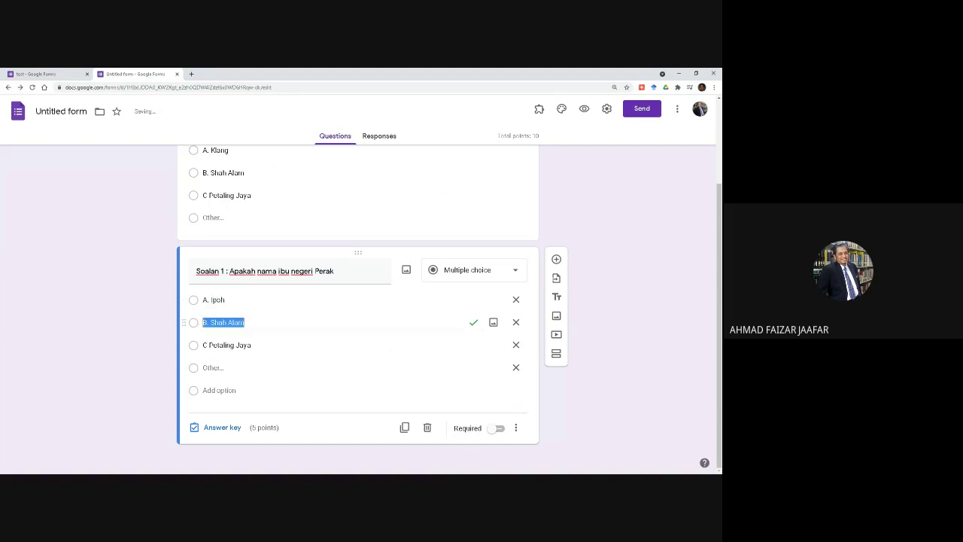
click(218, 322)
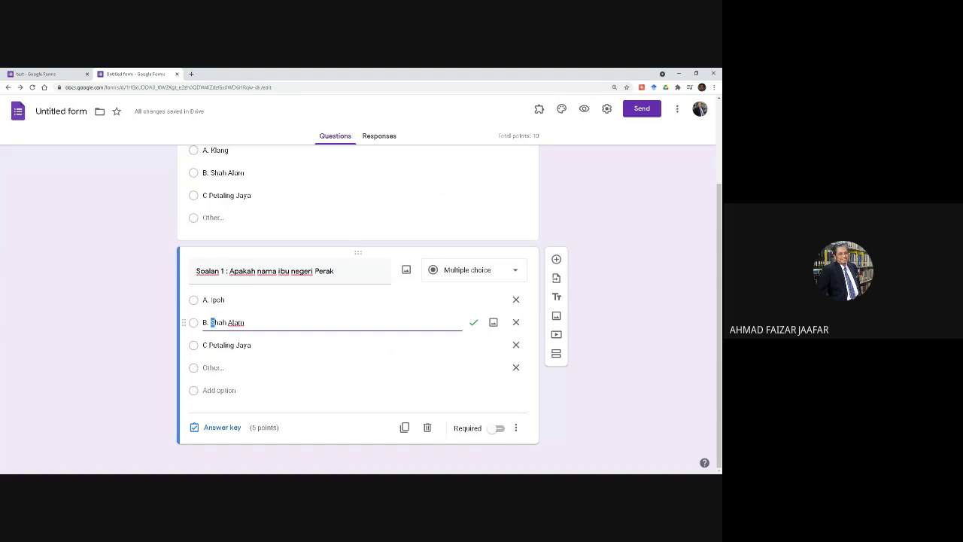
drag(210, 322, 246, 322)
text(Teluk In)
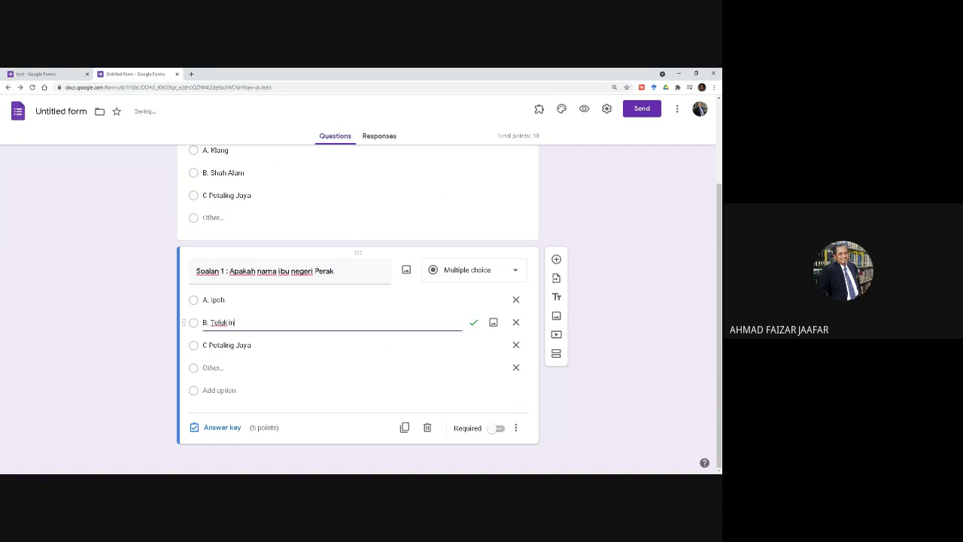
key(BackSpace)
key(BackSpace)
text(Intan)
- Change the Perak question's third answer option to "C Kuala Kangsar"
click(243, 344)
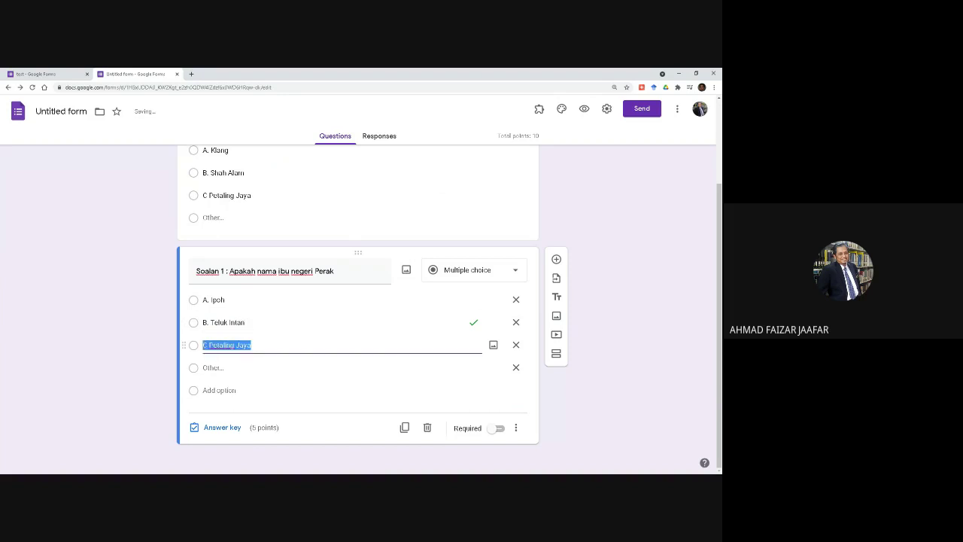
drag(208, 345, 252, 344)
text(Kuala Kangsar)
- Mark "A. Ipoh" as the correct answer in the Perak question's answer key
click(227, 427)
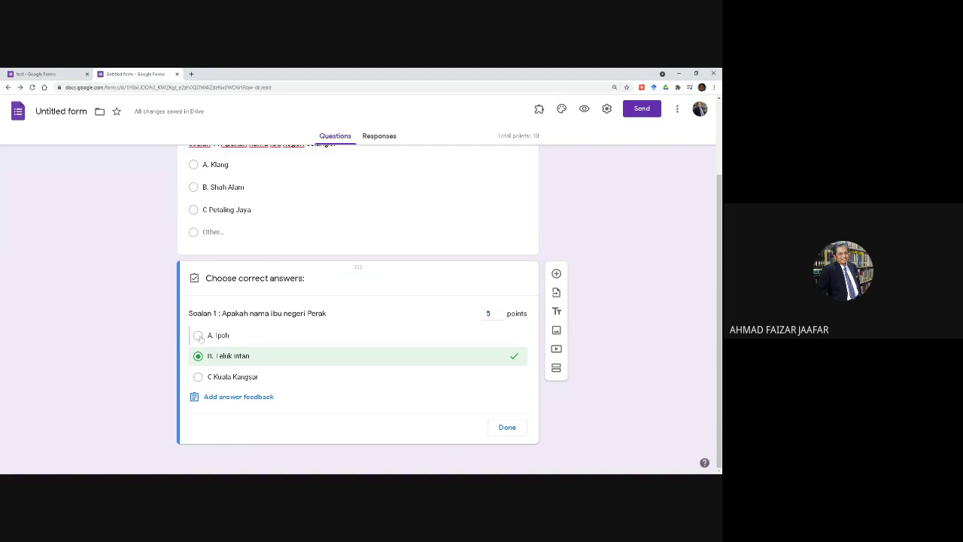
click(198, 335)
click(207, 357)
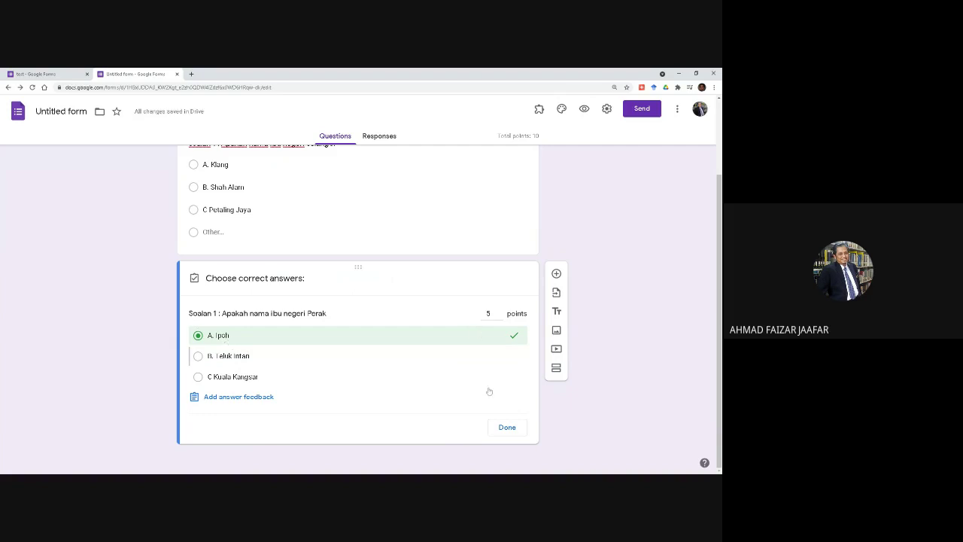
scroll(386, 235, up, 1)
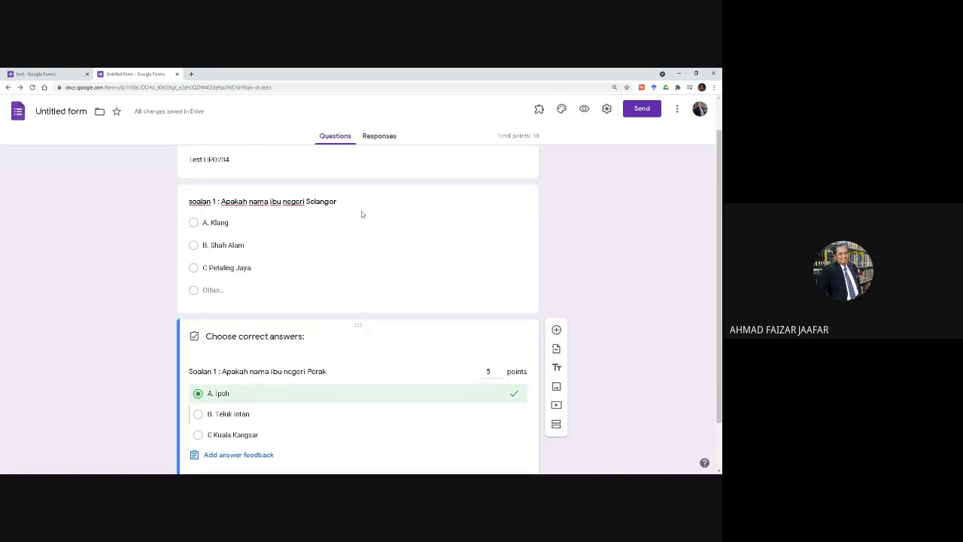
scroll(361, 215, down, 1)
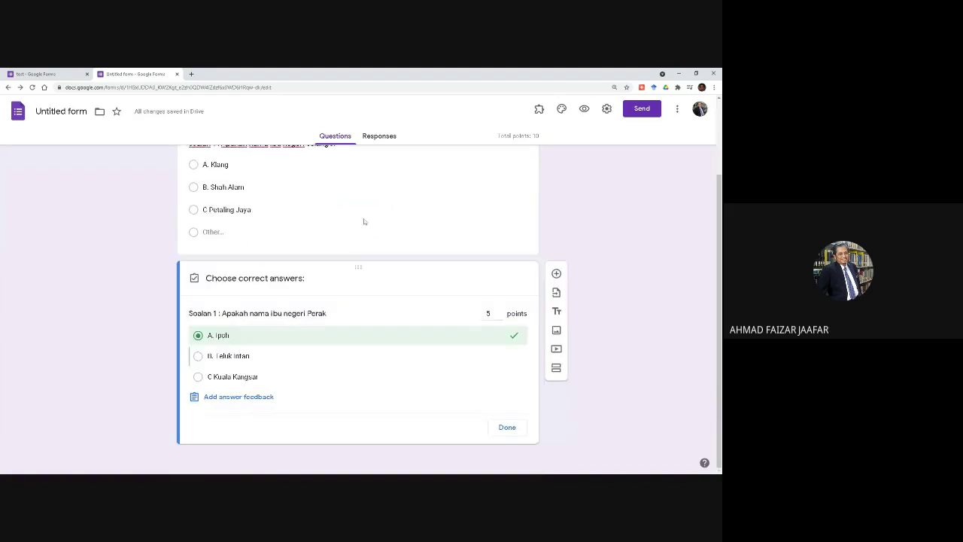
click(507, 429)
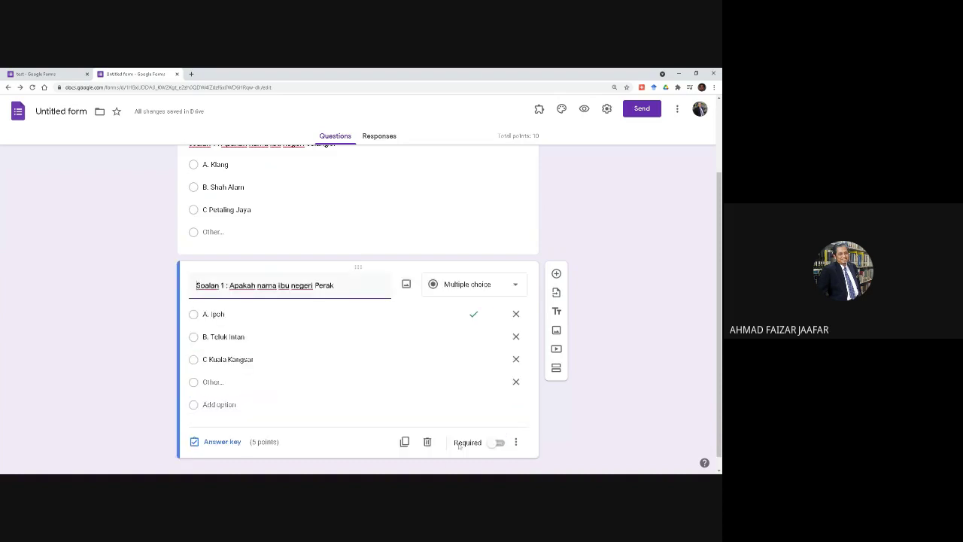
scroll(416, 251, down, 1)
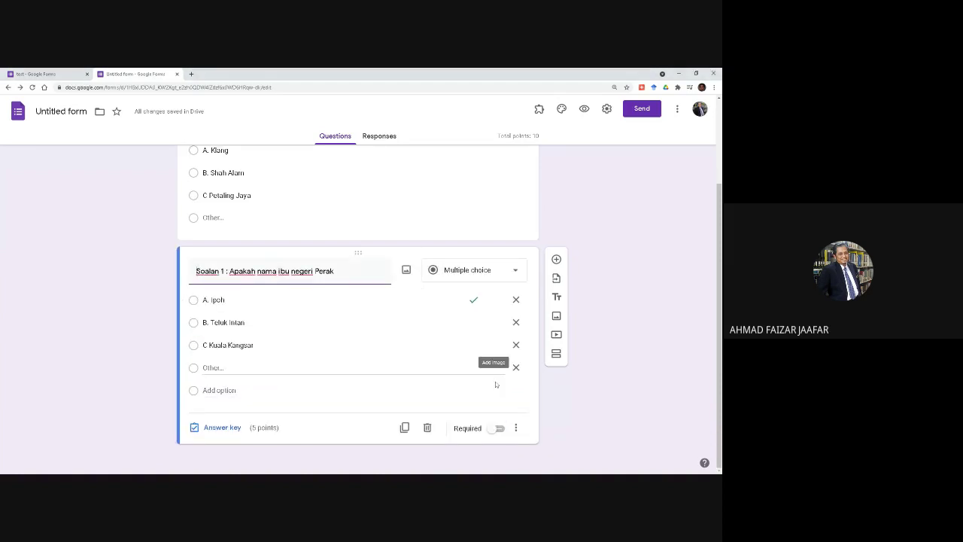
- Duplicate the Perak question and change the copy's text to "Soalan 1 : Apakah nama ibu negeri Kedah"
click(405, 427)
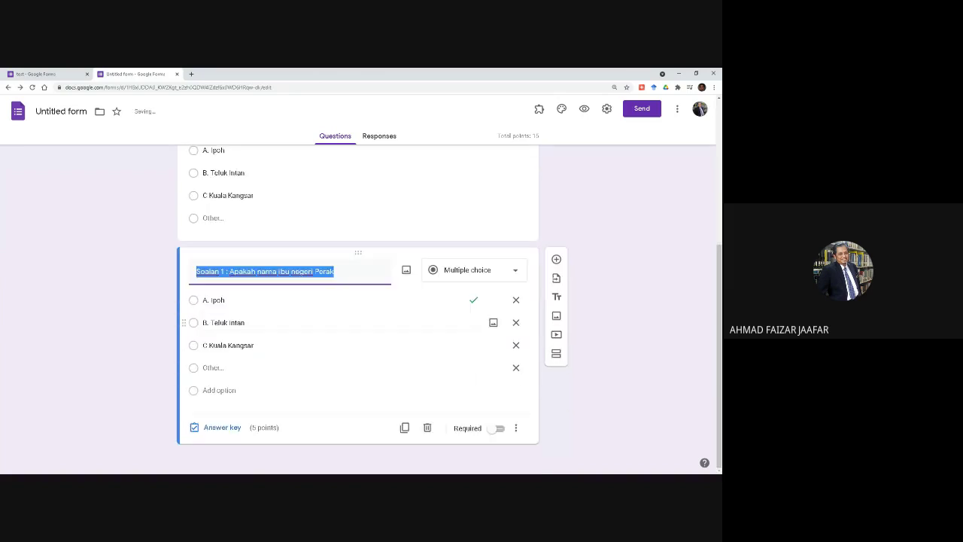
click(517, 428)
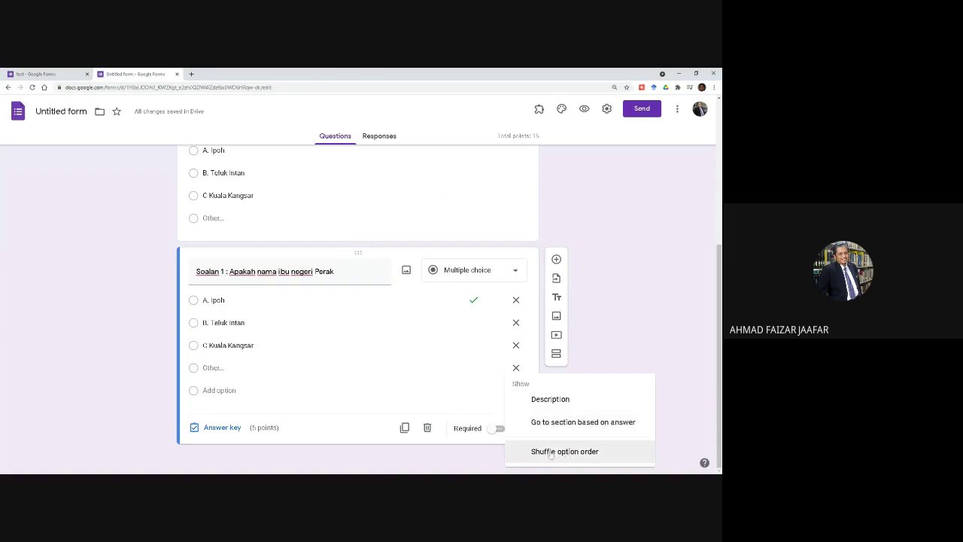
click(394, 385)
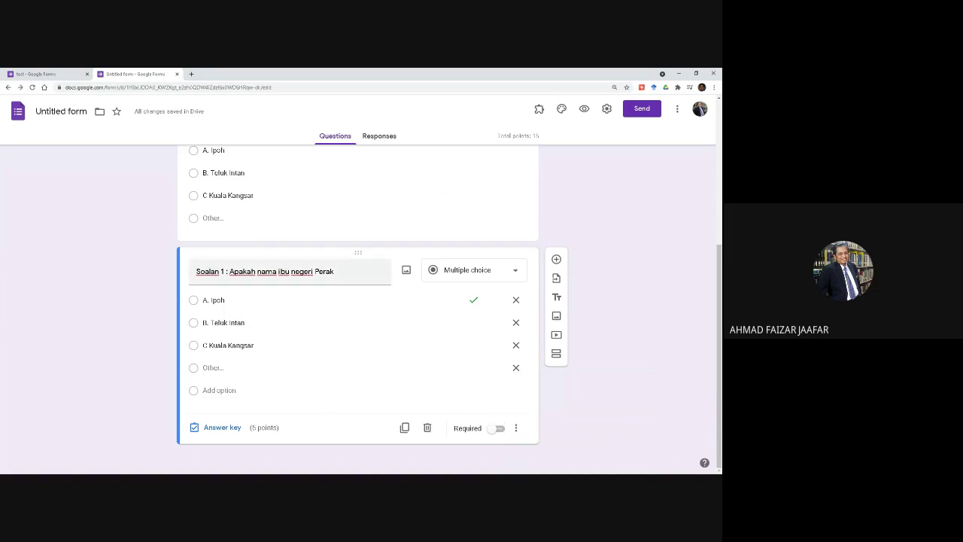
triple_click(265, 270)
click(334, 271)
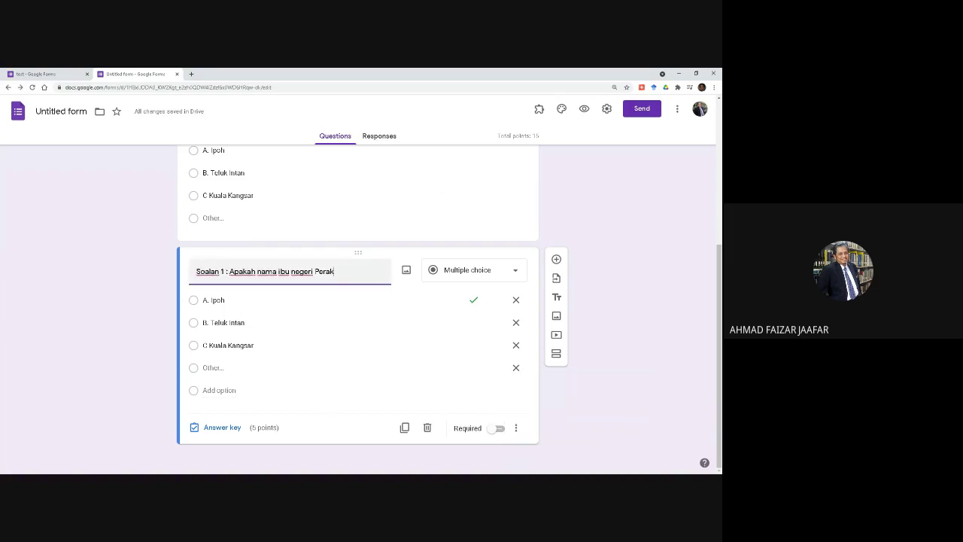
key(BackSpace)
key(BackSpace)
key(BackSpace)
key(BackSpace)
text(Kedah)
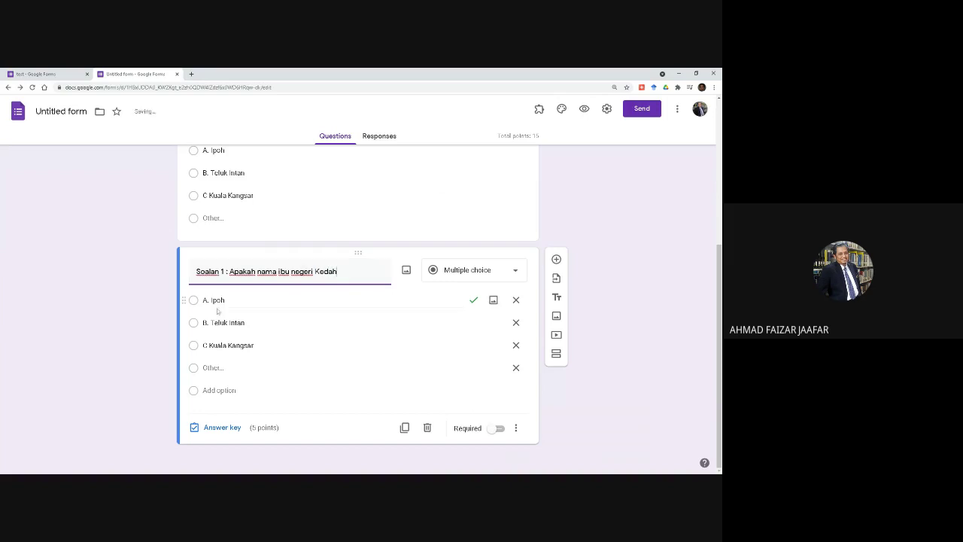
- Change the Kedah question's first answer option to "A. Kulim"
key(Tab)
key(Right)
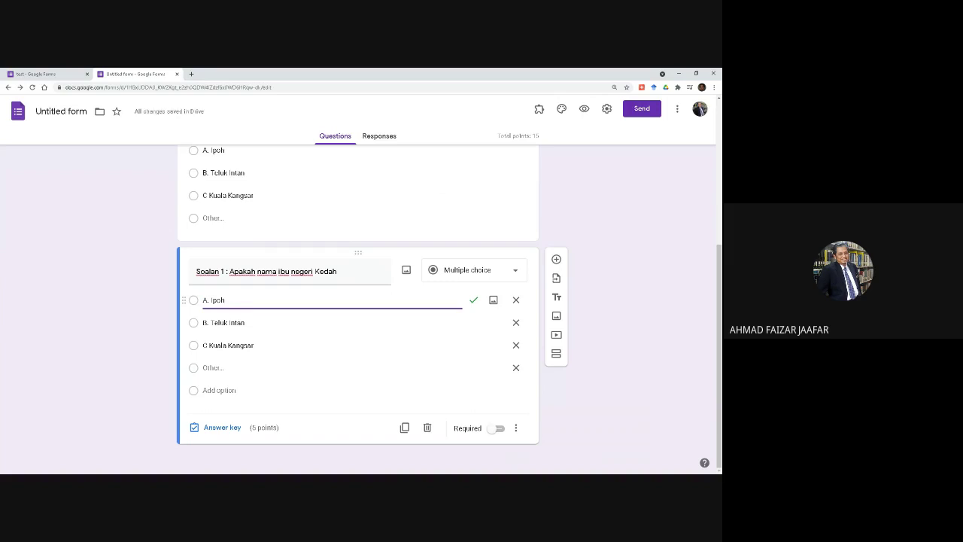
key(BackSpace)
key(BackSpace)
key(BackSpace)
key(BackSpace)
text(K)
text(l)
text(ulo)
text(m)
- Change the Kedah question's second answer option to "B. Sungai Petani"
click(231, 322)
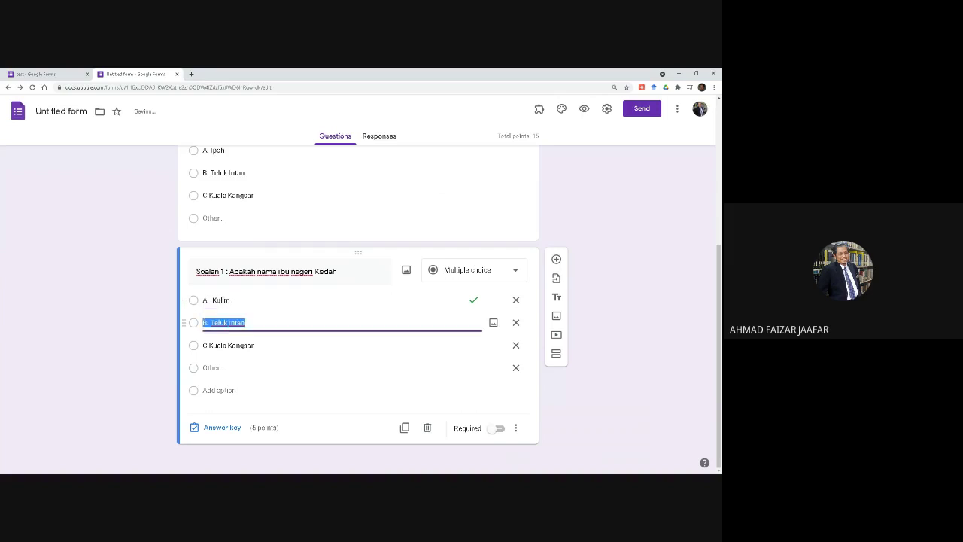
click(231, 322)
drag(210, 322, 246, 322)
text(Sungai Petani)
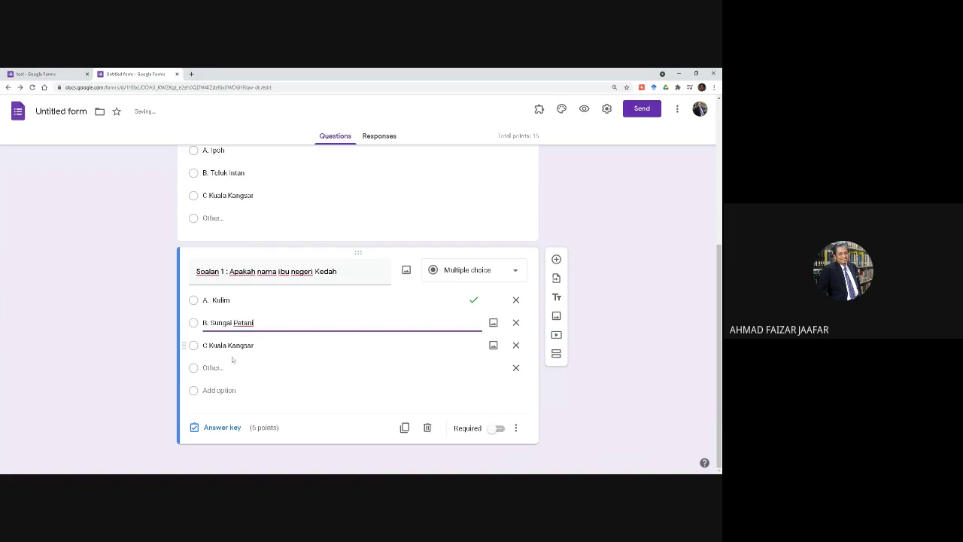
- Change the Kedah question's third answer option to "C Alor Star"
click(229, 344)
click(212, 344)
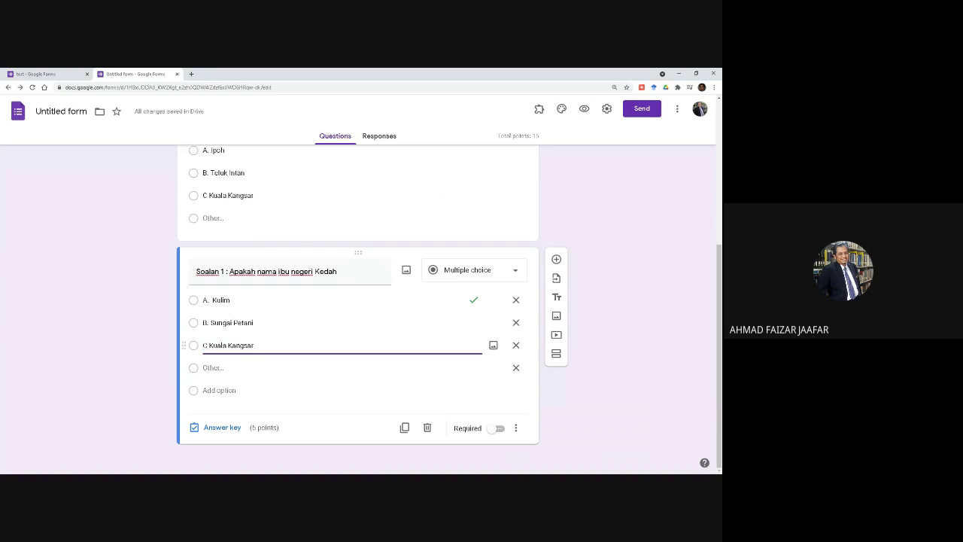
drag(212, 344, 255, 344)
key(BackSpace)
text(Alor Star)
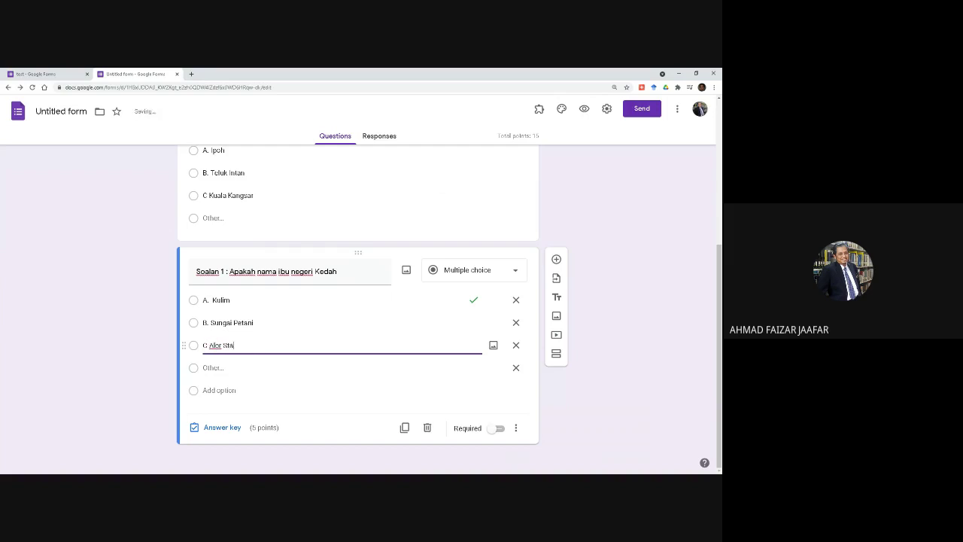
- Mark "C Alor Star" as the correct answer in the Kedah question's answer key
click(224, 427)
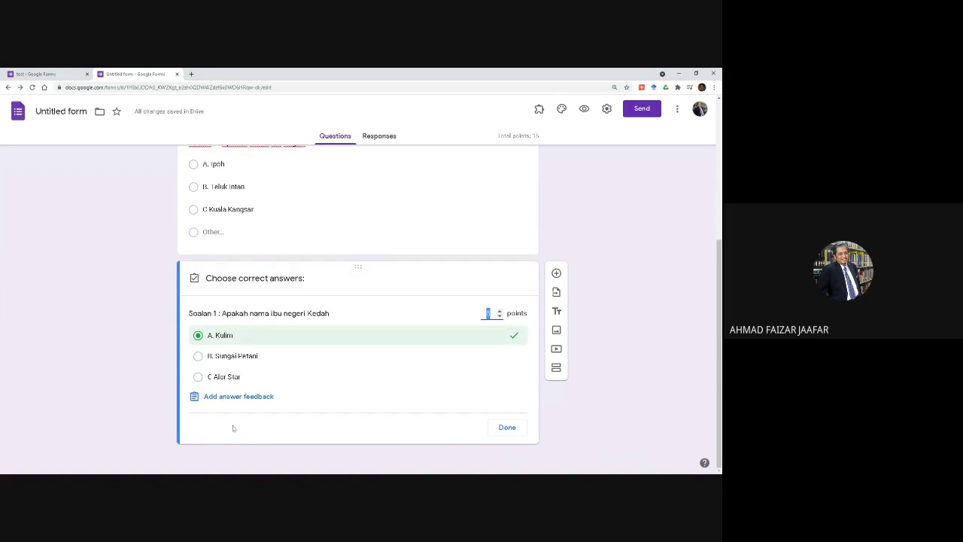
click(200, 377)
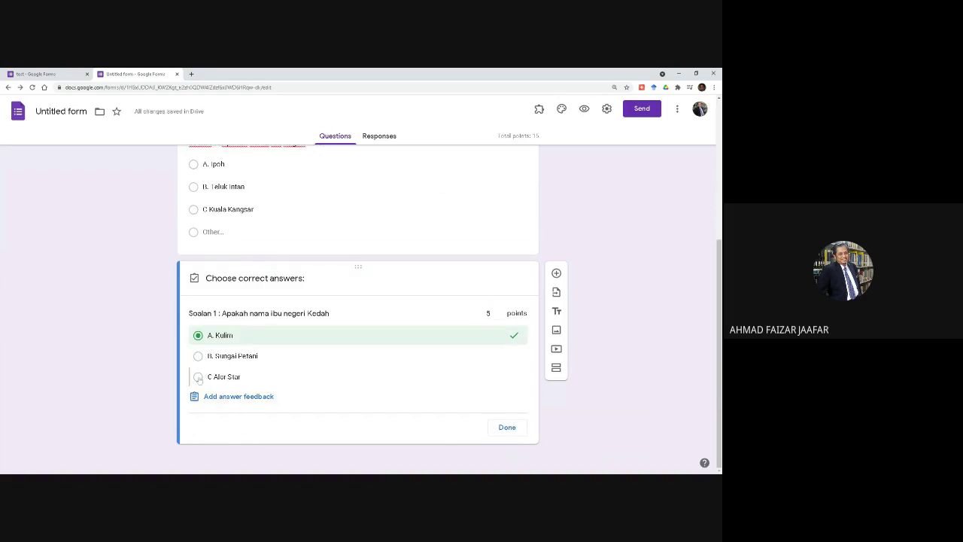
click(199, 337)
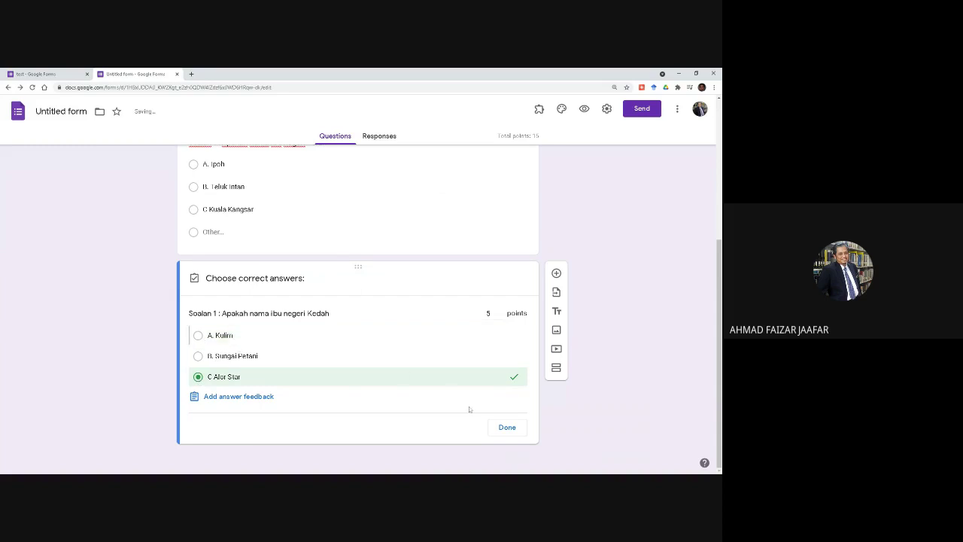
scroll(434, 354, up, 4)
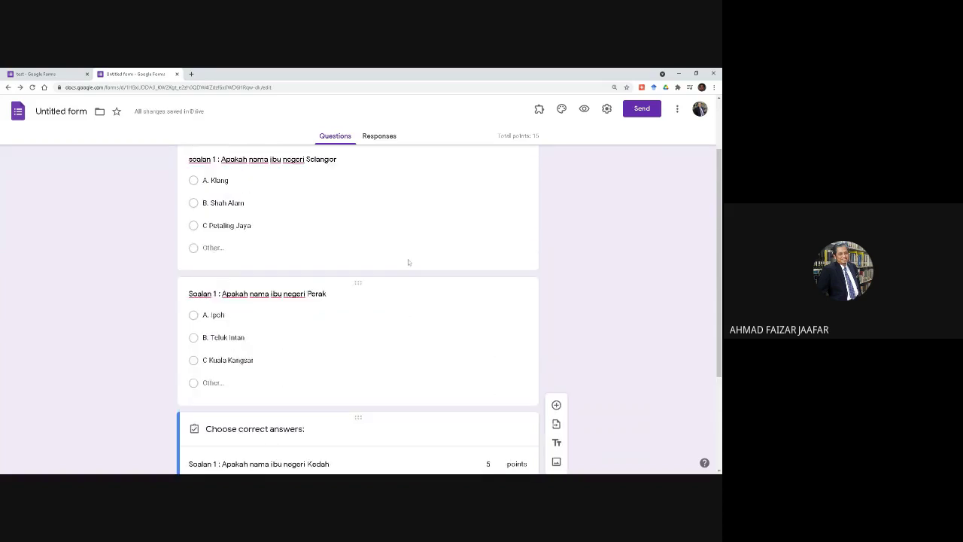
scroll(407, 261, up, 1)
scroll(475, 287, down, 4)
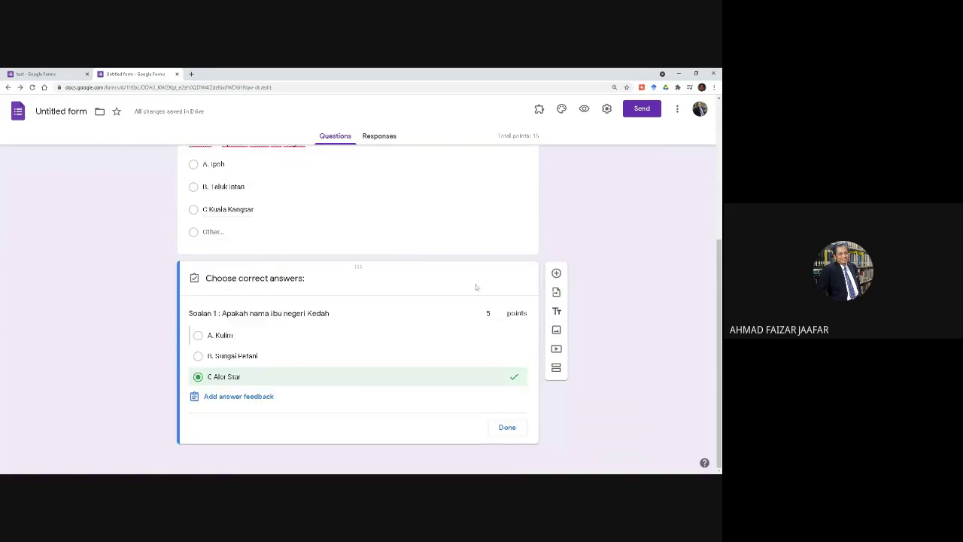
click(509, 427)
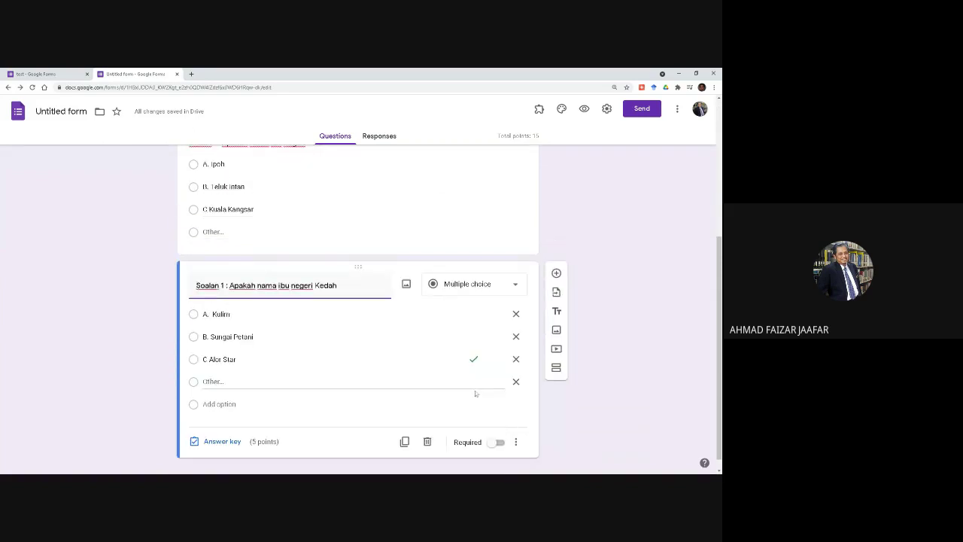
- Make both the Kedah question and the Perak question required
scroll(380, 306, up, 6)
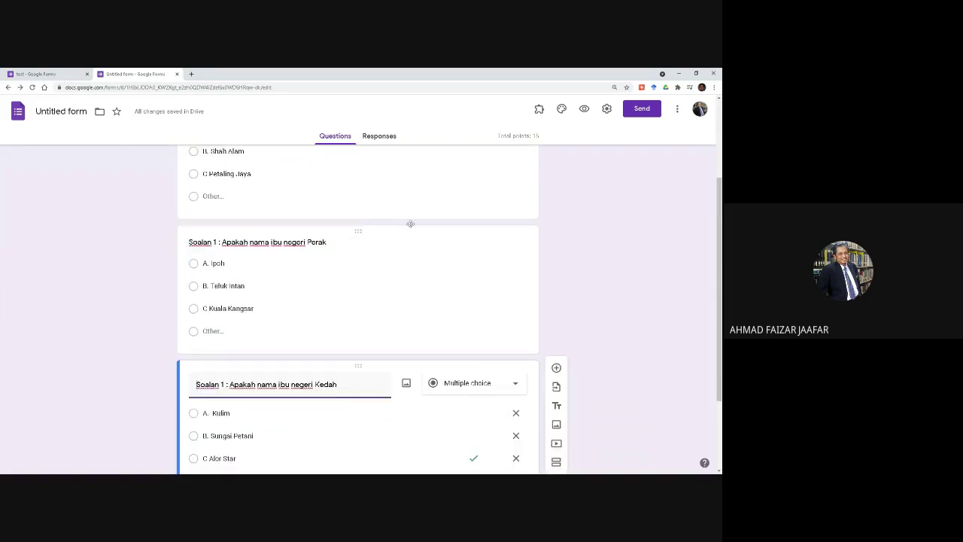
scroll(439, 220, down, 1)
scroll(442, 229, down, 3)
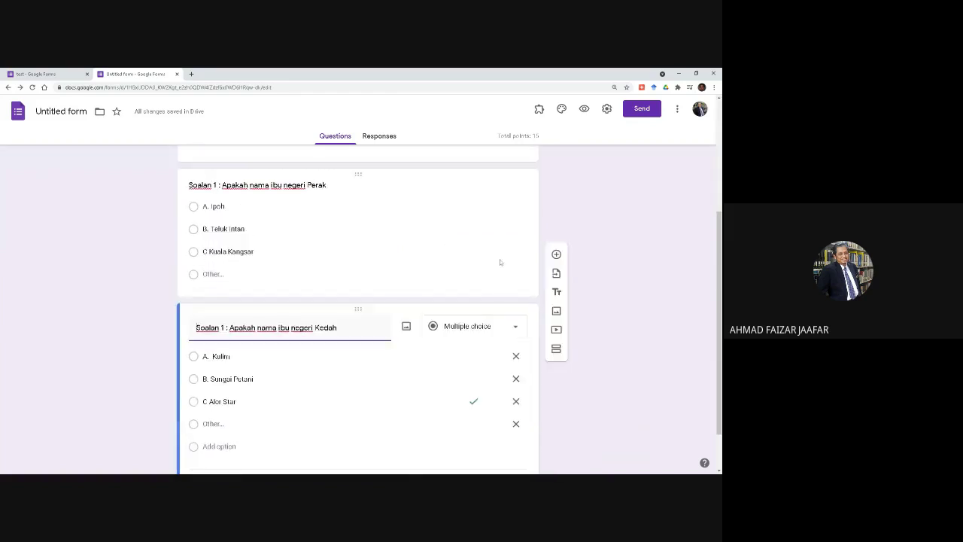
click(498, 428)
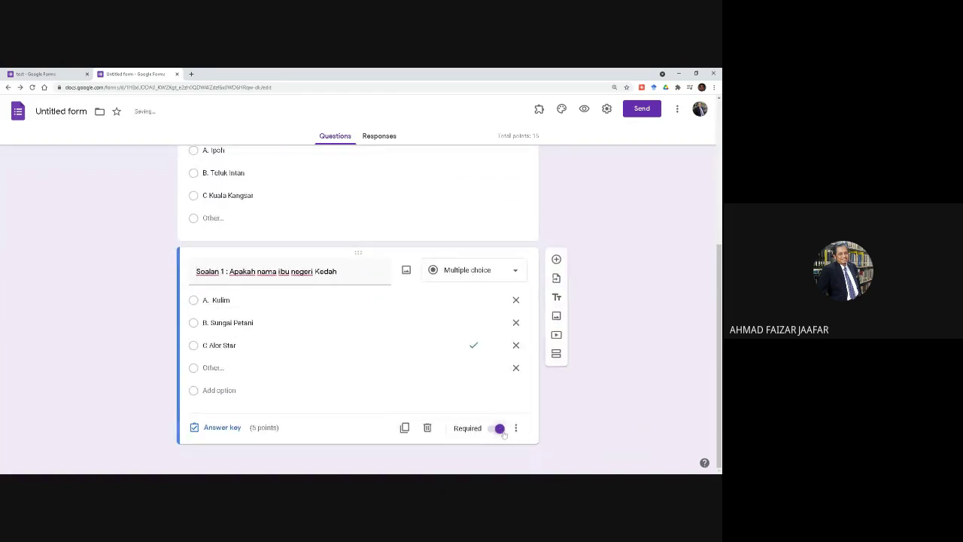
scroll(502, 301, up, 2)
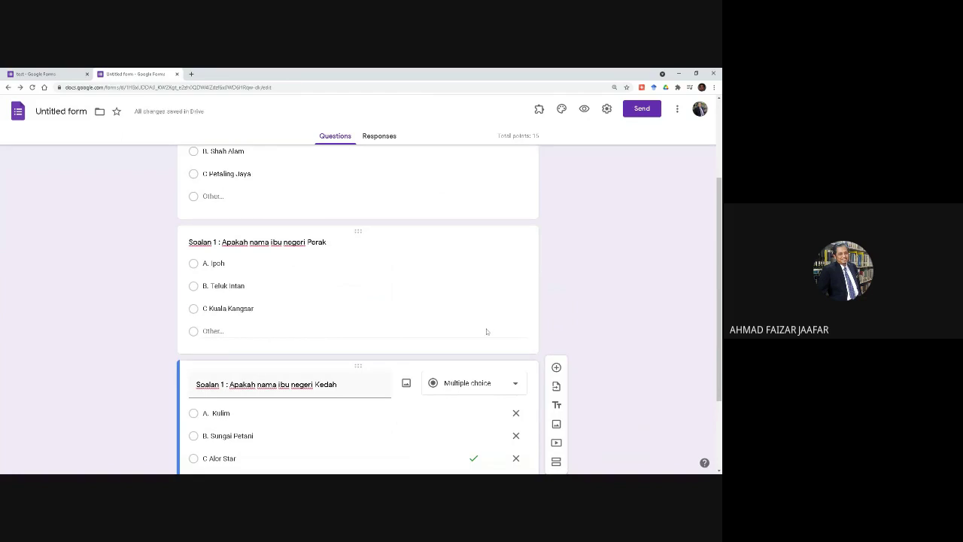
click(473, 239)
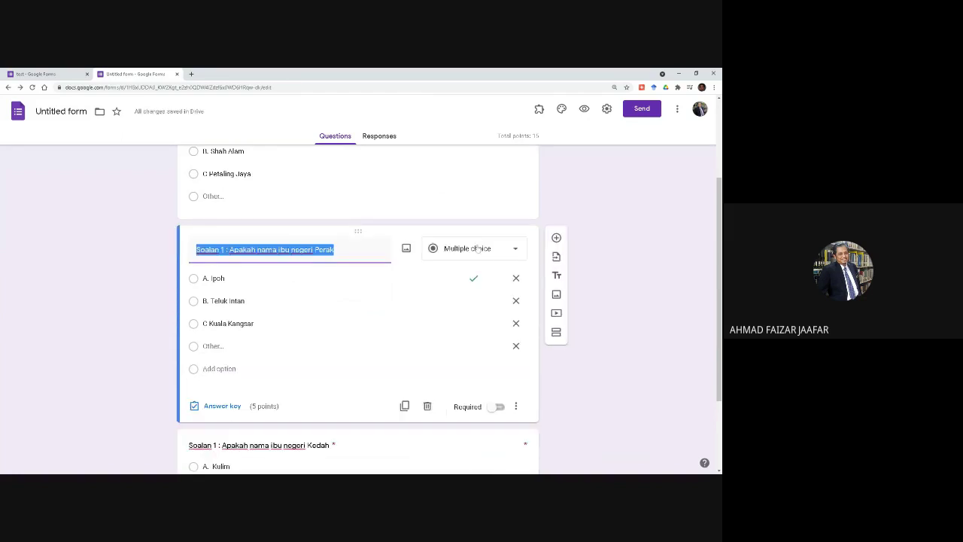
click(498, 406)
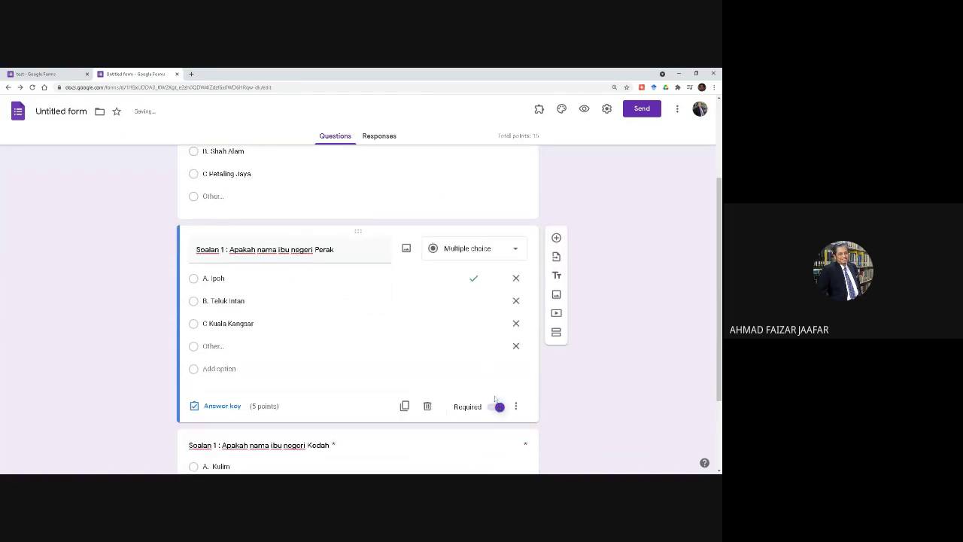
- Renumber the Kedah question as "Soalan 3"
scroll(455, 351, down, 1)
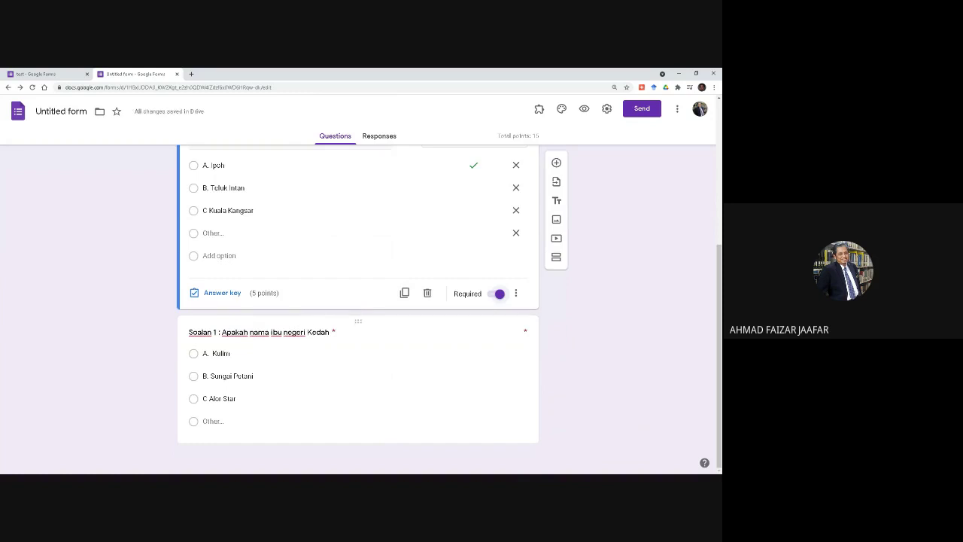
click(300, 327)
double_click(223, 271)
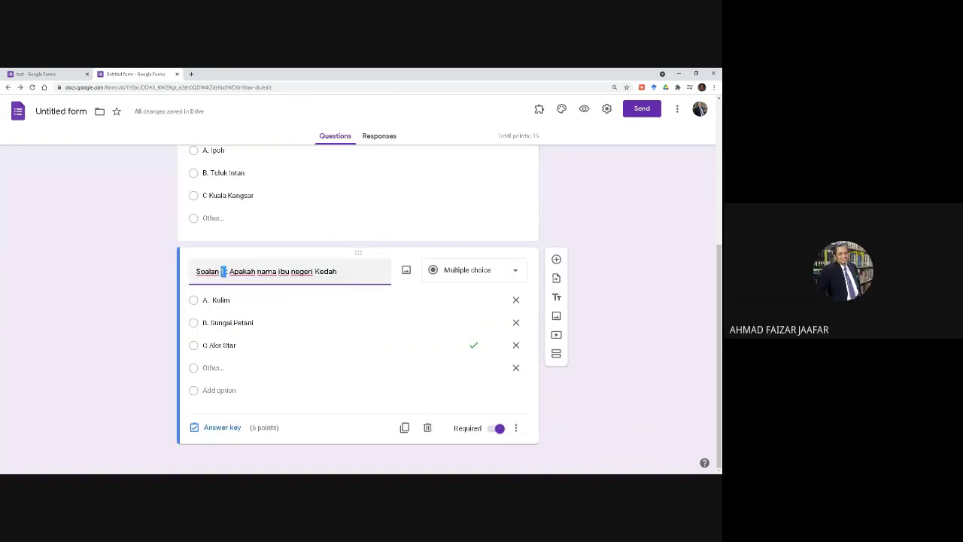
text(3)
- Renumber the Perak question as "Soalan 2"
scroll(273, 240, up, 3)
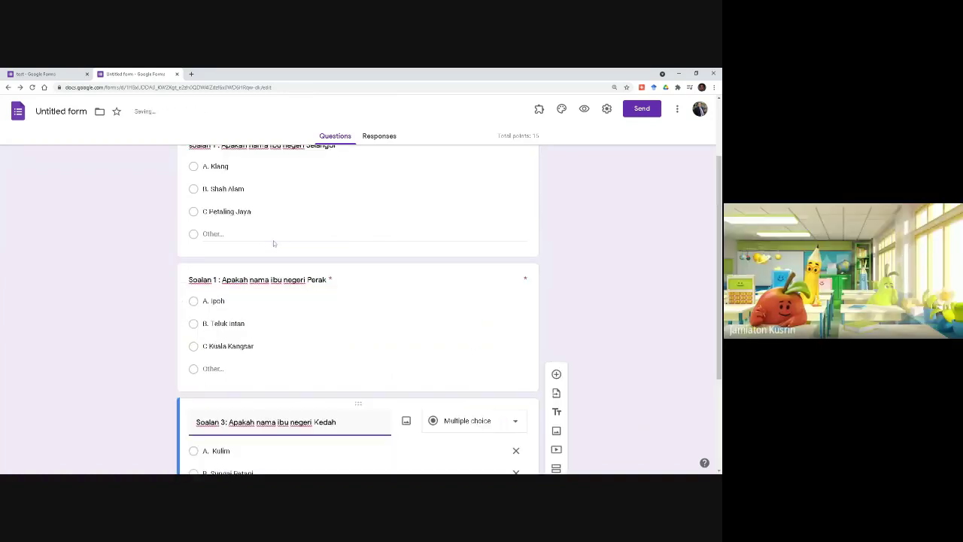
click(258, 279)
click(220, 287)
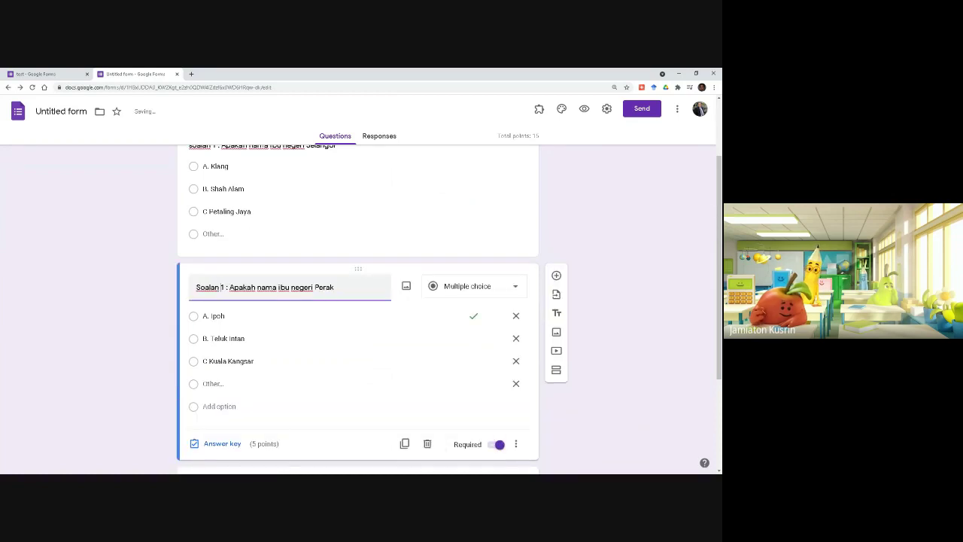
double_click(222, 287)
text(3)
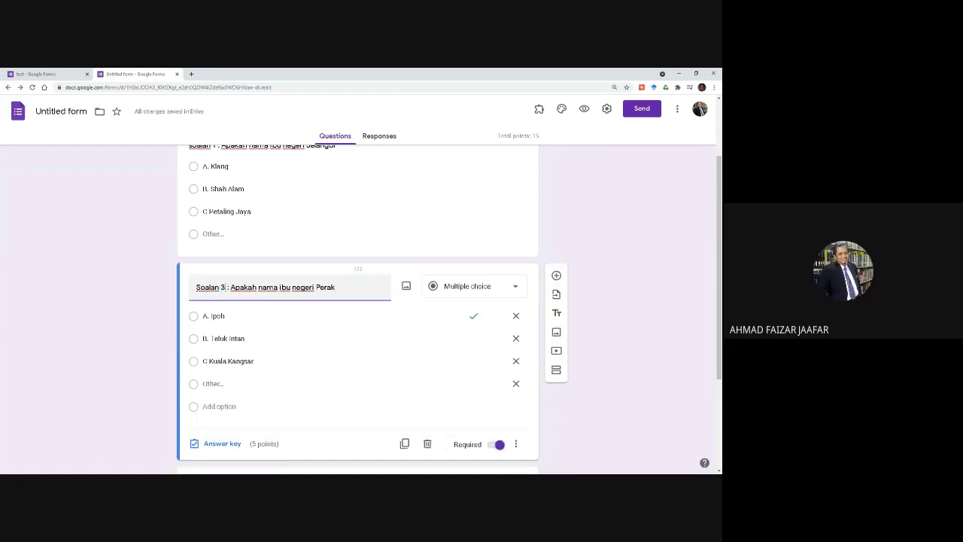
key(BackSpace)
text(2)
- Try a value of 4 points in the Perak question's answer key and return it to 5 points
scroll(316, 348, up, 1)
scroll(316, 348, down, 2)
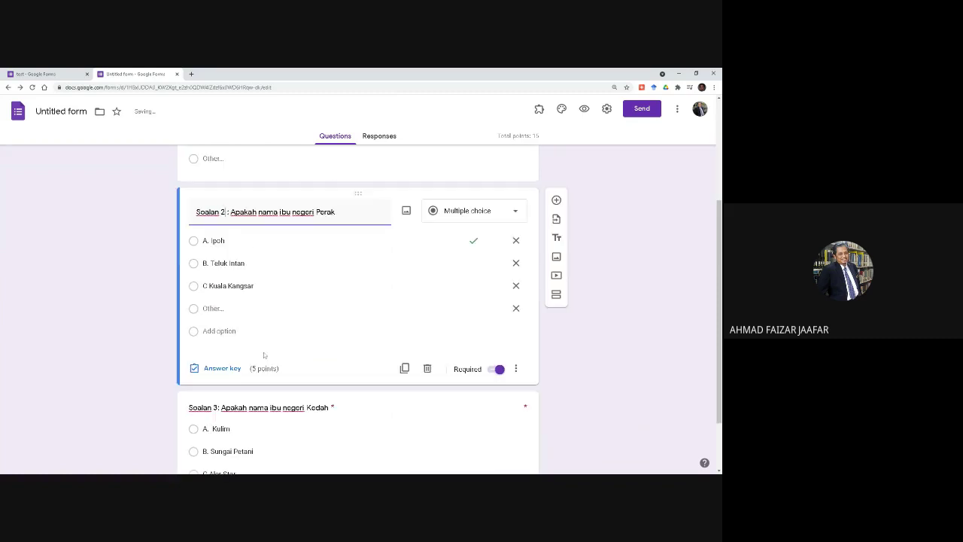
click(232, 367)
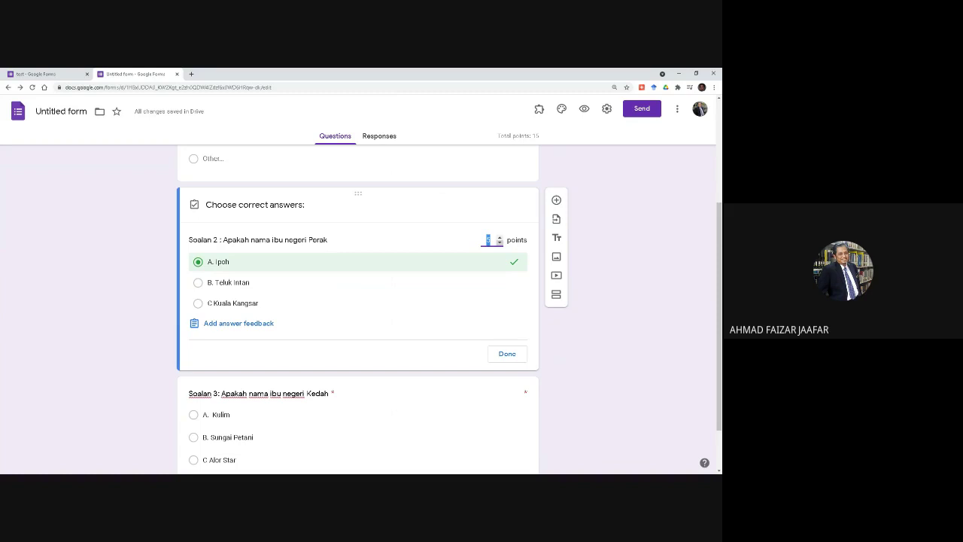
text(4)
click(498, 237)
scroll(423, 281, down, 1)
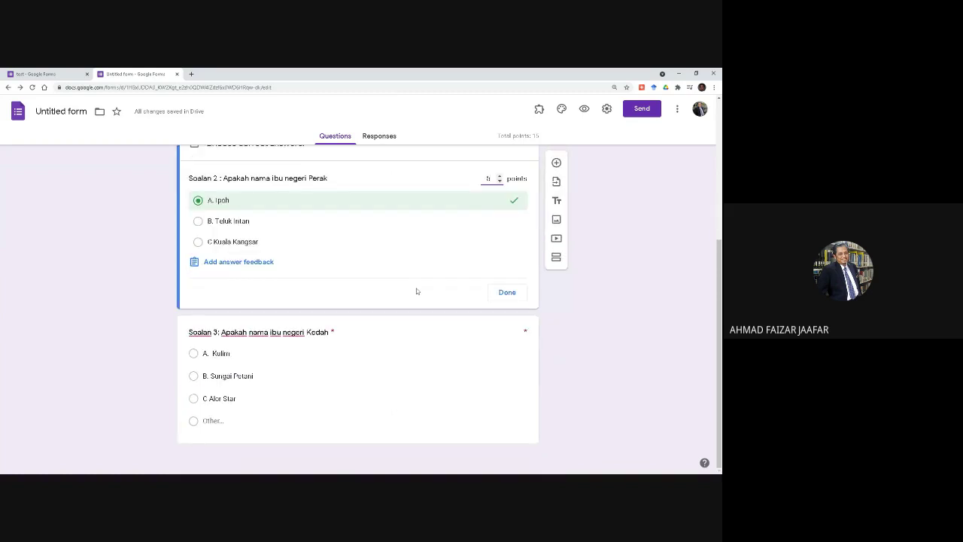
- Capitalize the first letter of the Selangor question so it begins with "Soalan 1"
scroll(414, 297, up, 1)
scroll(411, 301, down, 1)
scroll(402, 338, up, 3)
scroll(301, 301, down, 1)
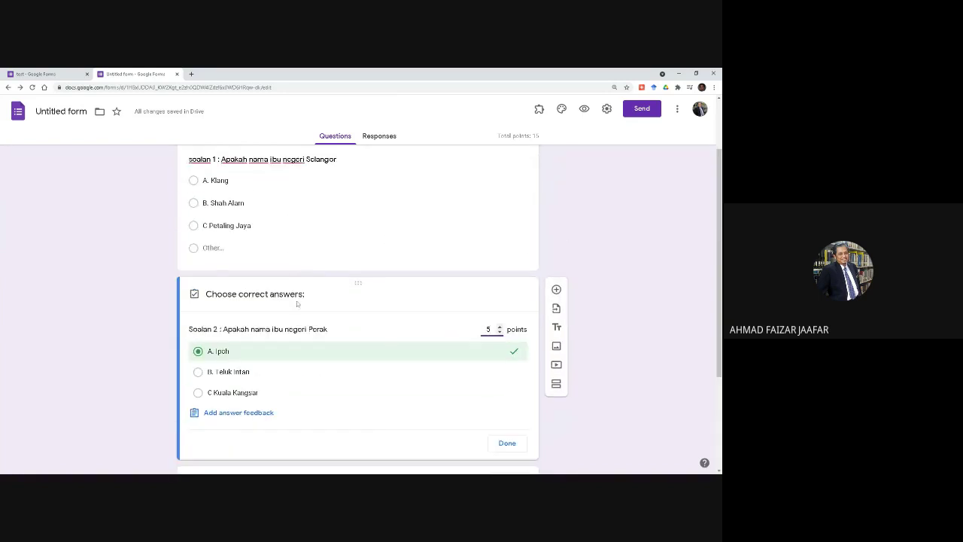
scroll(297, 303, up, 2)
click(202, 222)
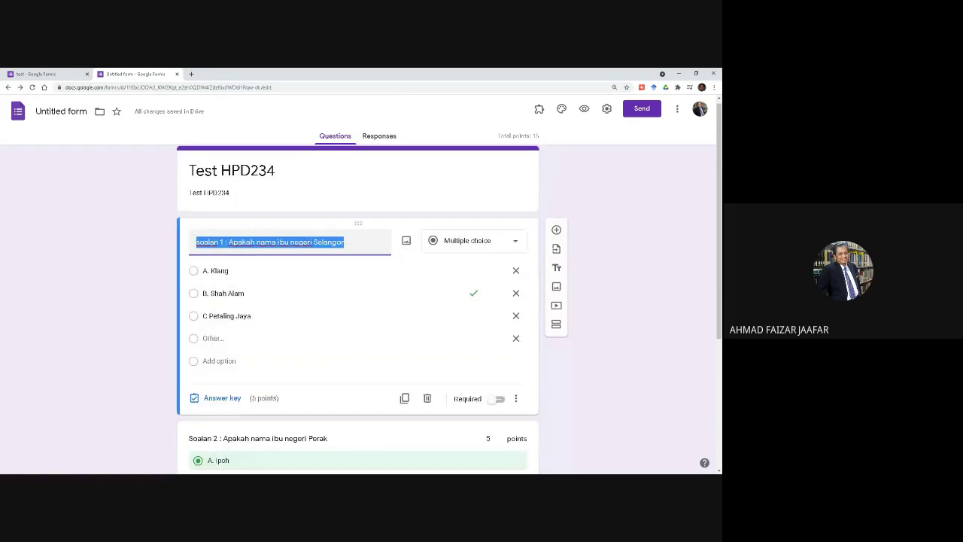
click(196, 241)
key(shift+Right)
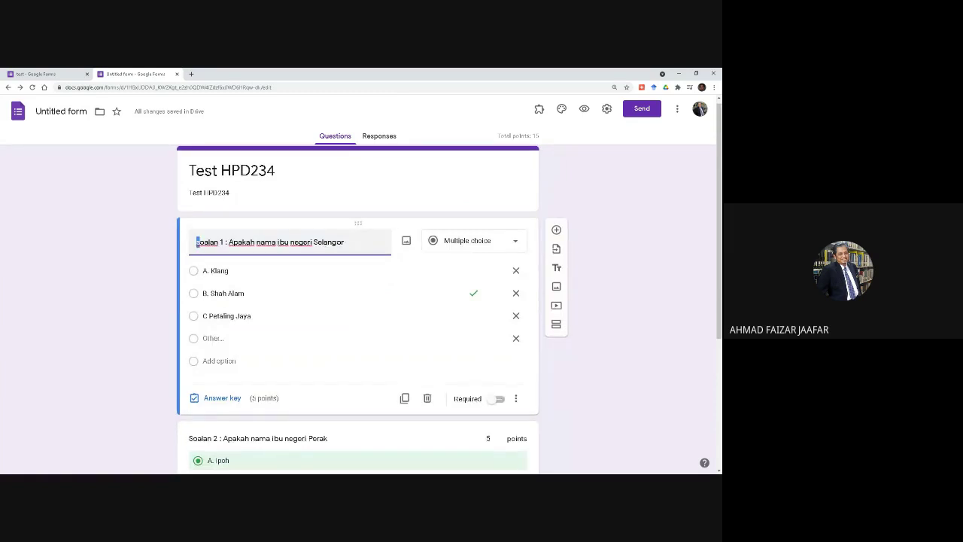
text(S)
scroll(287, 298, down, 3)
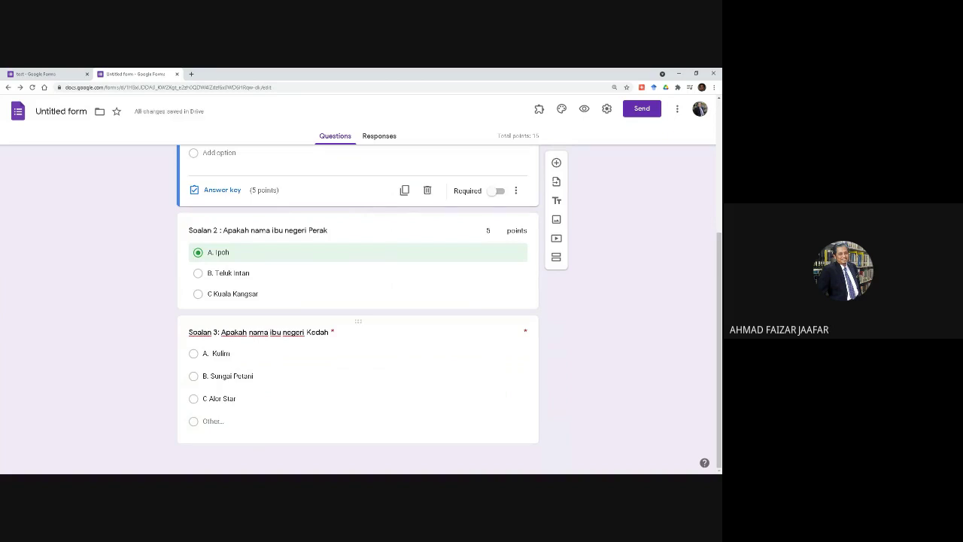
scroll(436, 337, up, 1)
scroll(436, 337, up, 5)
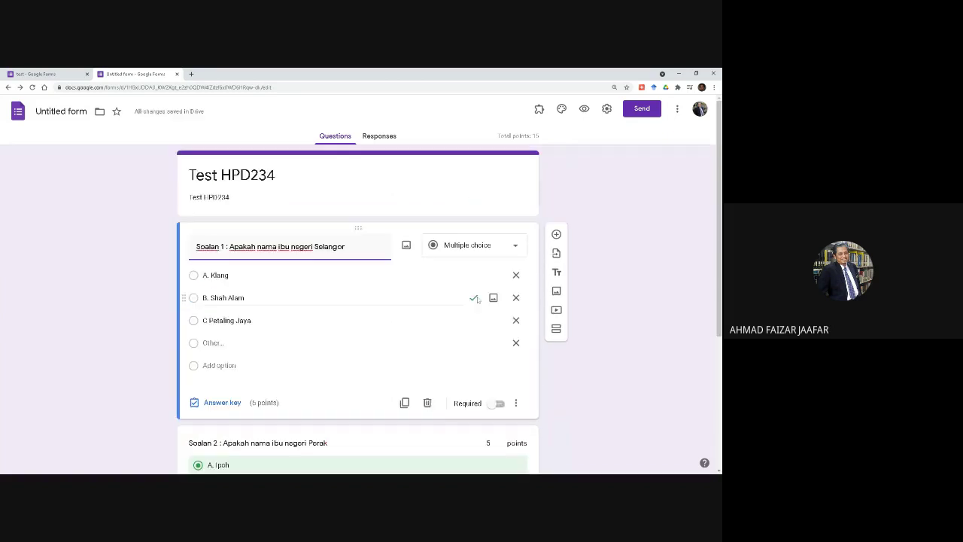
- Make the Selangor question required and close the Perak question's answer key
click(498, 404)
scroll(477, 374, down, 3)
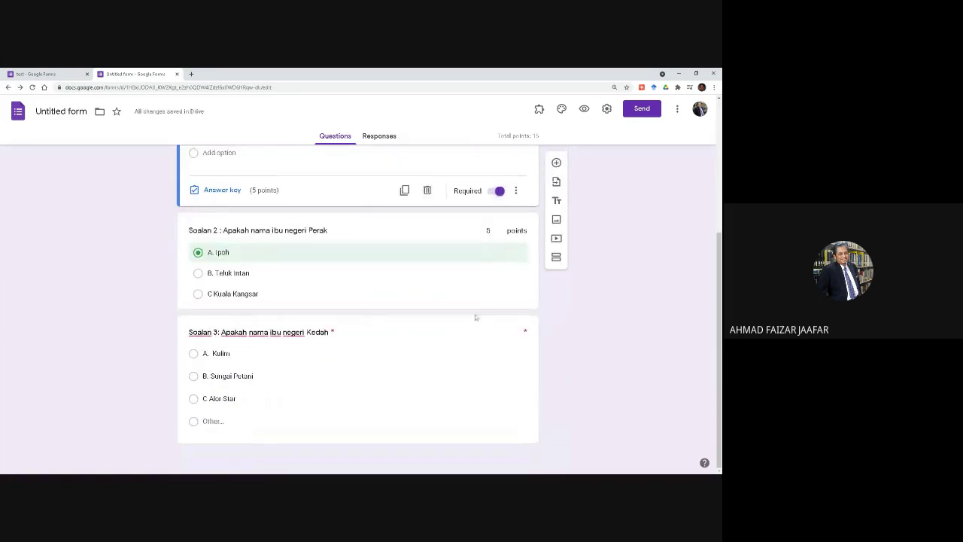
click(366, 262)
scroll(441, 274, up, 1)
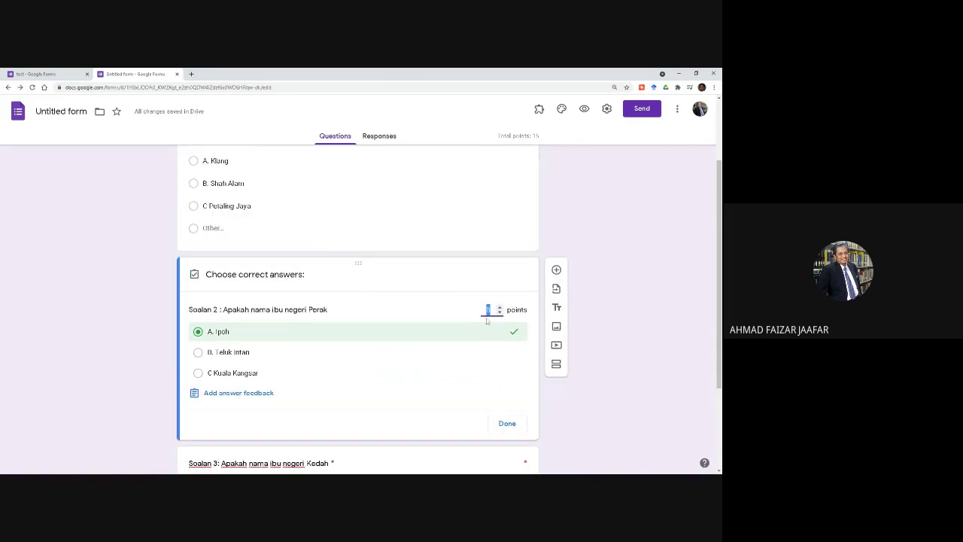
click(507, 423)
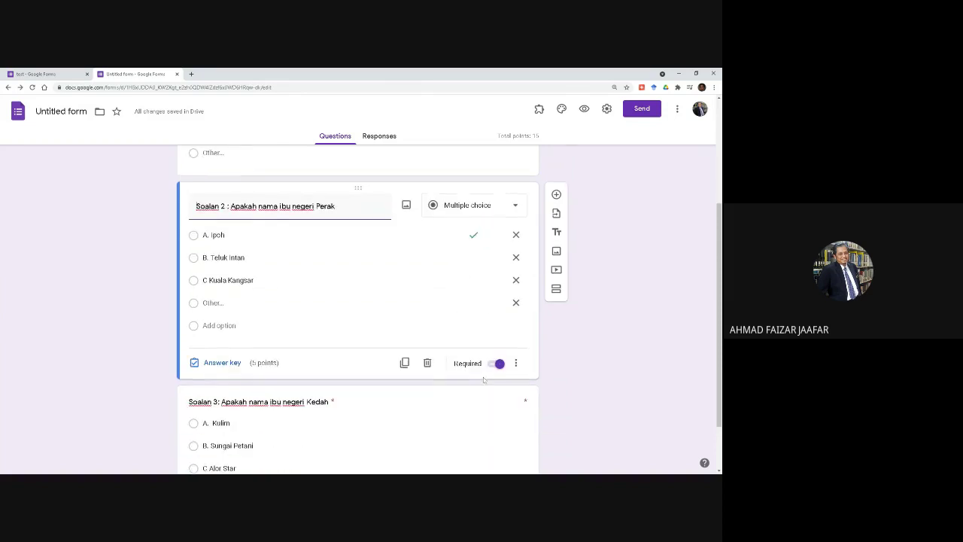
- Check the marked answer, points and Required setting of each of the three questions
scroll(478, 322, up, 1)
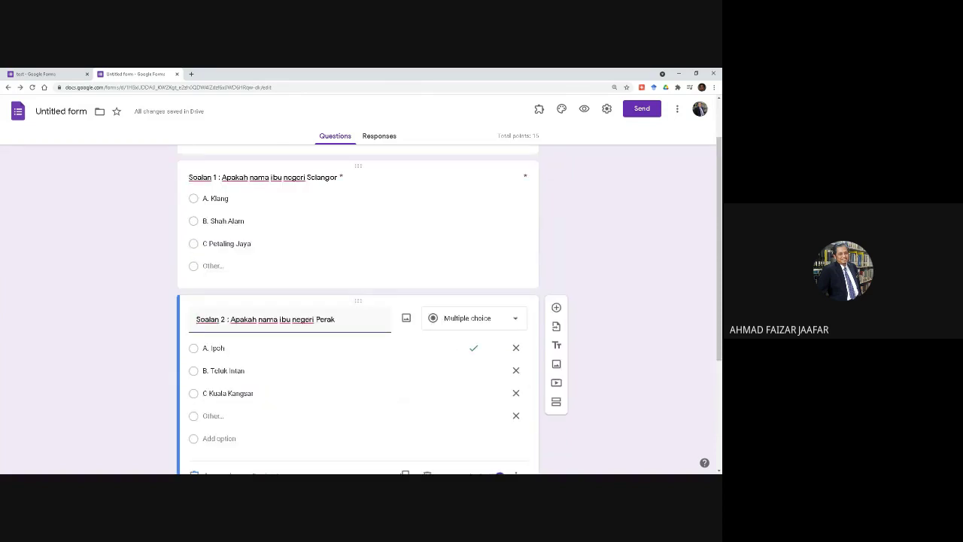
scroll(481, 286, down, 1)
scroll(493, 299, down, 1)
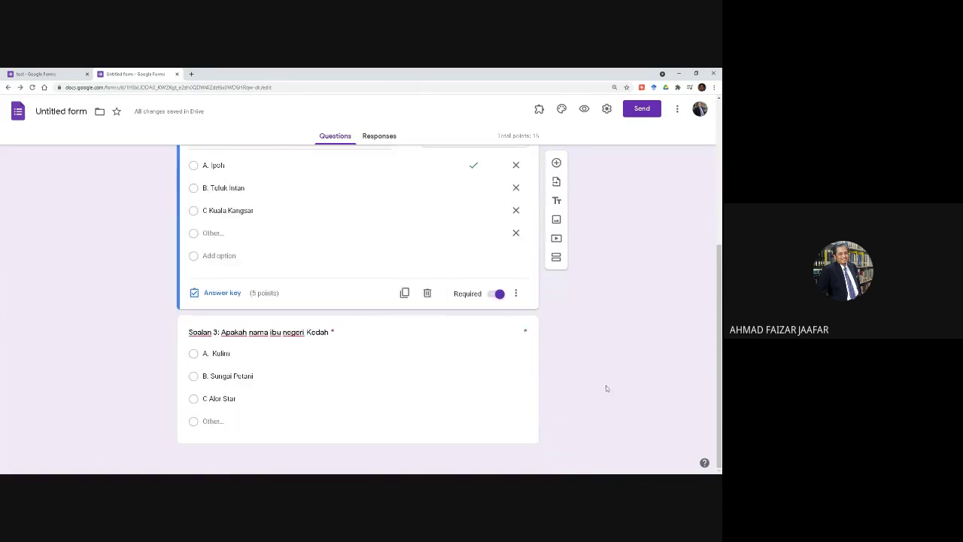
scroll(572, 351, up, 2)
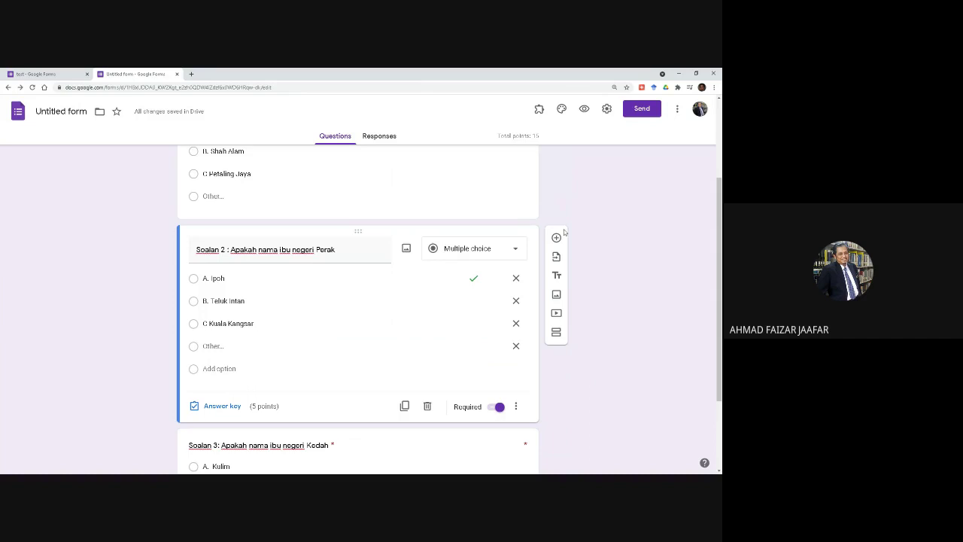
scroll(560, 179, up, 3)
click(426, 252)
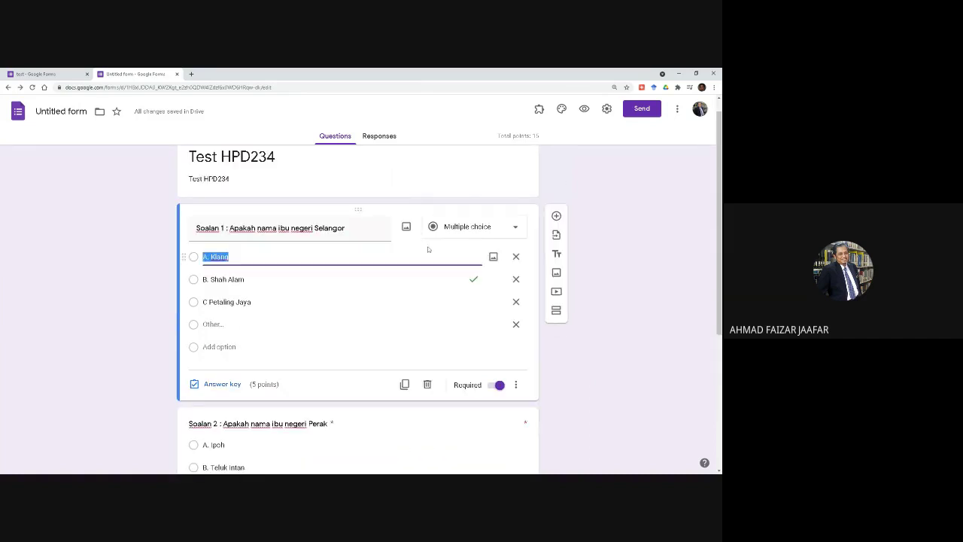
scroll(425, 249, down, 3)
click(426, 263)
click(426, 370)
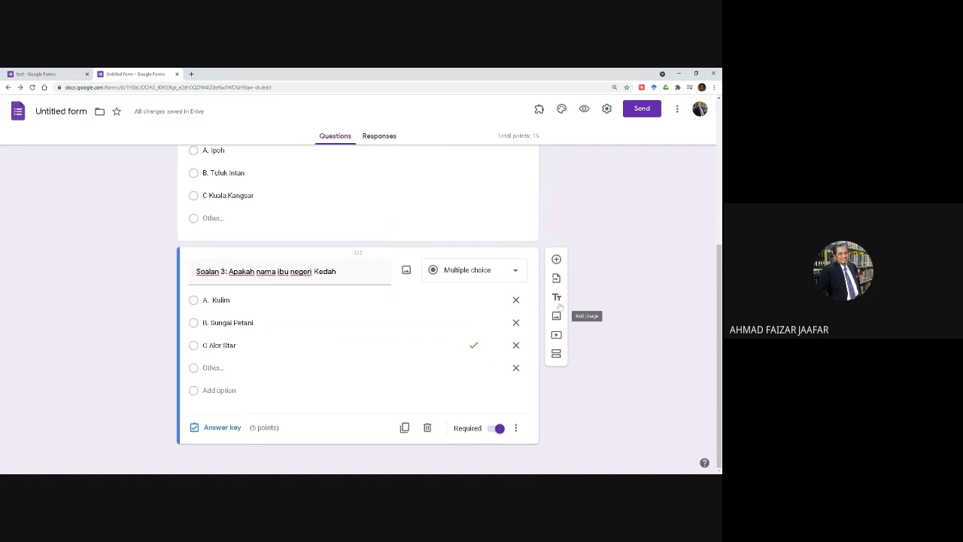
click(556, 260)
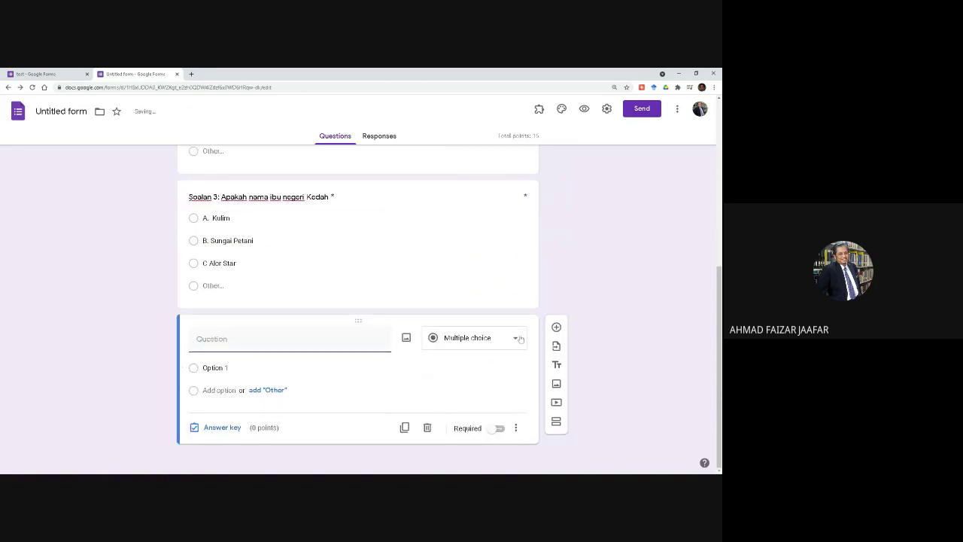
click(519, 339)
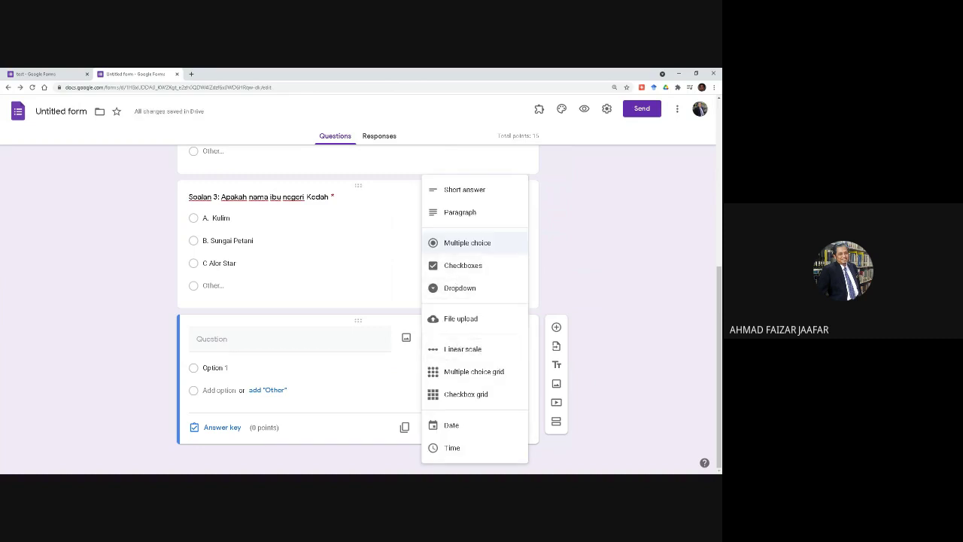
click(449, 192)
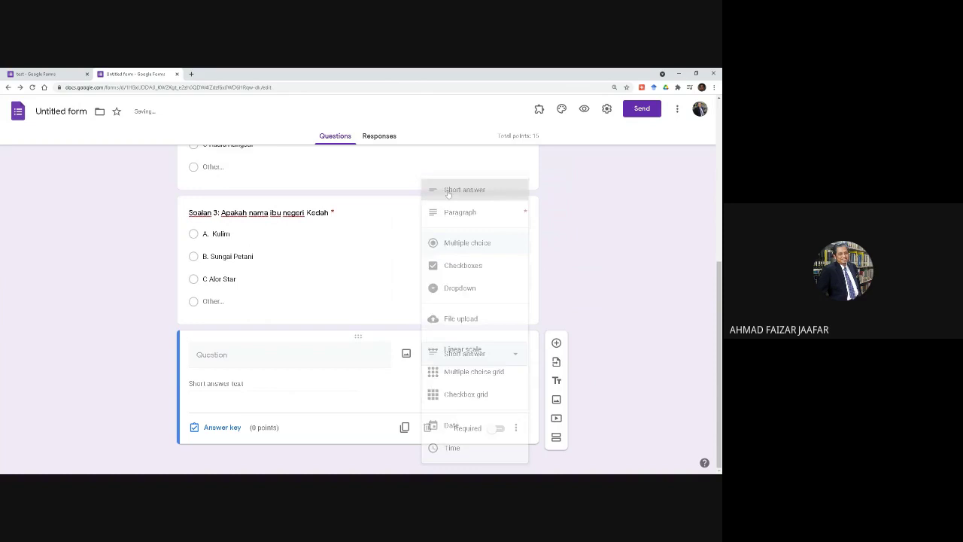
click(556, 381)
click(526, 423)
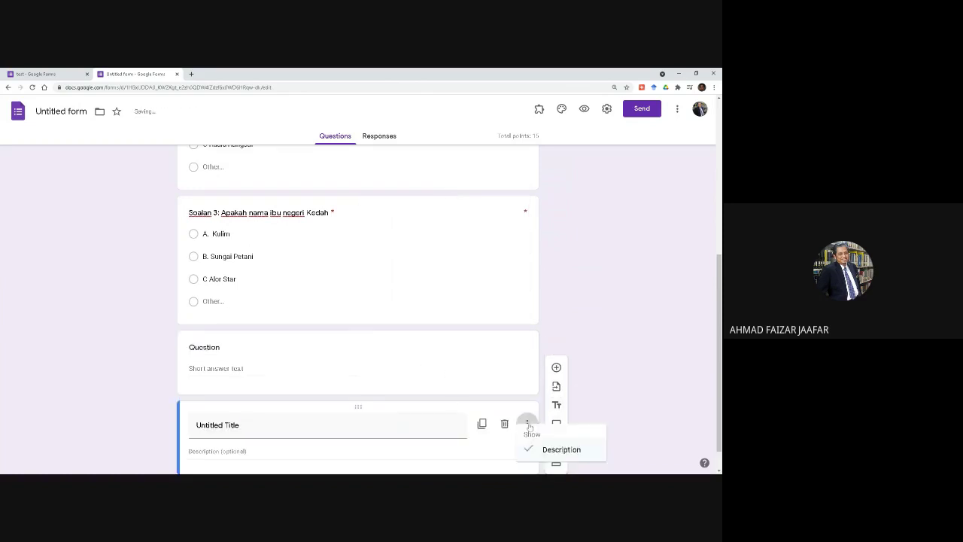
click(510, 427)
scroll(474, 406, down, 1)
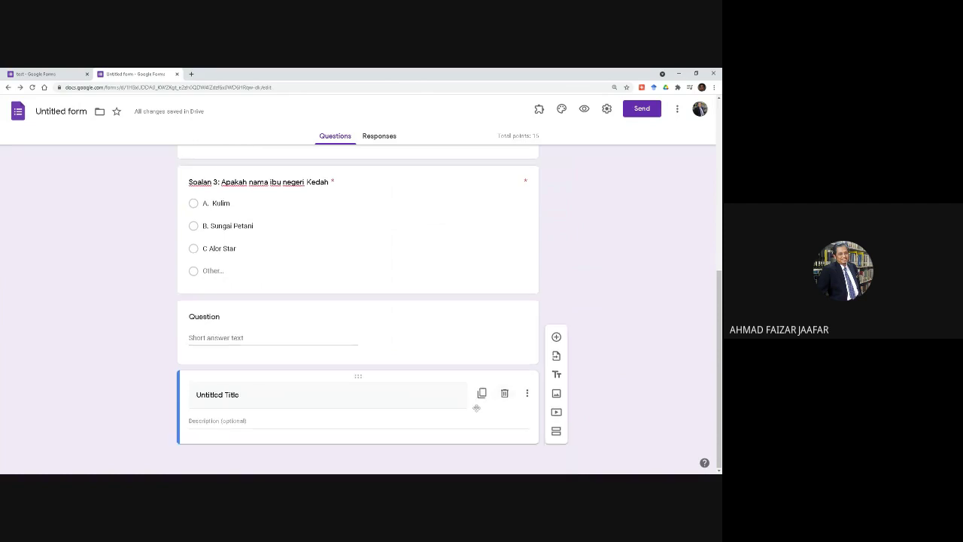
click(504, 393)
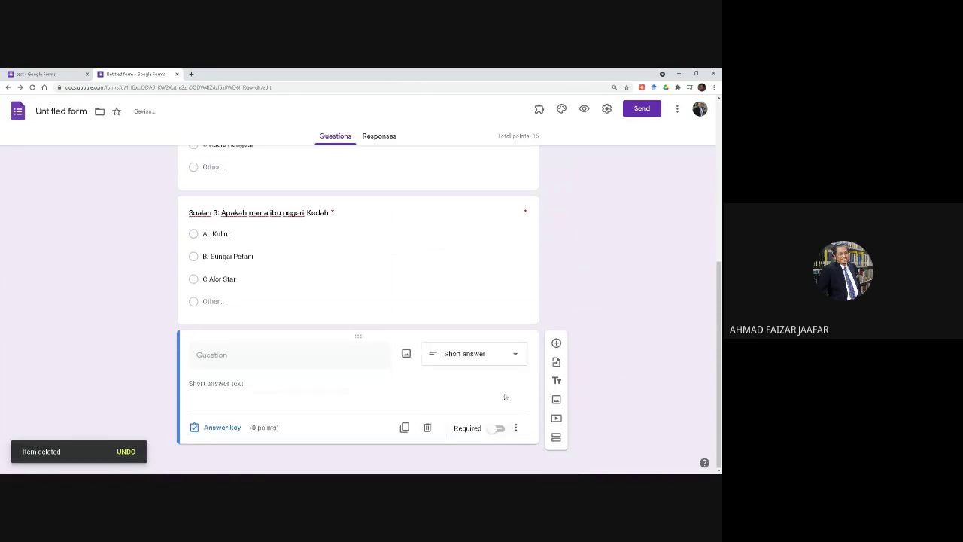
click(515, 427)
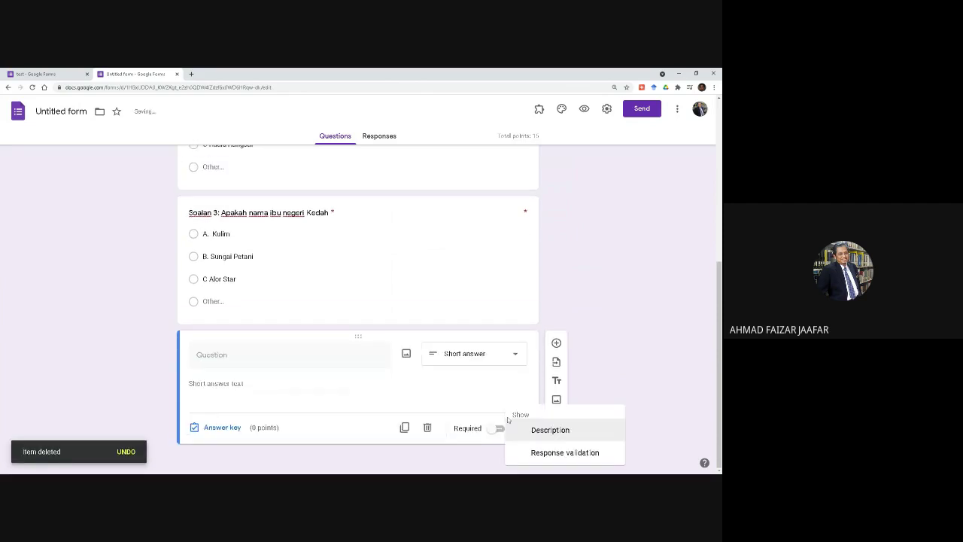
click(425, 424)
click(426, 427)
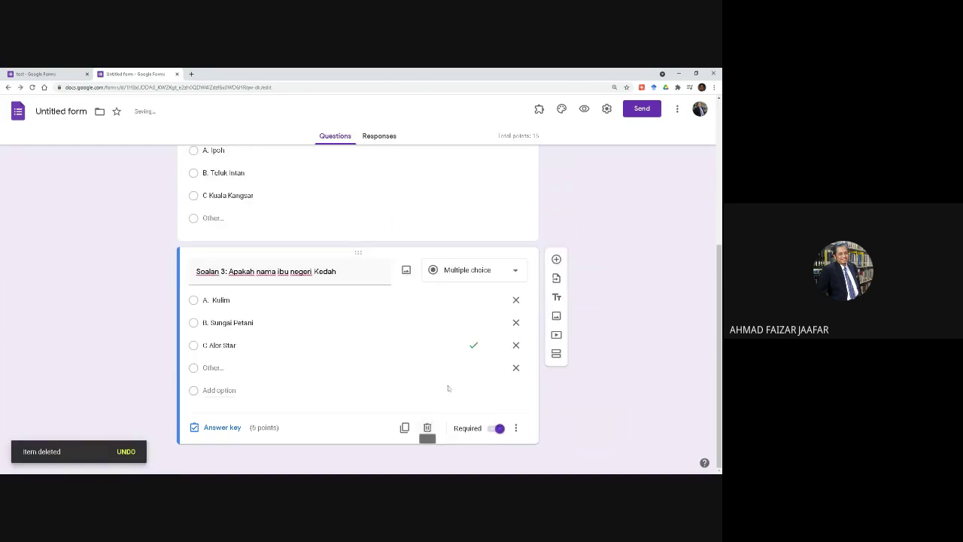
- Generate a shortened link for sending the form, copy it, and close the sending options
scroll(358, 308, up, 3)
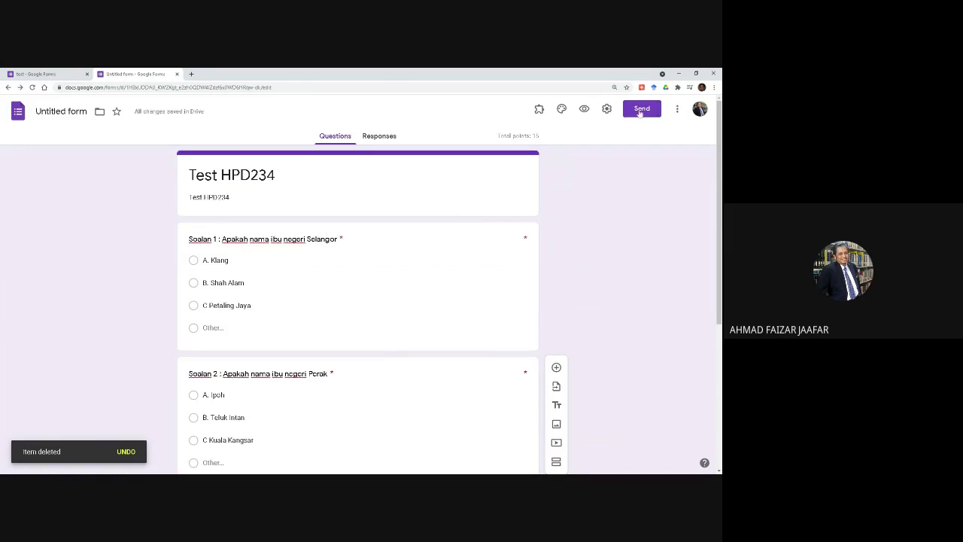
click(640, 110)
click(322, 182)
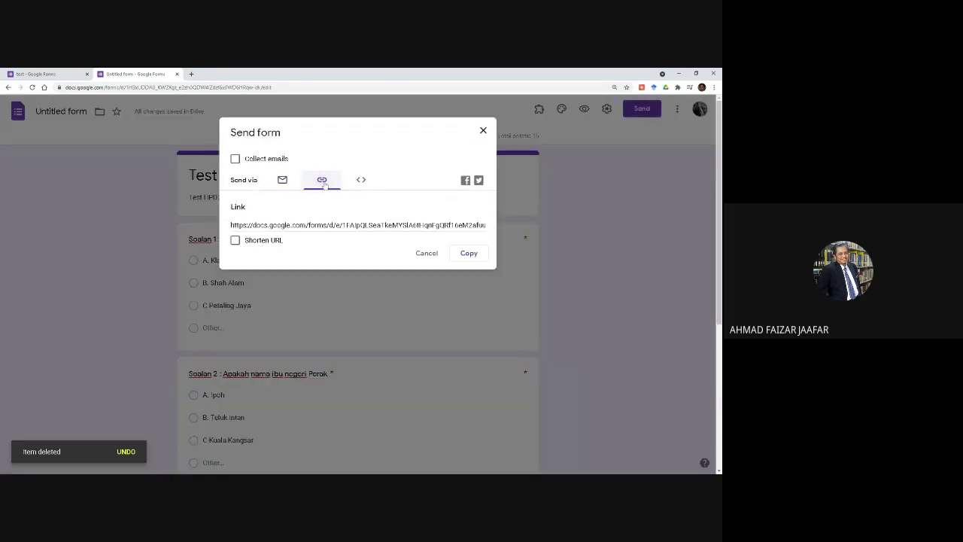
click(255, 242)
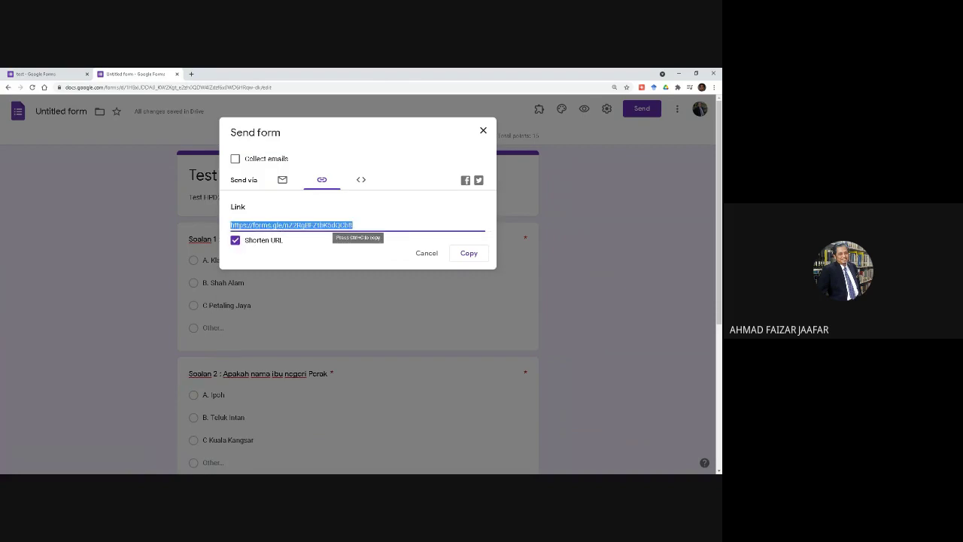
click(469, 253)
click(679, 75)
click(687, 74)
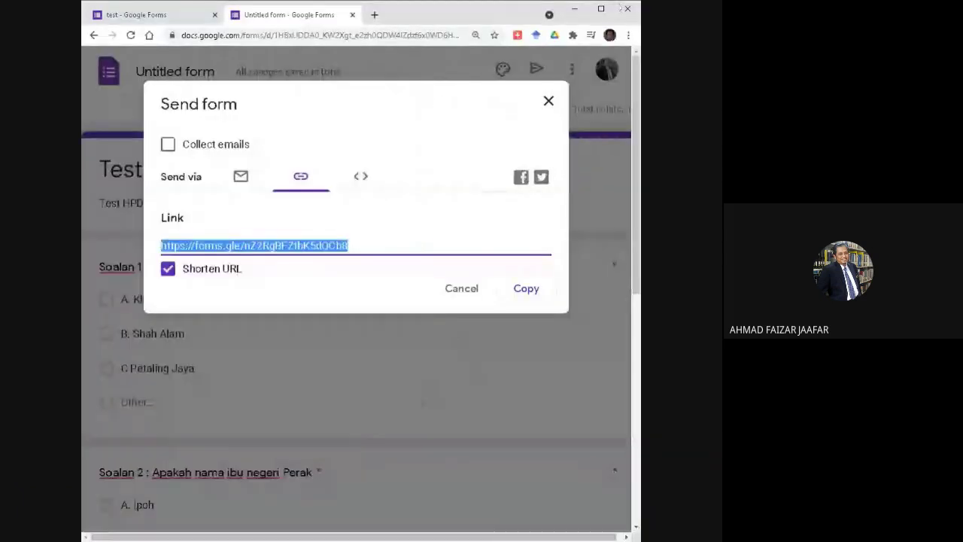
click(468, 291)
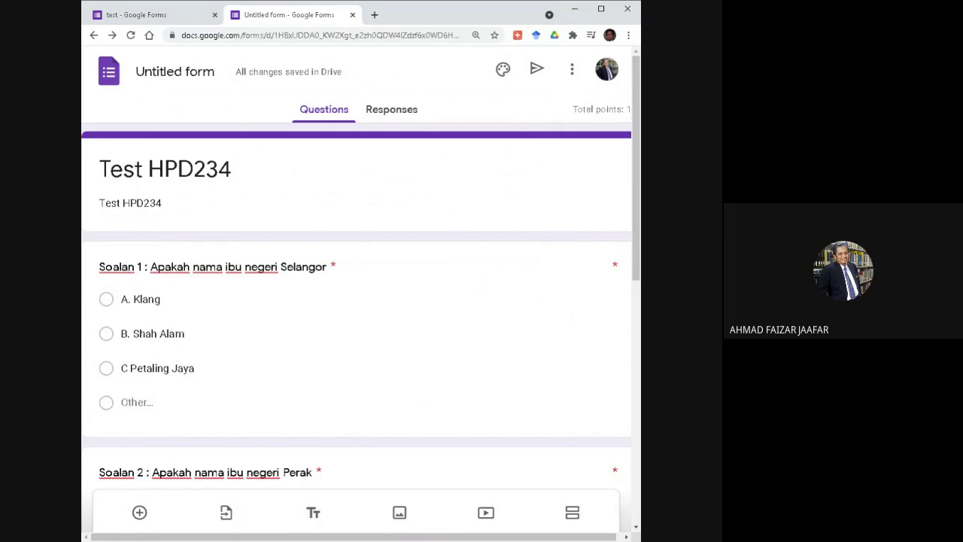
- Examine the response summary, including the points distribution and the answer chart of each question
click(411, 116)
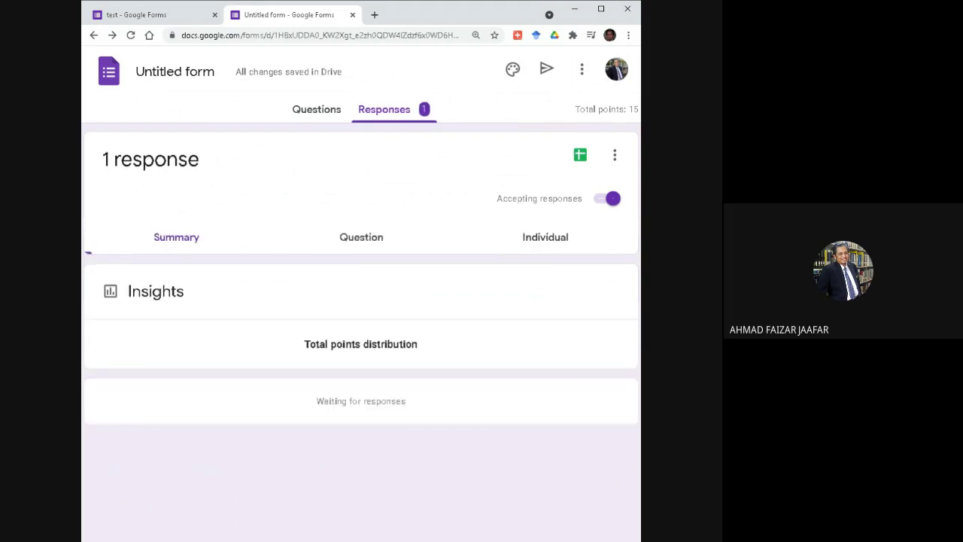
scroll(424, 196, down, 2)
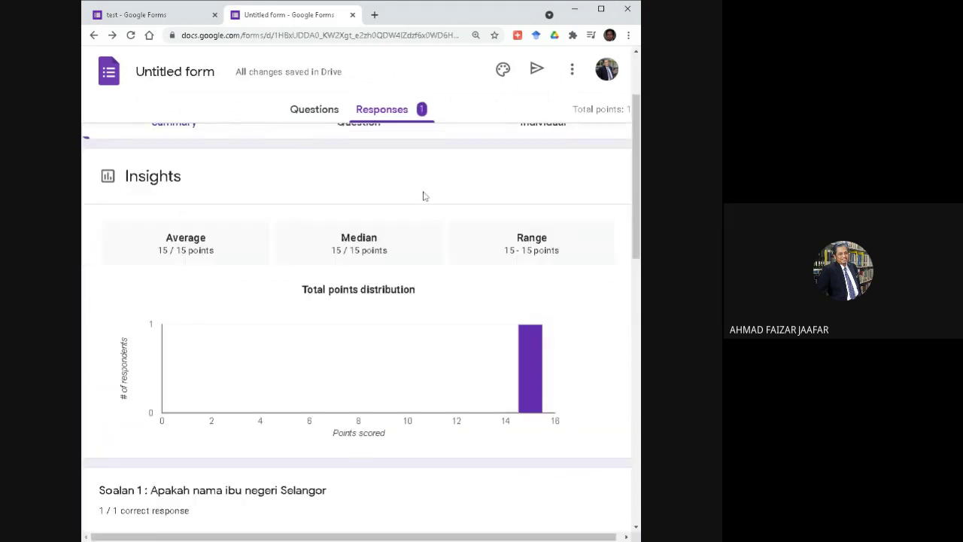
scroll(423, 197, down, 2)
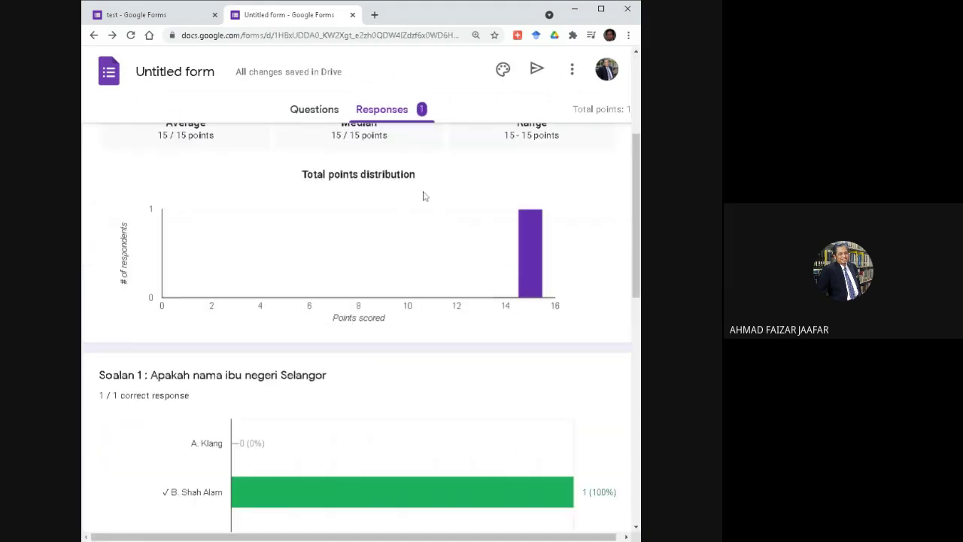
scroll(423, 196, down, 7)
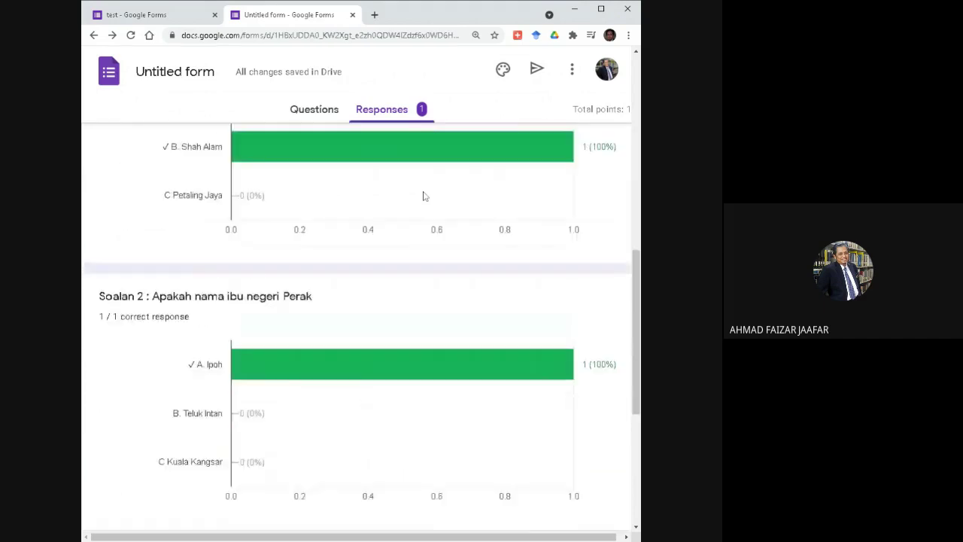
scroll(422, 195, down, 2)
scroll(423, 195, up, 5)
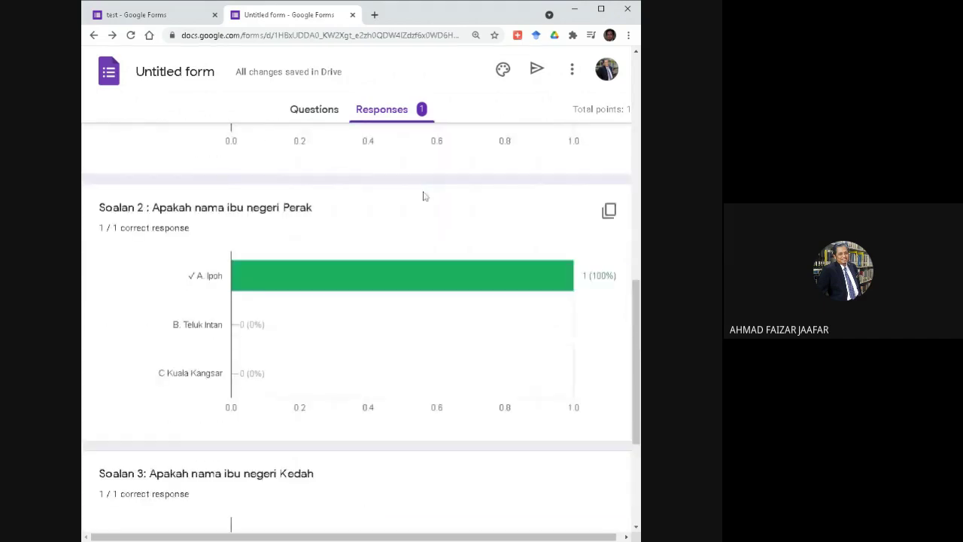
scroll(423, 195, up, 5)
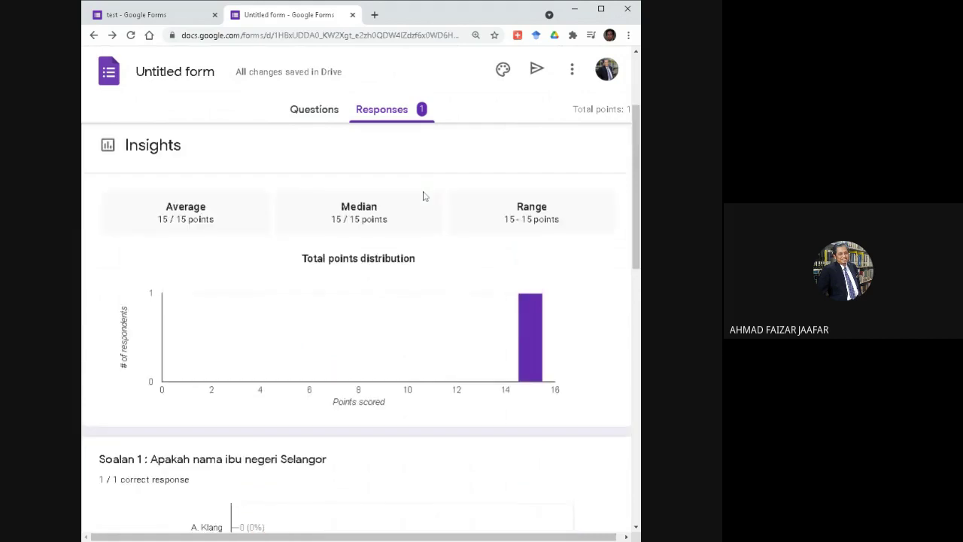
scroll(423, 197, up, 1)
scroll(424, 196, down, 3)
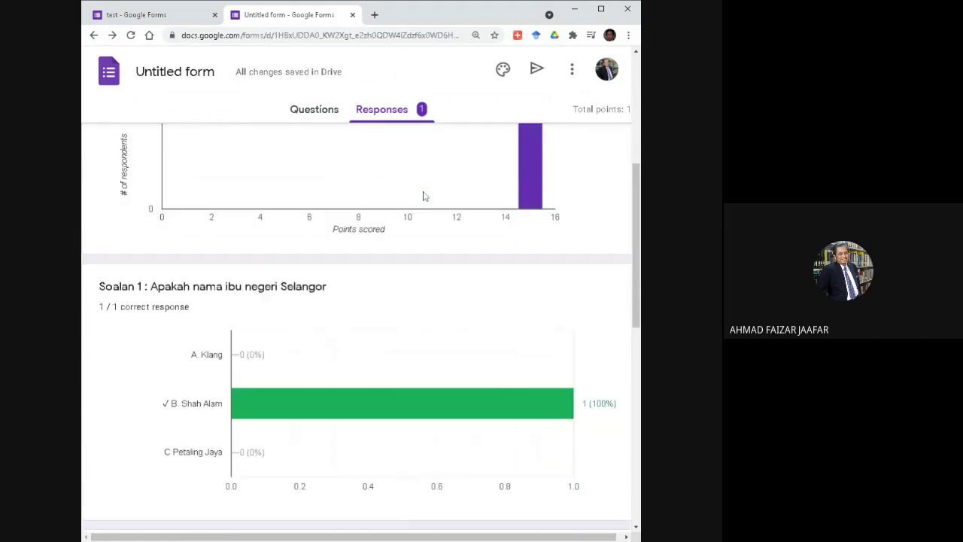
scroll(423, 195, down, 4)
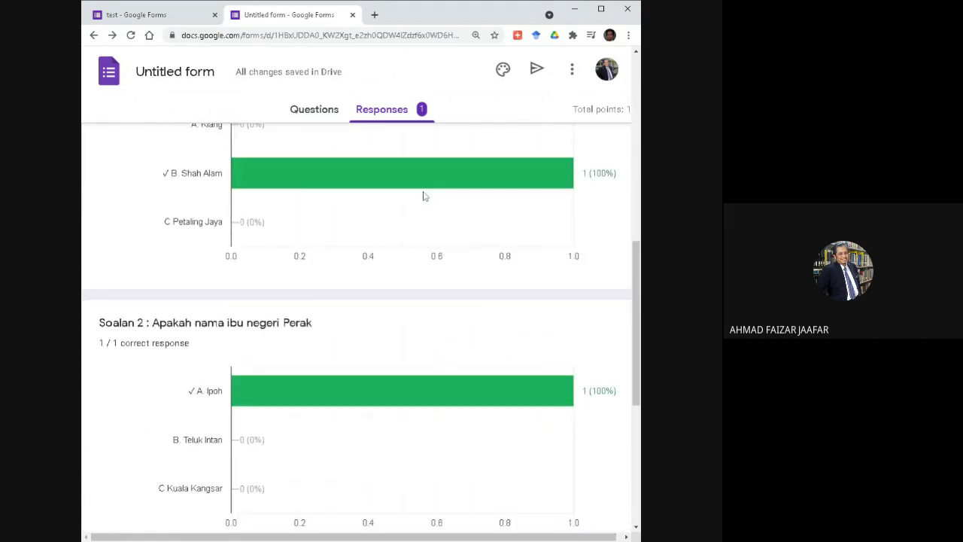
scroll(423, 197, up, 10)
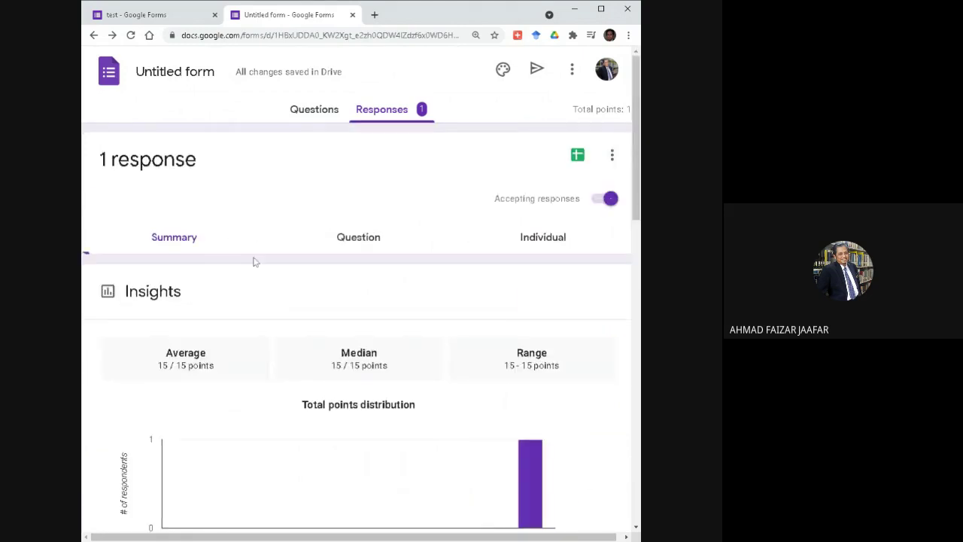
- Add a short-answer question titled "Nama" and place it above the Selangor question
click(313, 109)
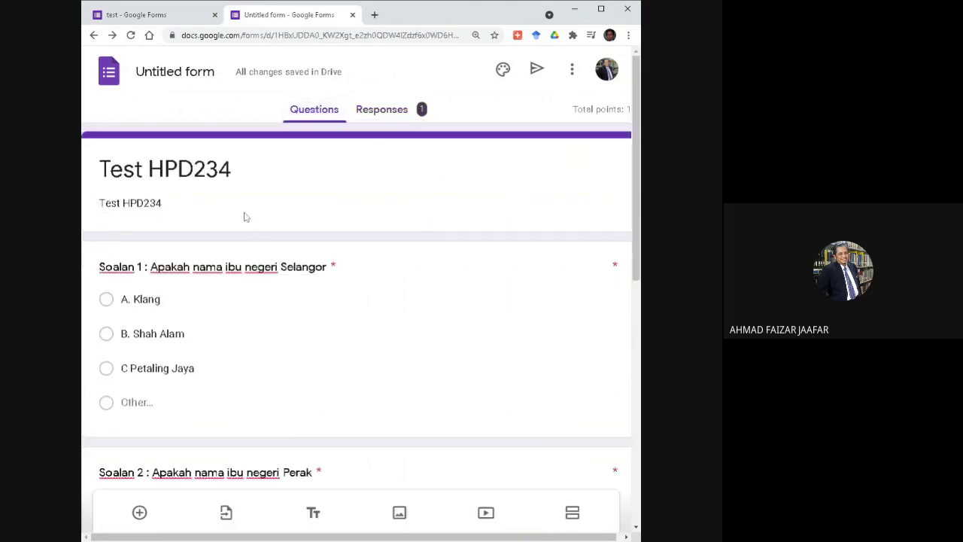
click(601, 9)
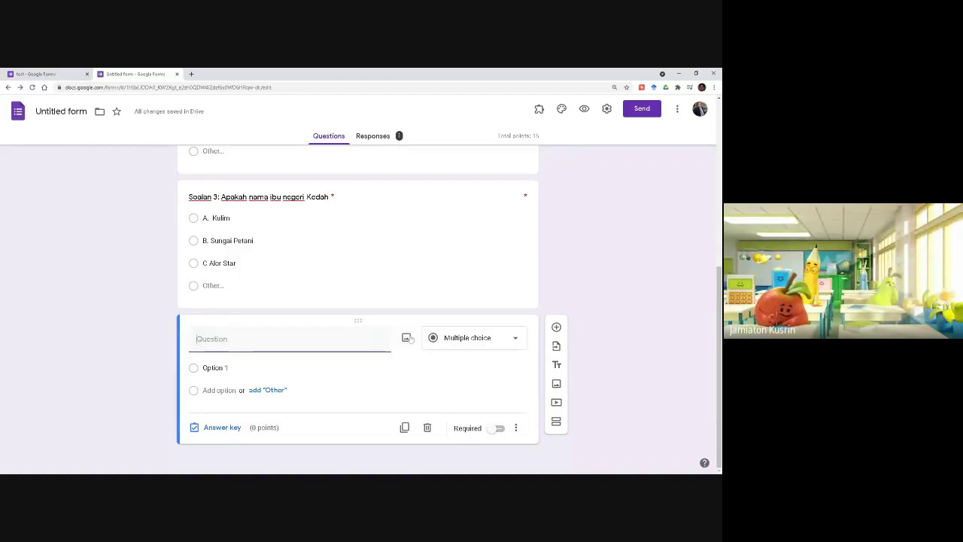
drag(360, 321, 373, 134)
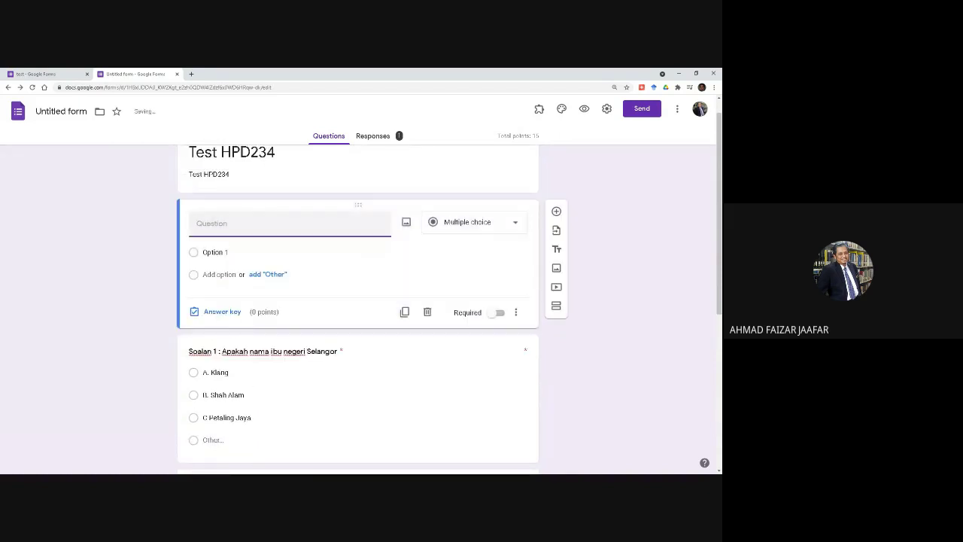
text(Nama)
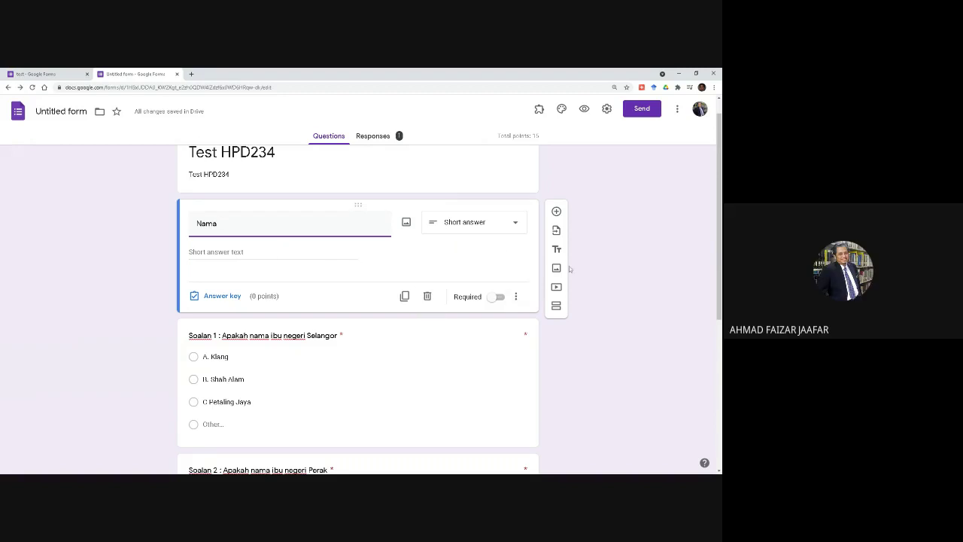
- Add a short-answer question titled "No Matrik" directly below the Nama question
click(556, 211)
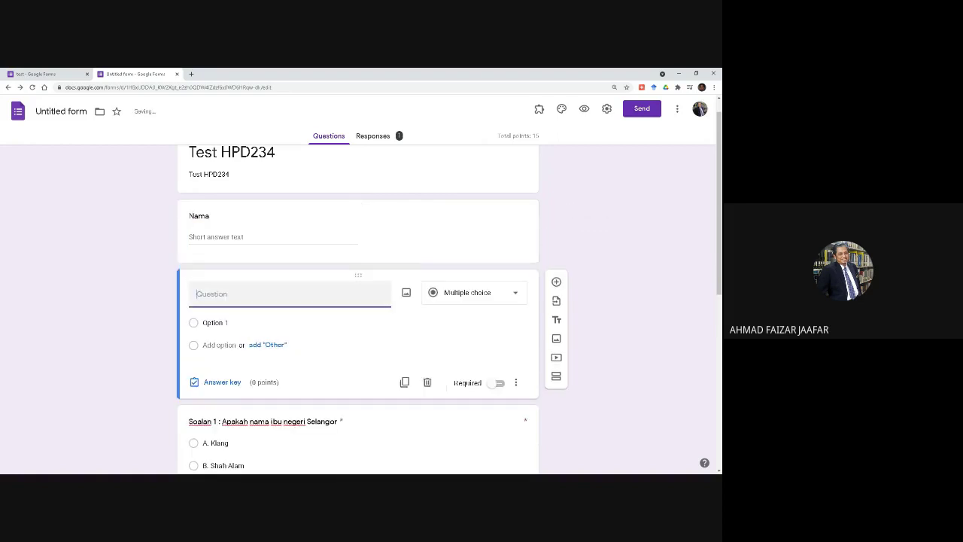
text(No Peljar)
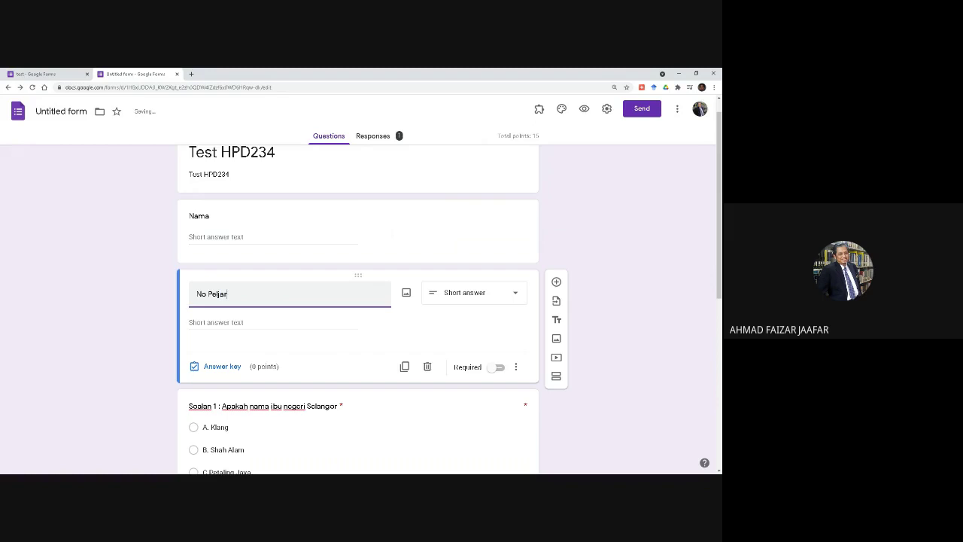
key(BackSpace)
key(BackSpace)
key(BackSpace)
key(BackSpace)
text(e)
key(BackSpace)
key(BackSpace)
text(Matrik)
- Add an untitled short-answer question directly below the No Matrik question
click(556, 282)
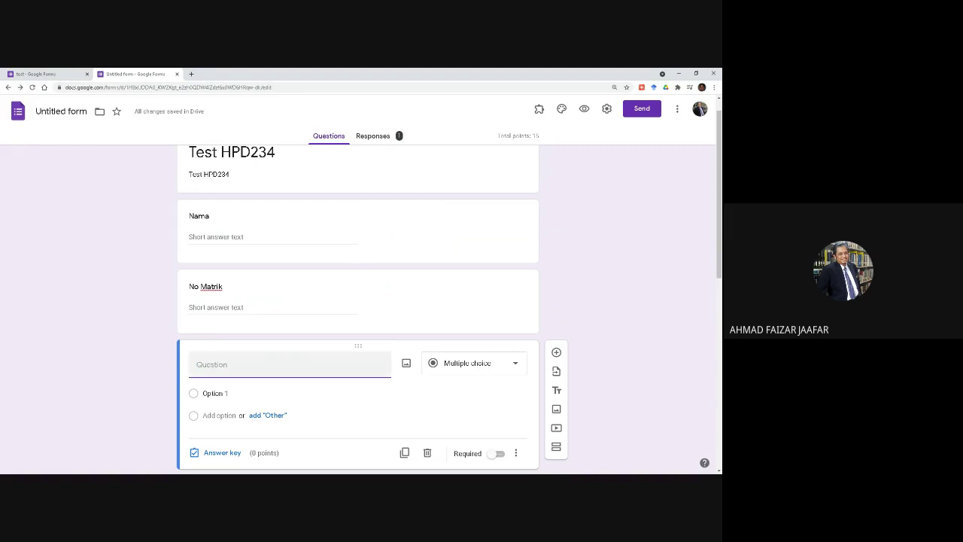
text(N)
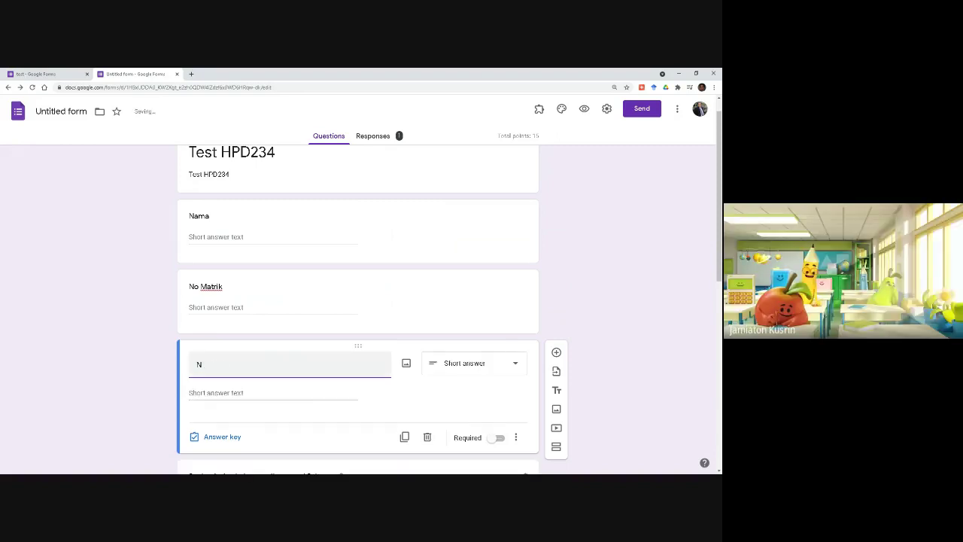
key(BackSpace)
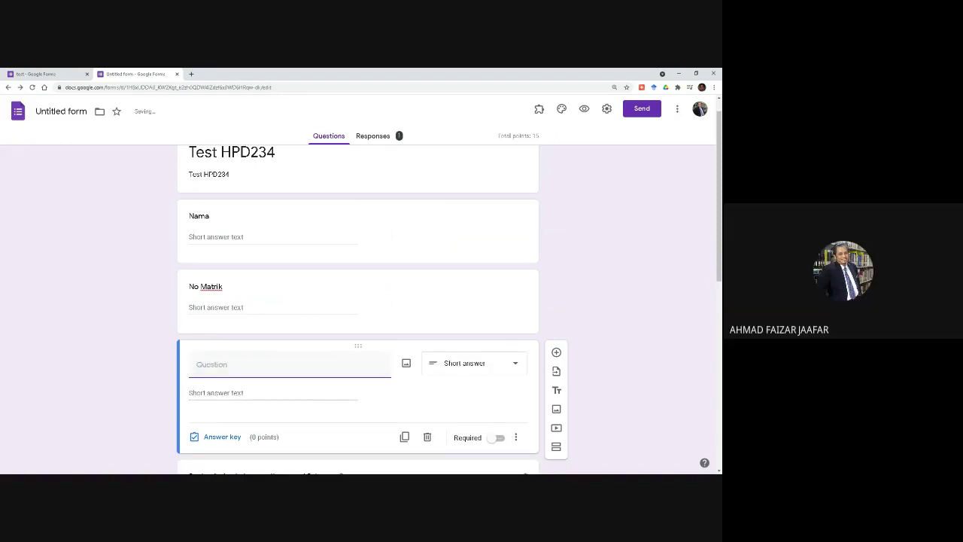
- Extend the No Matrik question's title to "No Matrik dan No Kumpulan"
click(233, 289)
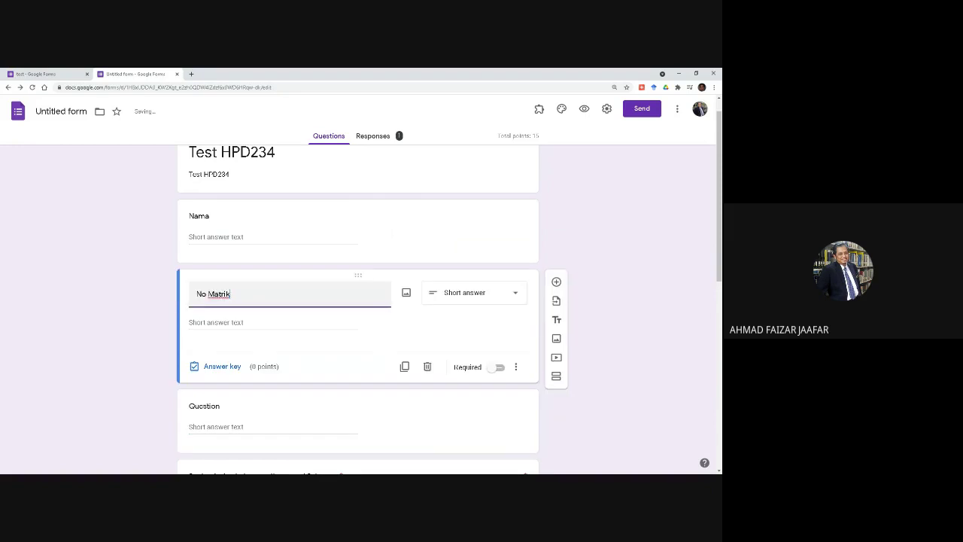
text(/)
text(da)
text(n )
text(No Kum)
text(pulan)
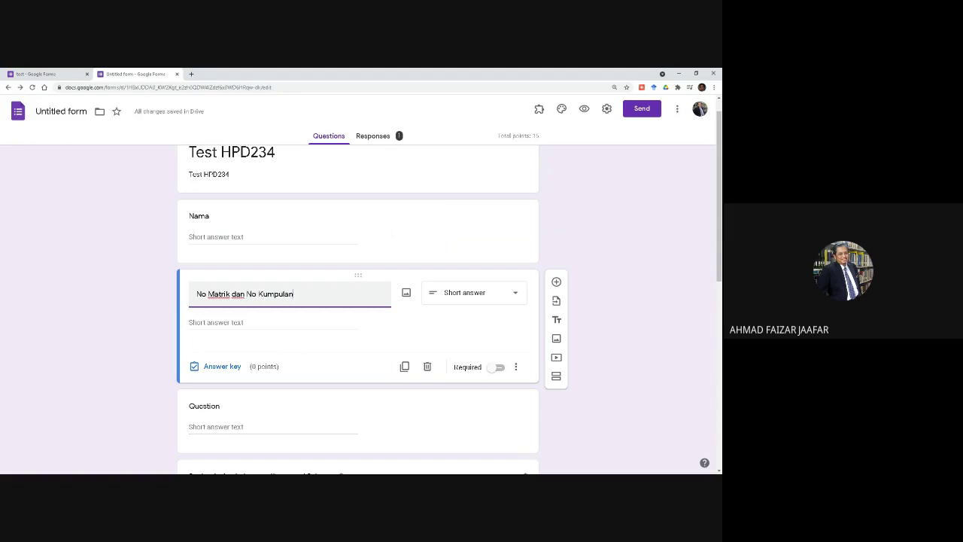
- Enclose No Kumpulan in parentheses so the question's title reads "No Matrik dan (No Kumpulan)"
click(236, 322)
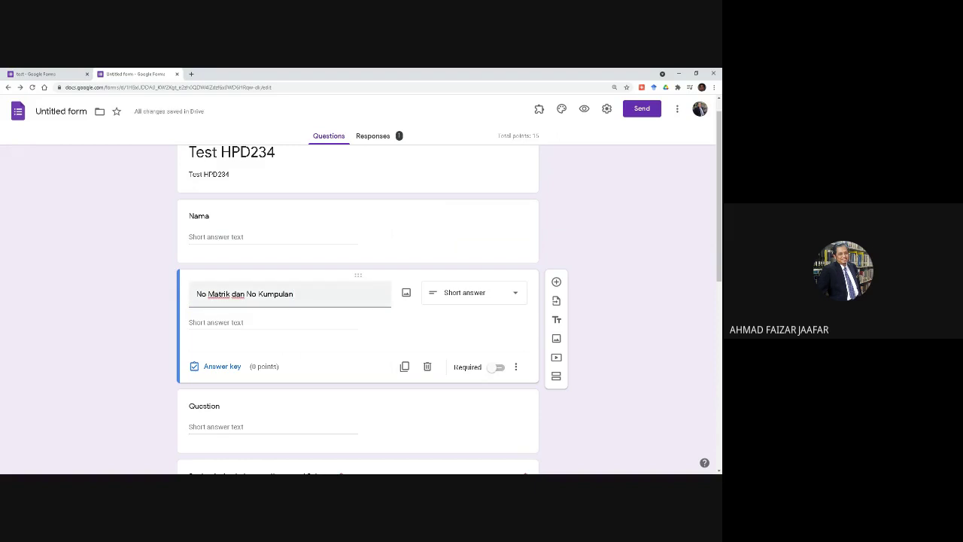
triple_click(245, 293)
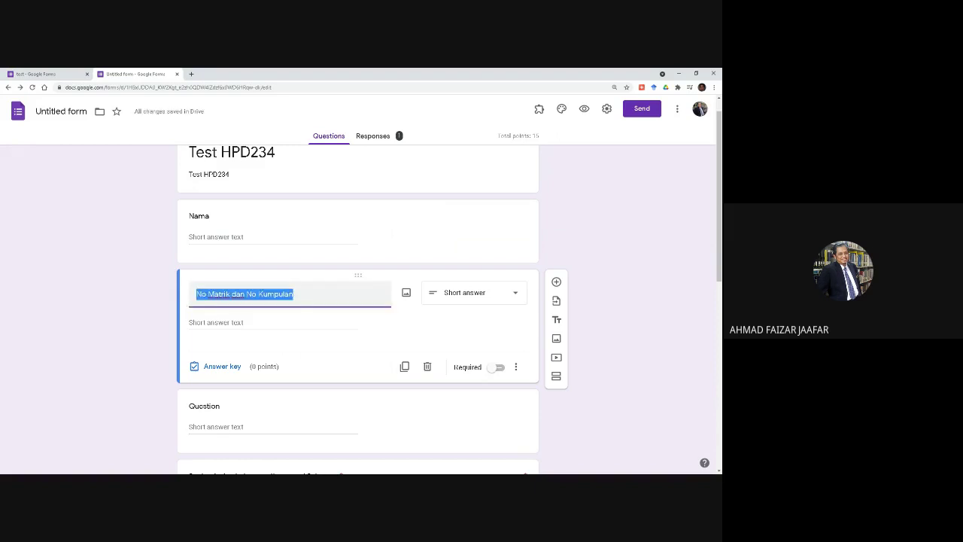
click(245, 294)
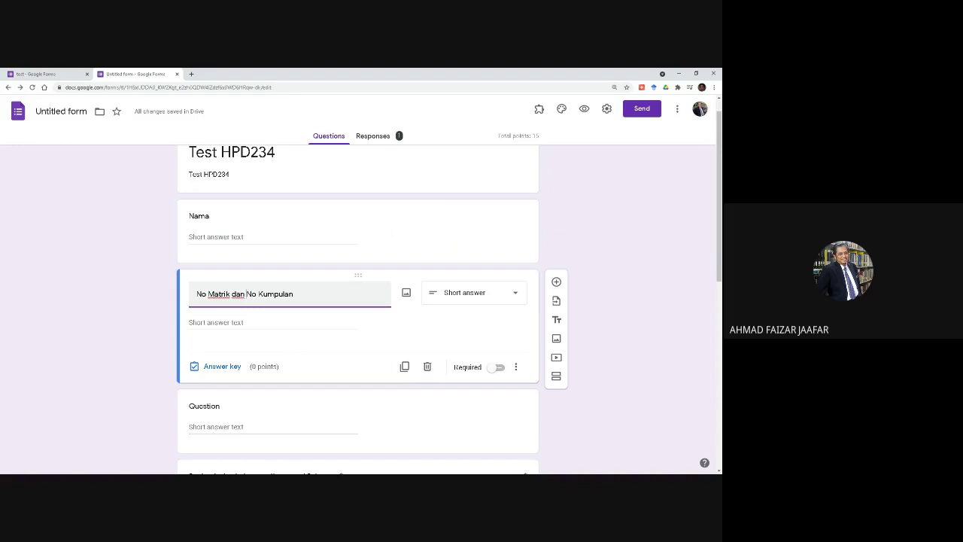
text(()
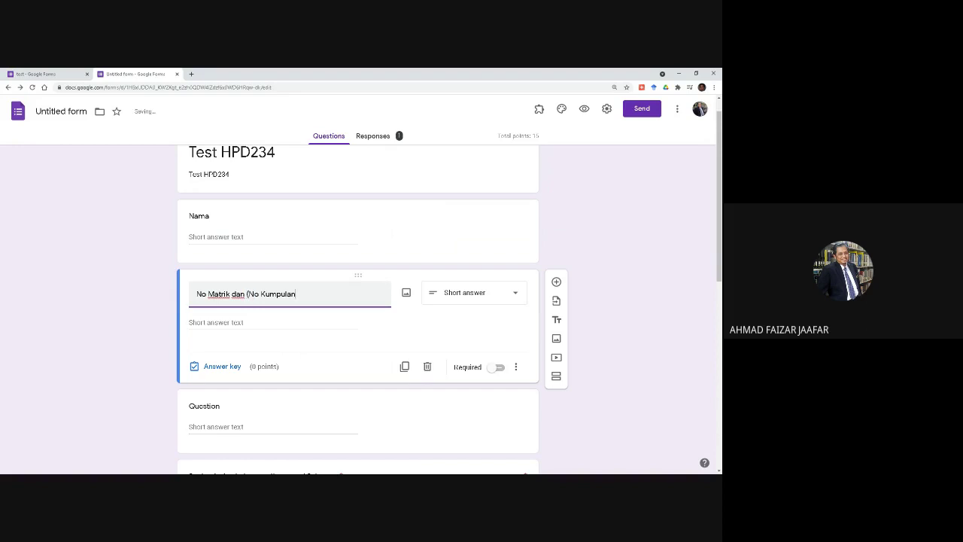
click(295, 293)
- Rename the Nama question as "Nama Penuh"
click(226, 230)
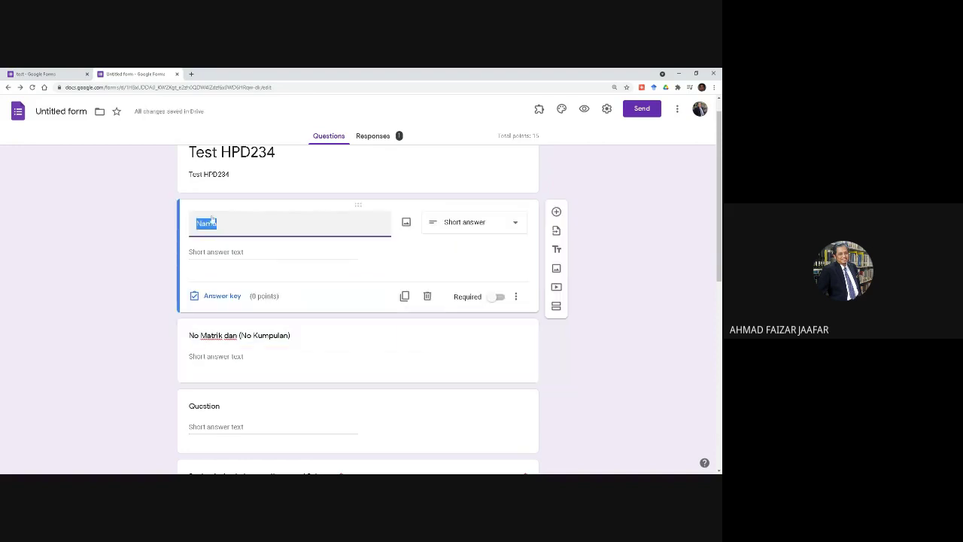
click(218, 223)
text(Penuh)
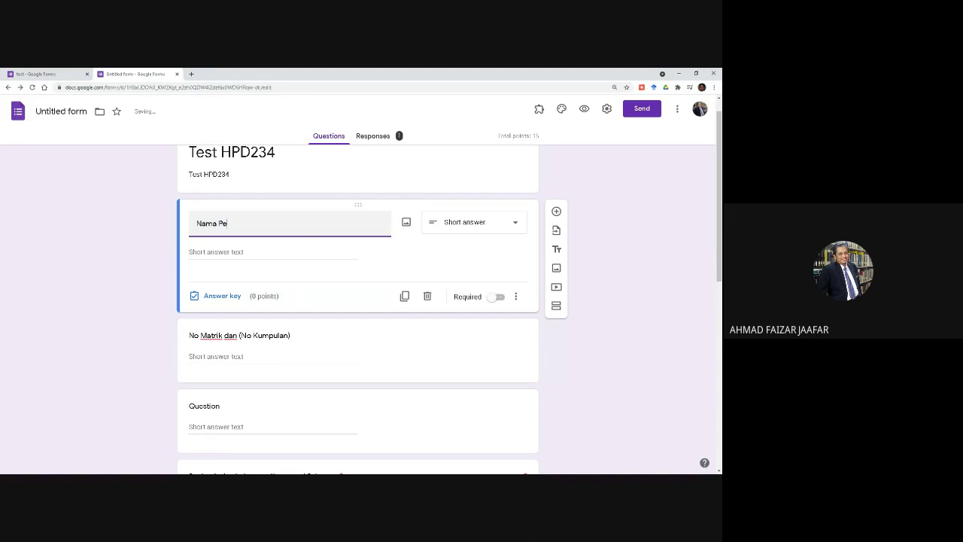
click(238, 323)
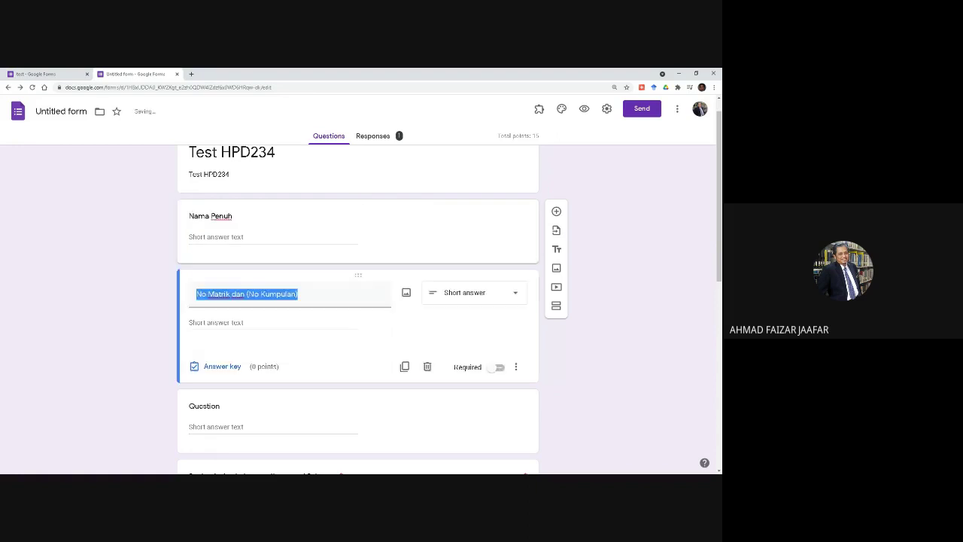
- Review the form's questions, including the marked answer, points and Required setting of the Selangor question
scroll(272, 338, down, 2)
scroll(272, 337, up, 2)
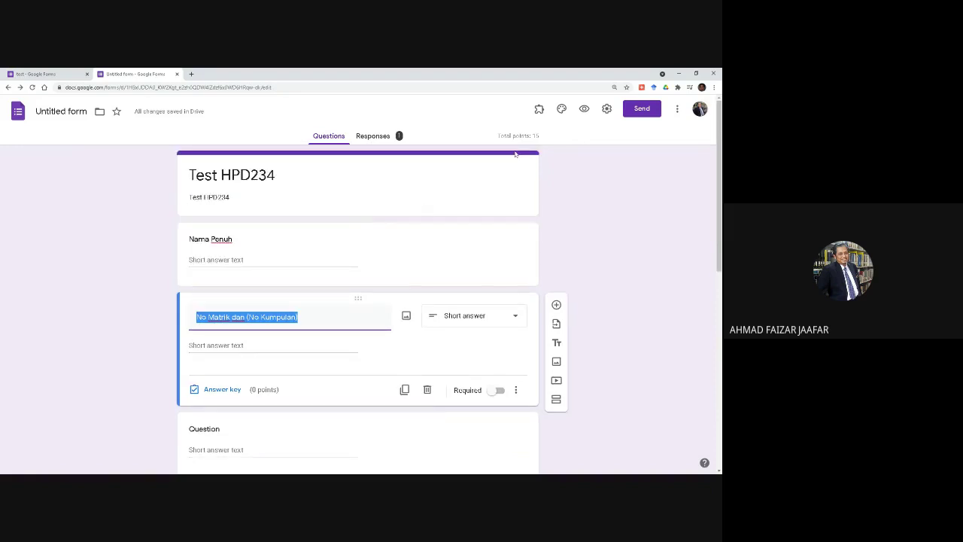
scroll(411, 280, down, 5)
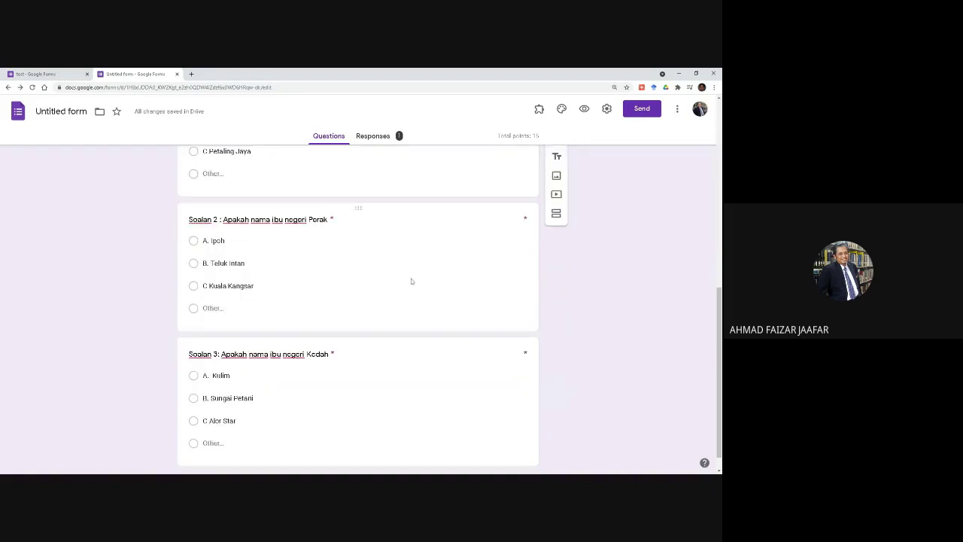
scroll(406, 273, up, 2)
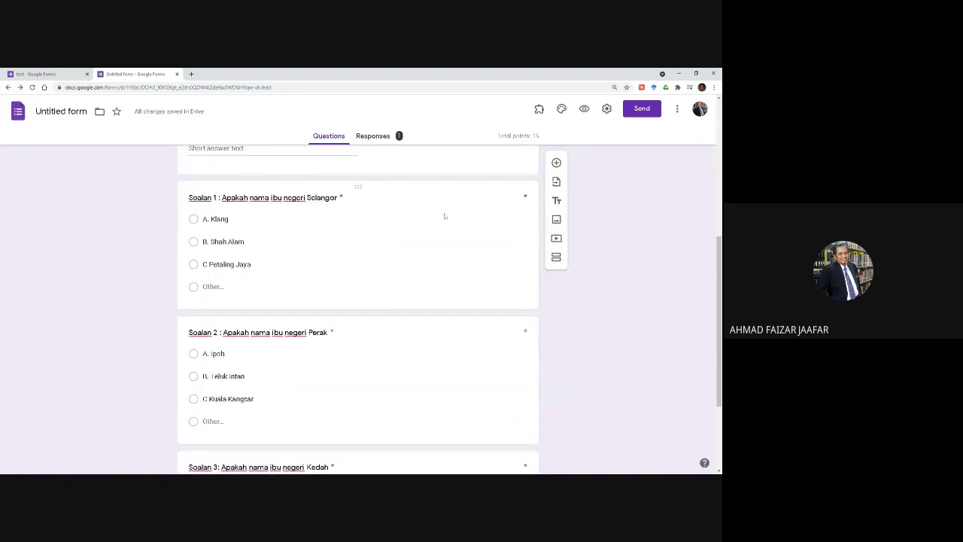
click(353, 265)
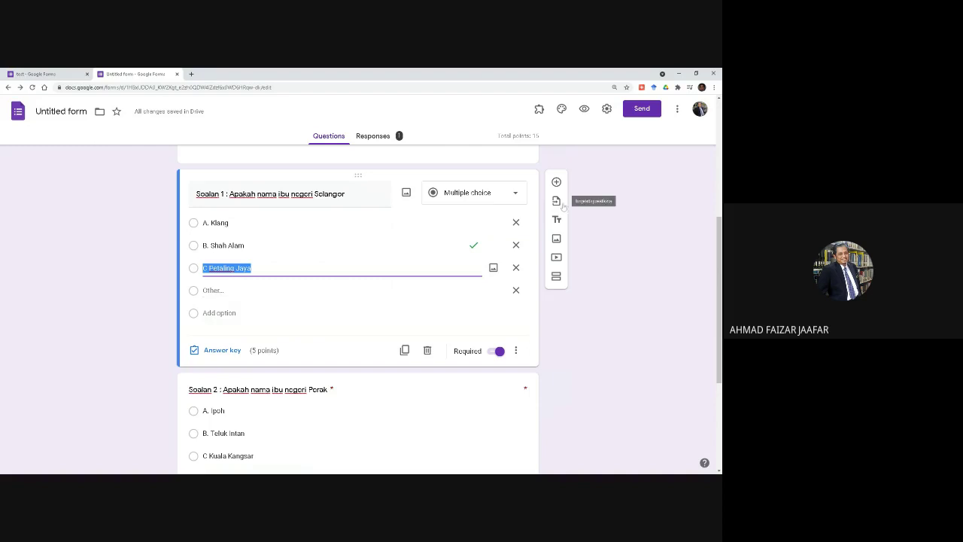
click(660, 198)
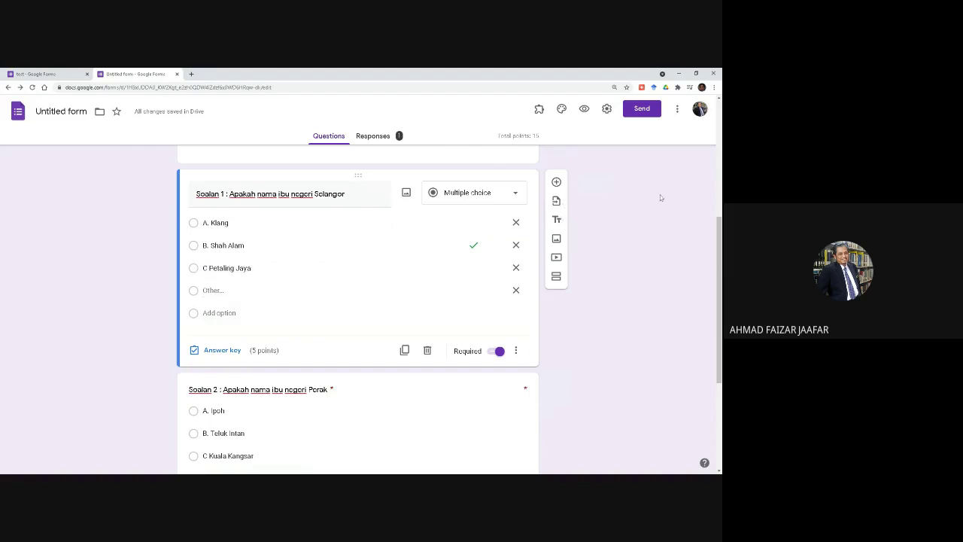
scroll(661, 198, up, 4)
scroll(660, 198, up, 1)
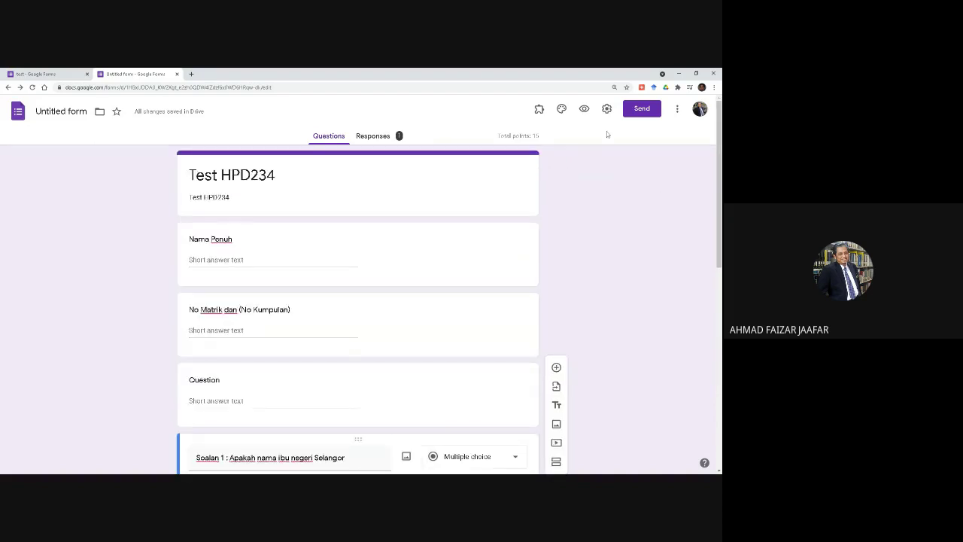
- Check the general form settings for email collection, sign-in restriction and the one-response limit
click(643, 111)
click(643, 115)
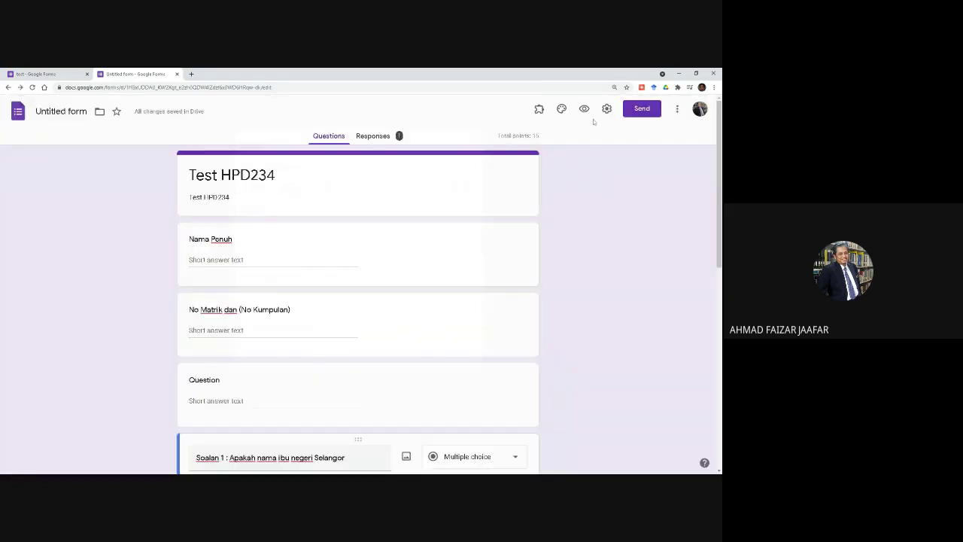
click(607, 109)
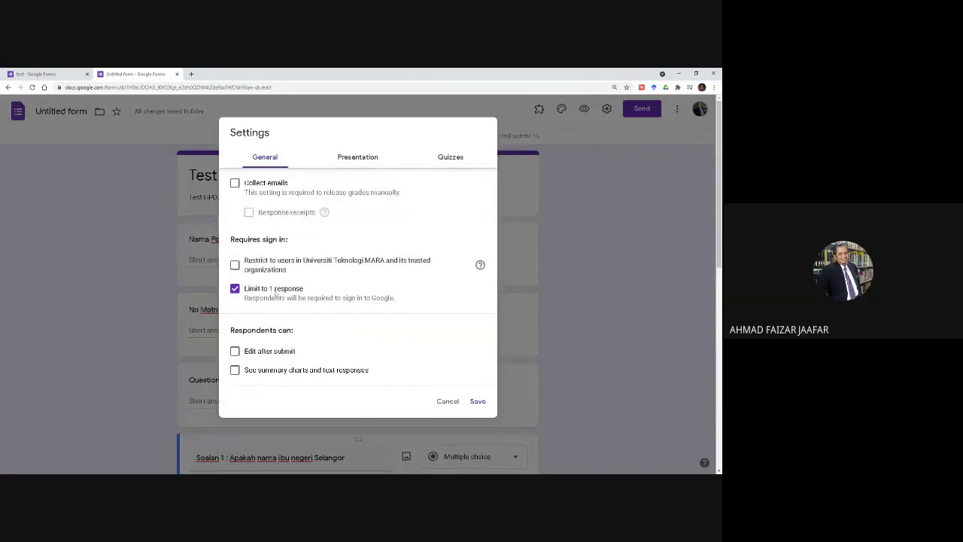
click(451, 400)
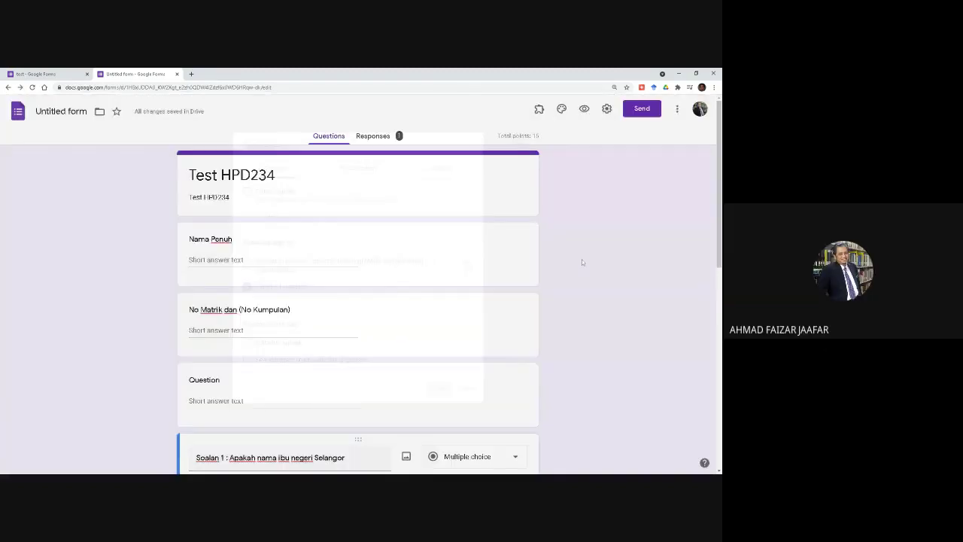
click(606, 109)
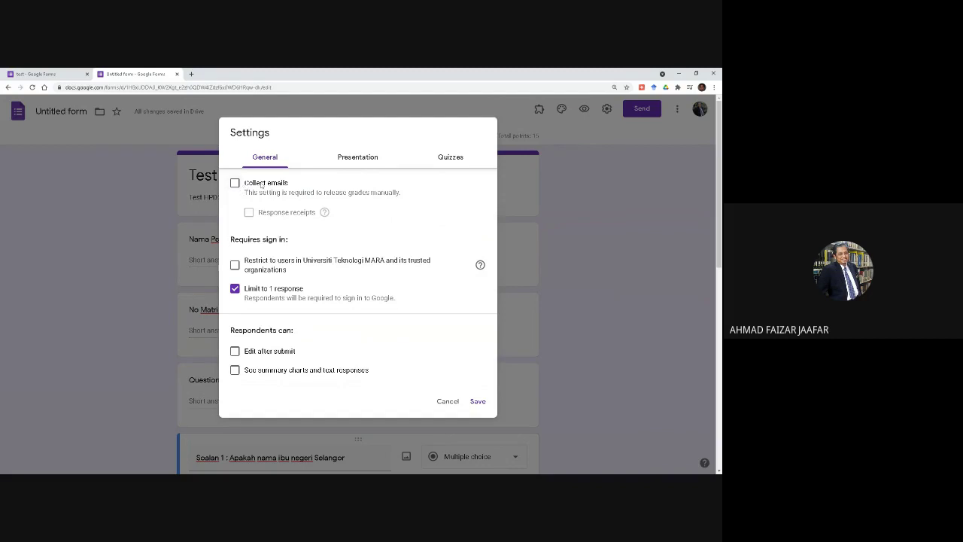
click(449, 400)
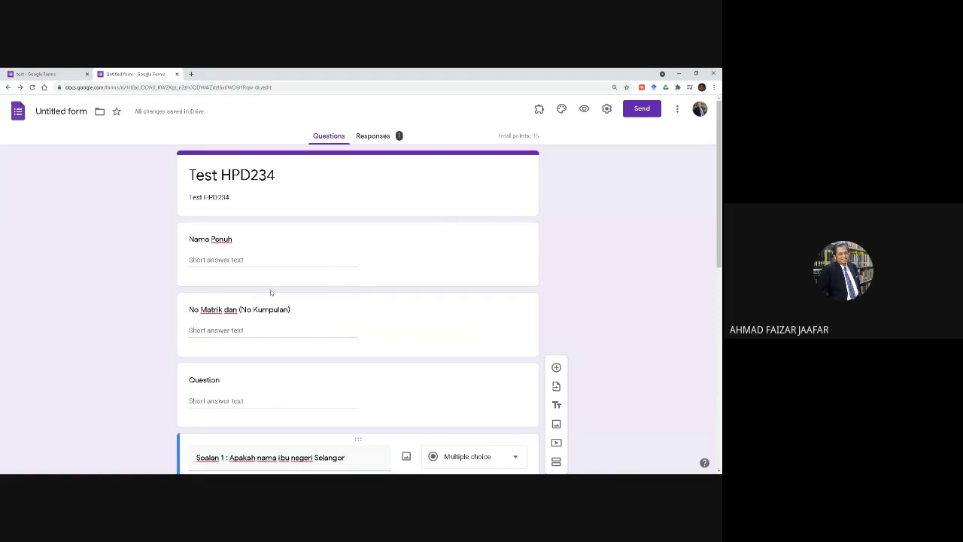
click(606, 109)
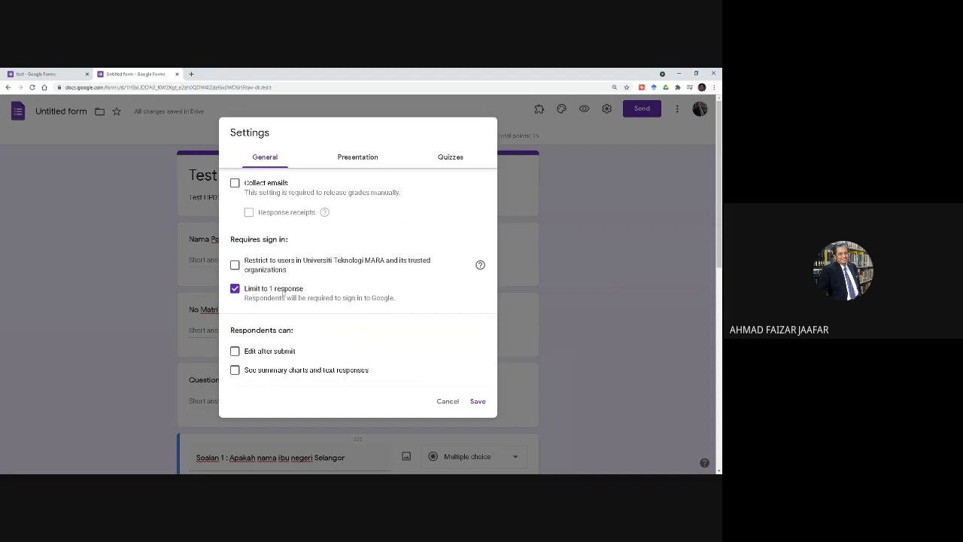
- Review the presentation and quiz settings, including question shuffling, grade release and what respondents can see, and close the settings
click(354, 160)
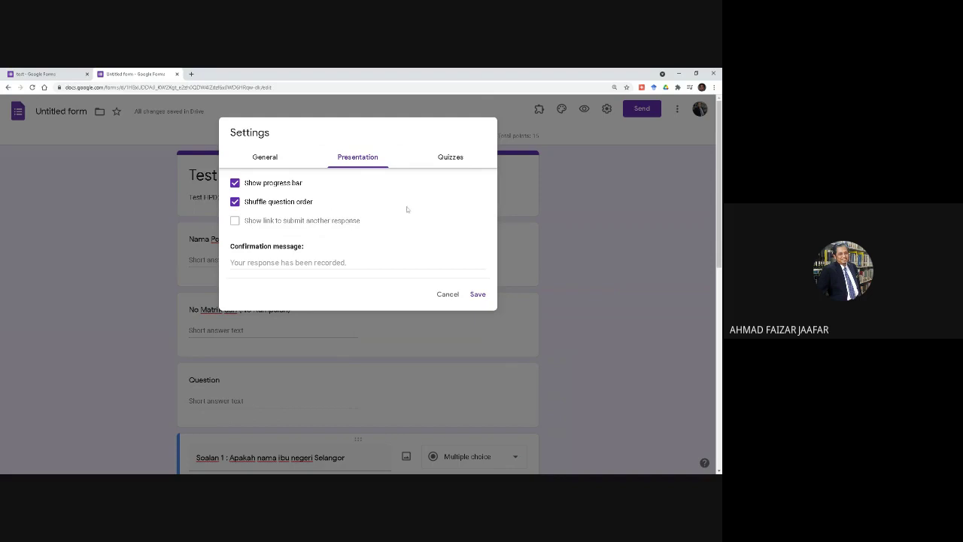
click(445, 160)
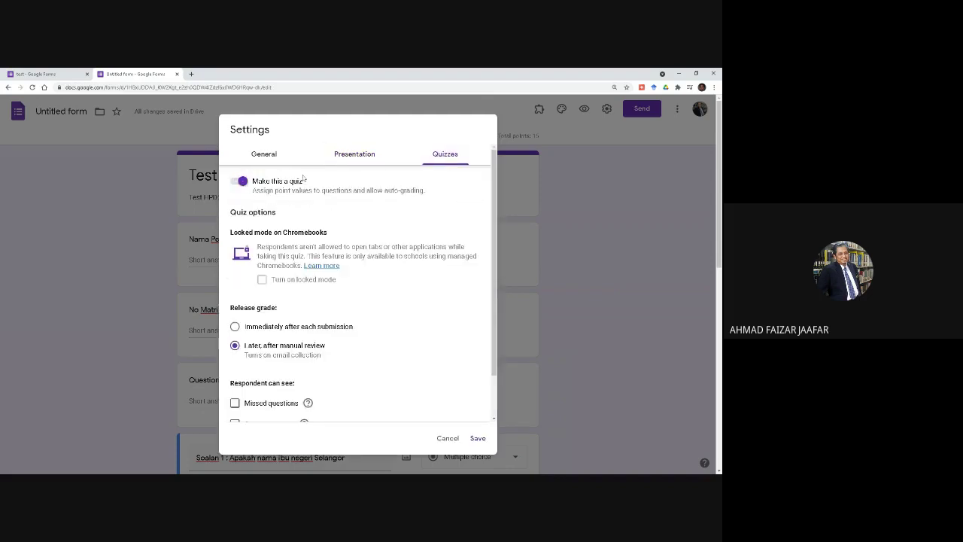
scroll(309, 184, down, 2)
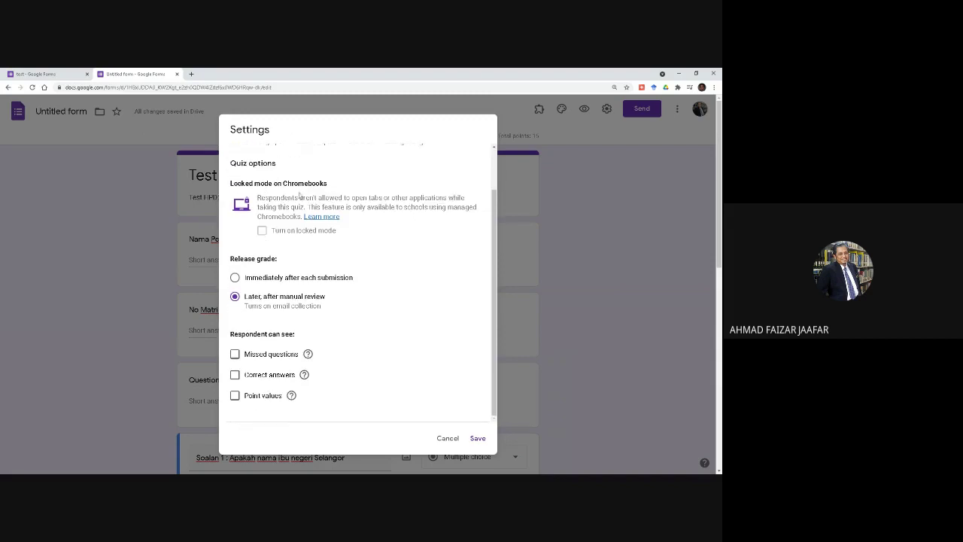
scroll(312, 226, up, 2)
scroll(301, 267, down, 2)
scroll(259, 406, down, 1)
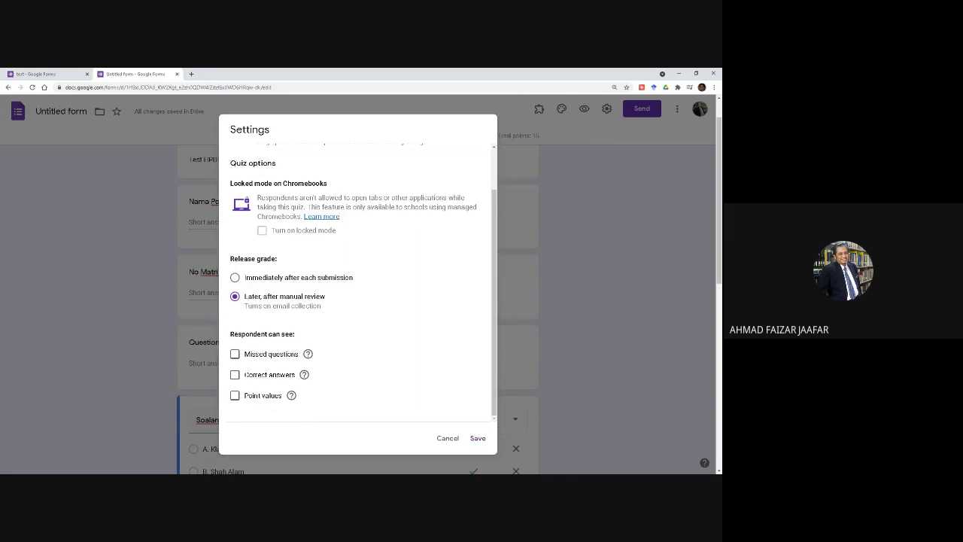
triple_click(293, 334)
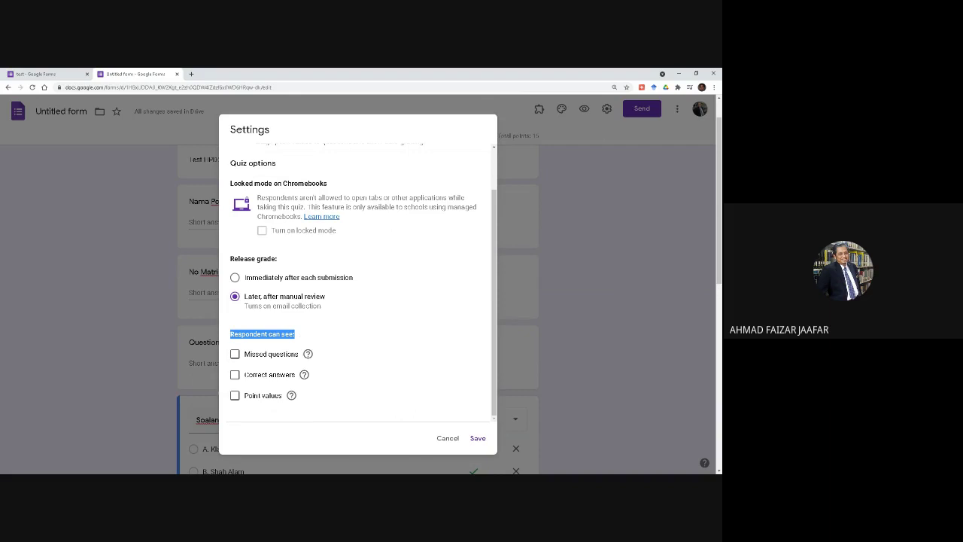
click(268, 378)
click(271, 377)
click(477, 437)
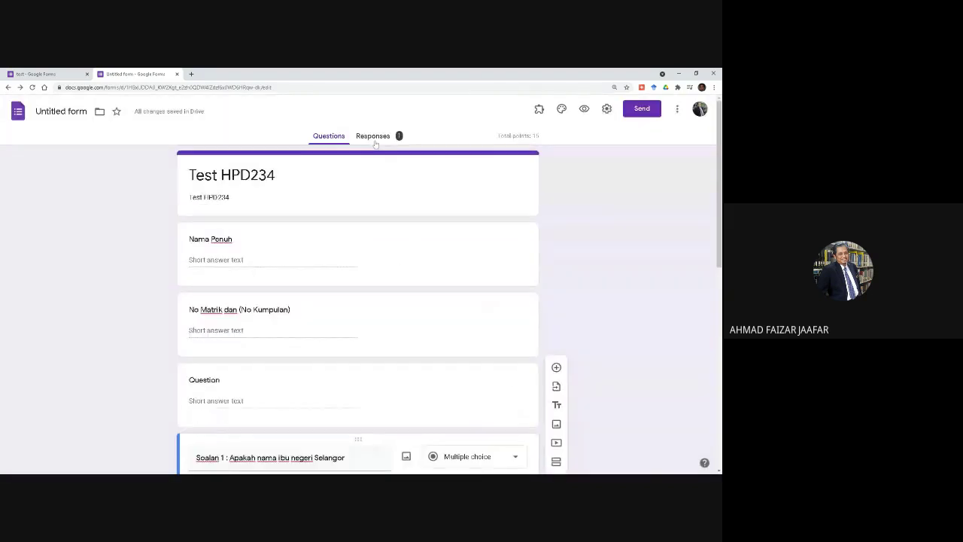
- Open the form's response summary, dismiss the per-question responses tip, and view the points distribution
click(373, 138)
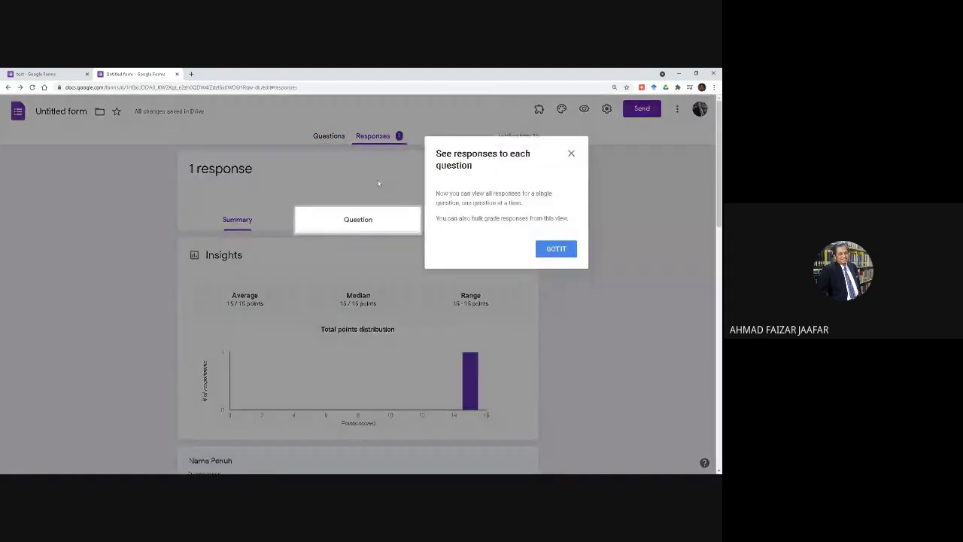
click(571, 154)
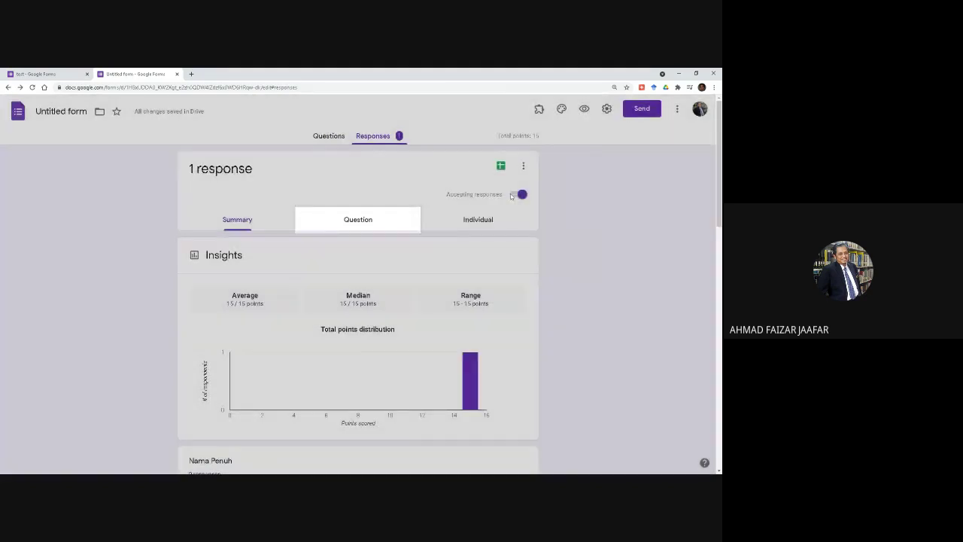
scroll(361, 236, down, 1)
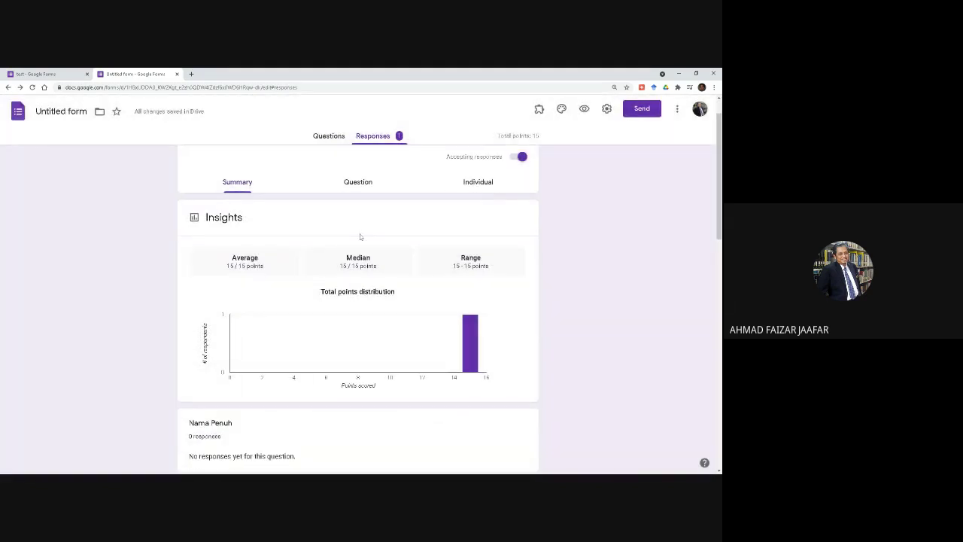
- Look over the response summary, shorten the form's share link and copy it for sending
scroll(311, 238, down, 4)
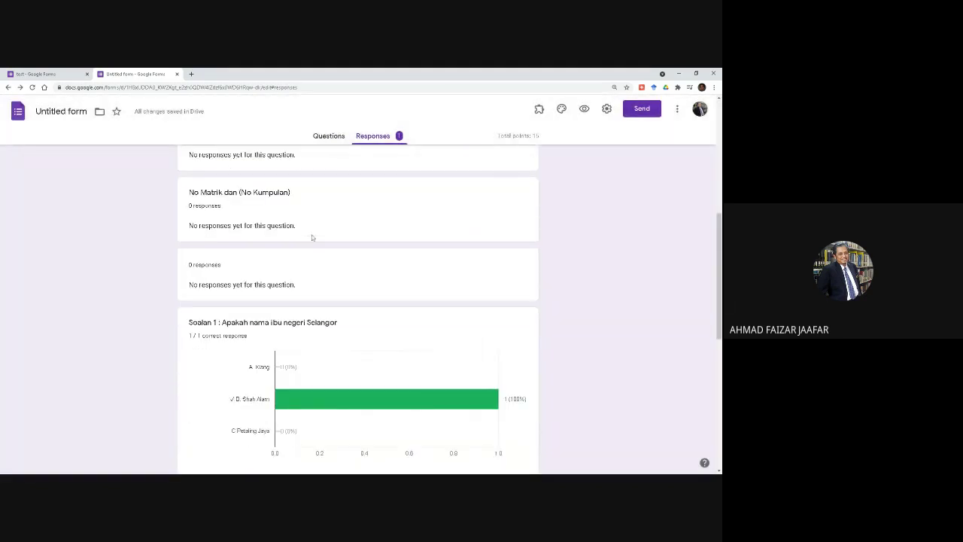
scroll(479, 230, up, 3)
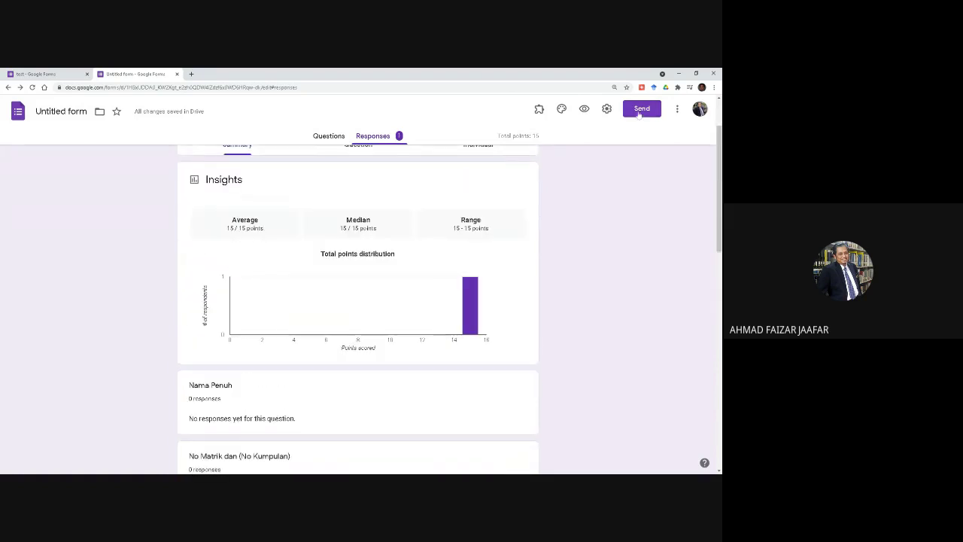
click(639, 113)
click(324, 185)
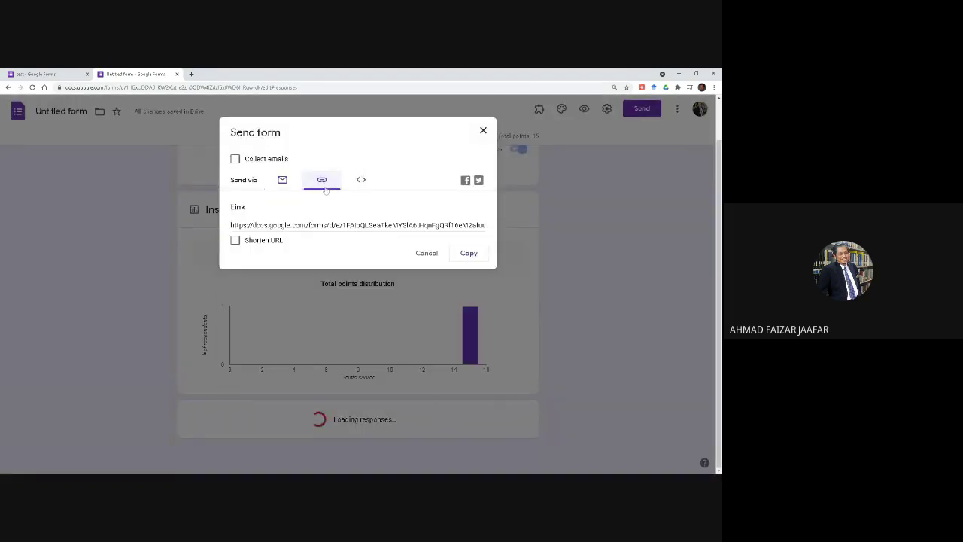
click(235, 240)
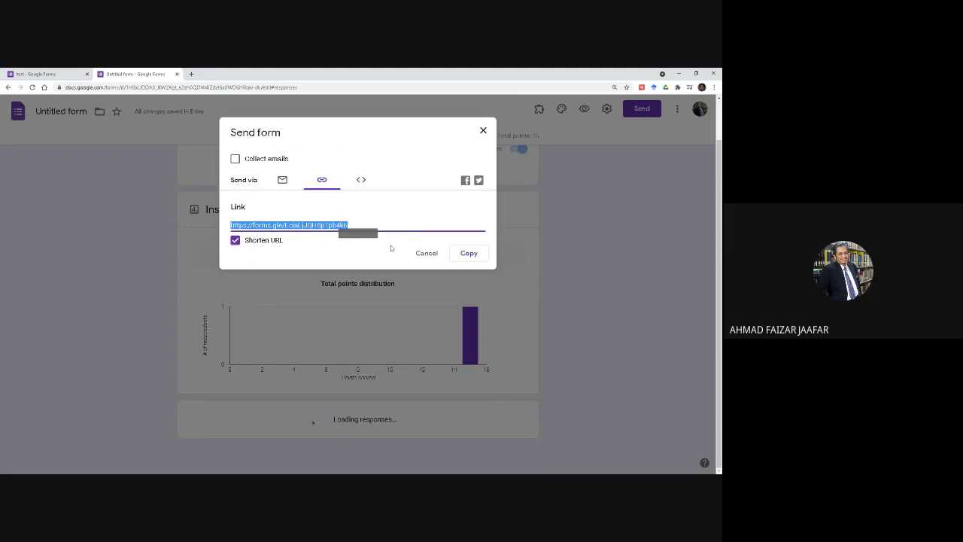
click(467, 253)
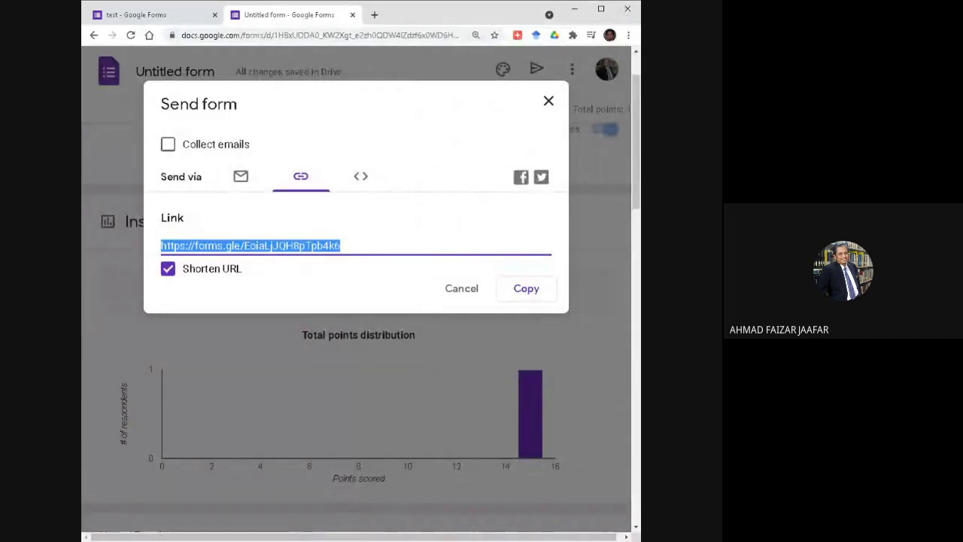
key(alt+Tab)
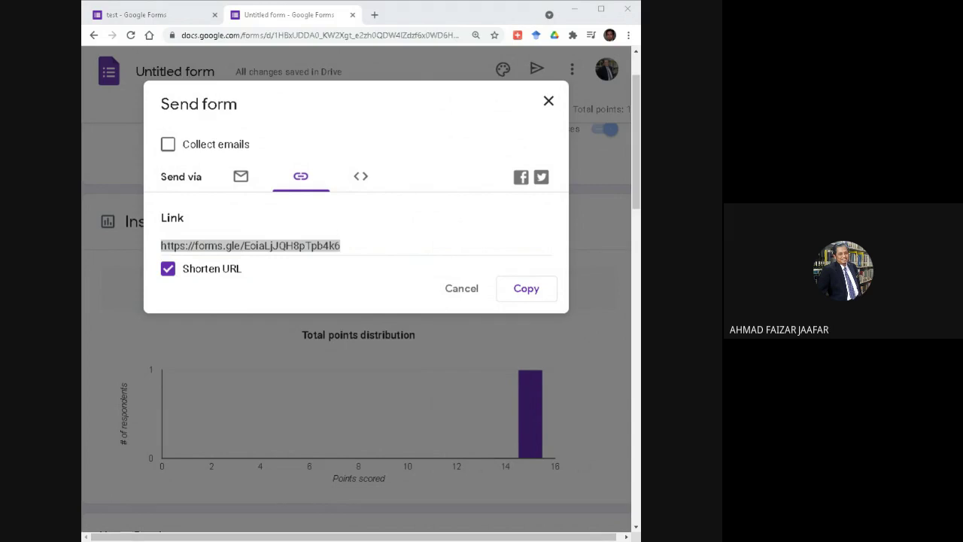
- Close the send dialog and review the form's question list, from the respondent detail fields to the Selangor question
scroll(556, 112, down, 1)
click(553, 109)
click(297, 113)
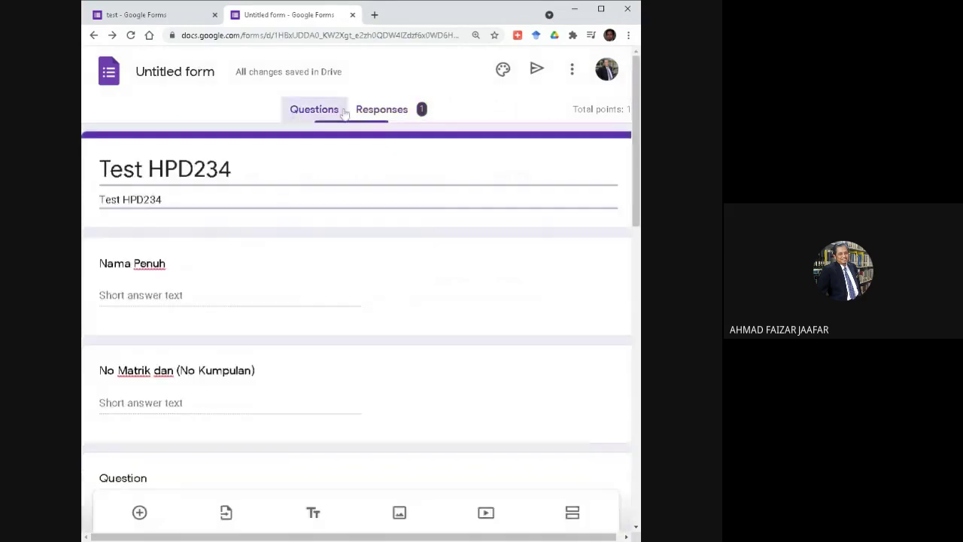
click(601, 9)
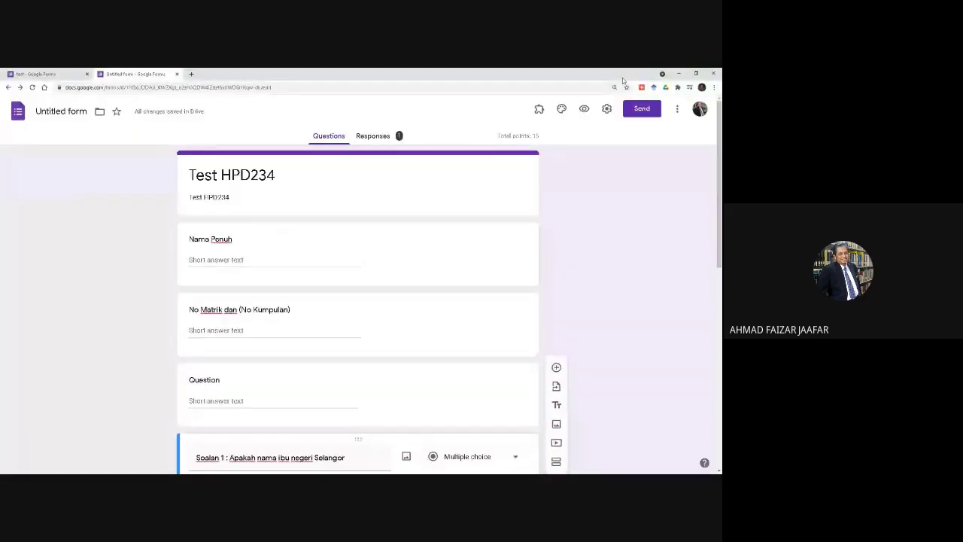
scroll(557, 174, down, 1)
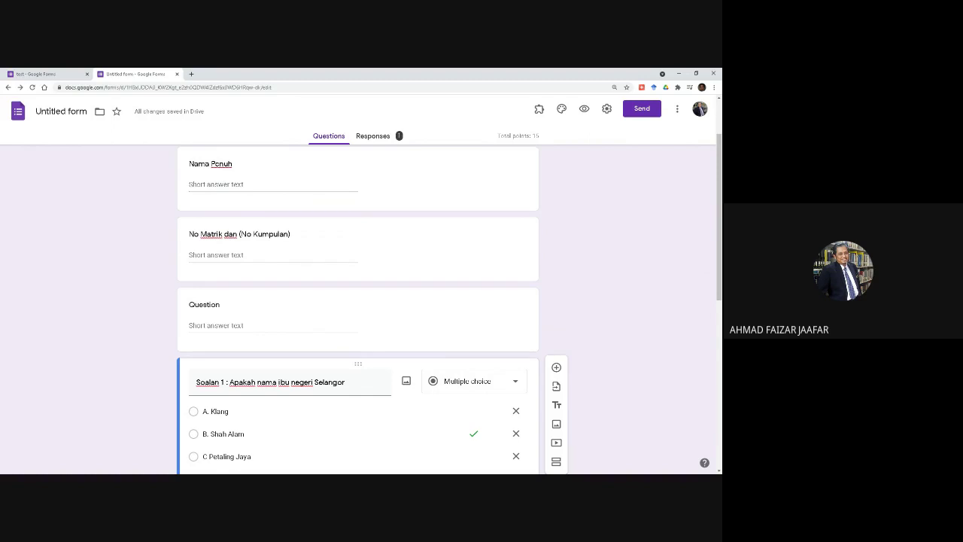
click(695, 73)
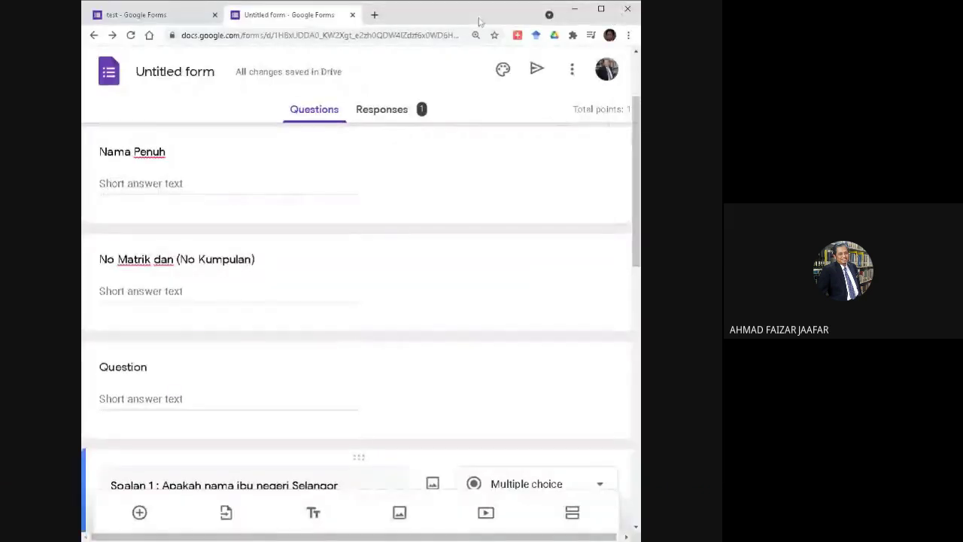
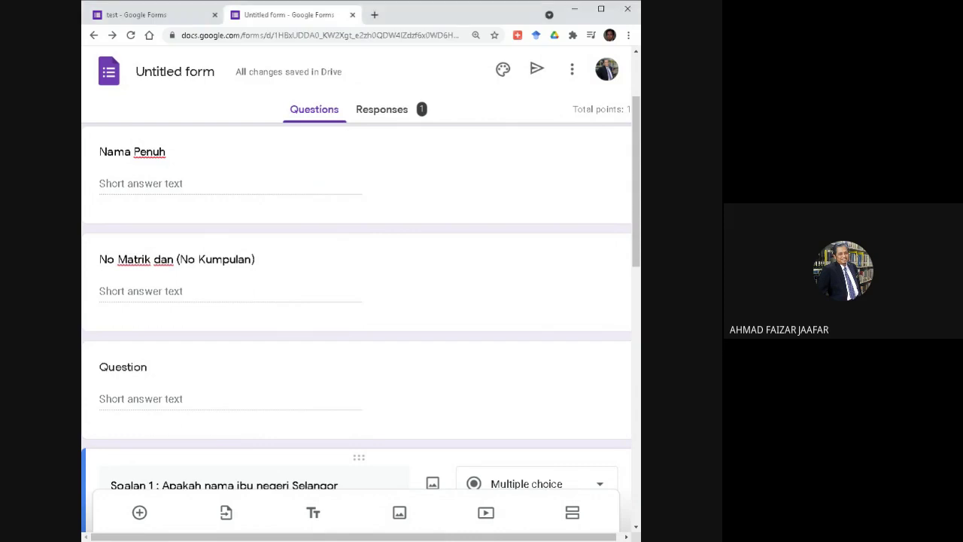
scroll(258, 183, up, 3)
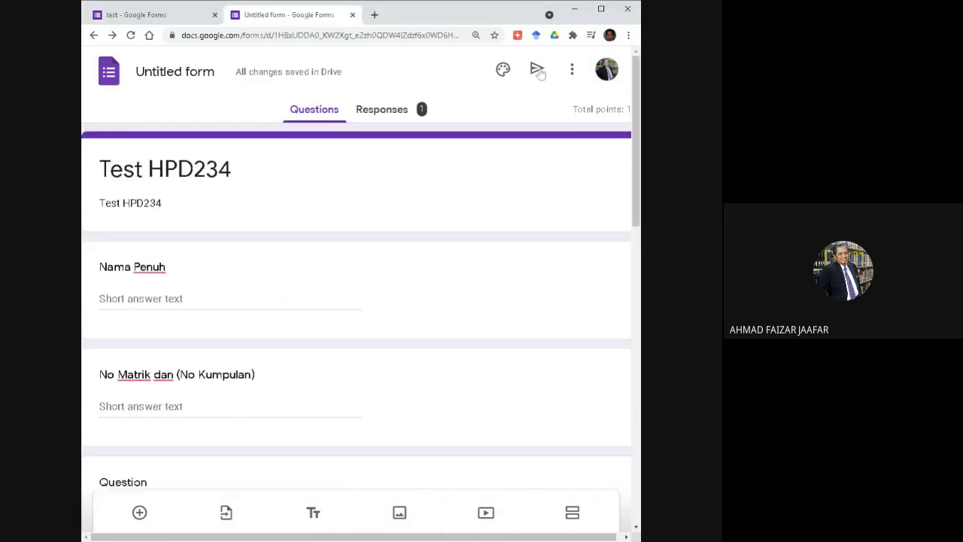
click(601, 8)
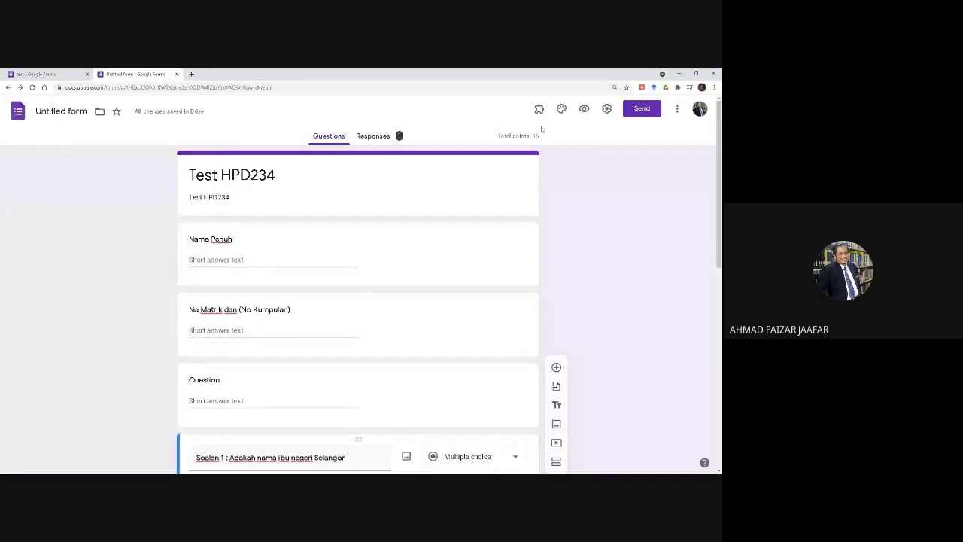
scroll(429, 251, down, 1)
scroll(429, 252, down, 2)
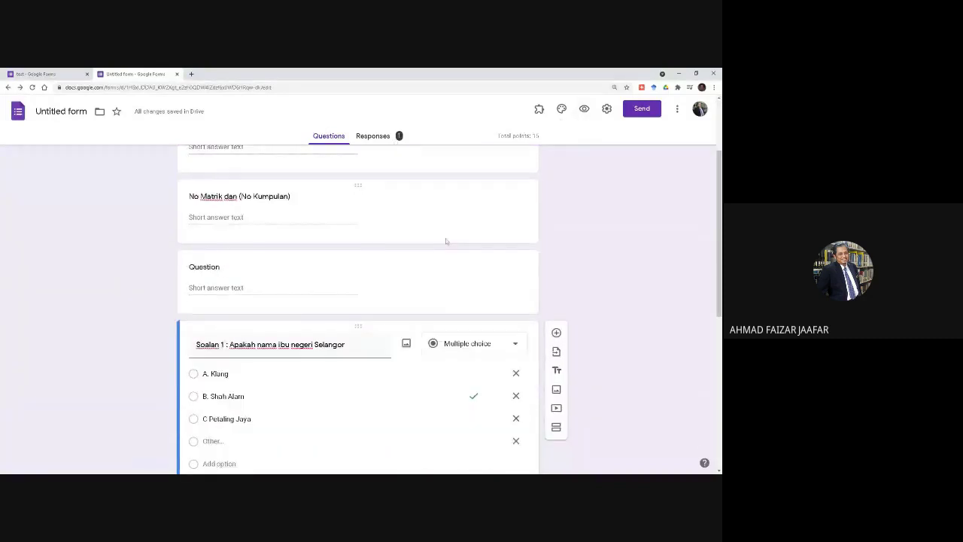
- Check the general settings and the help page on trusted organizations, and cancel the settings without saving
click(606, 110)
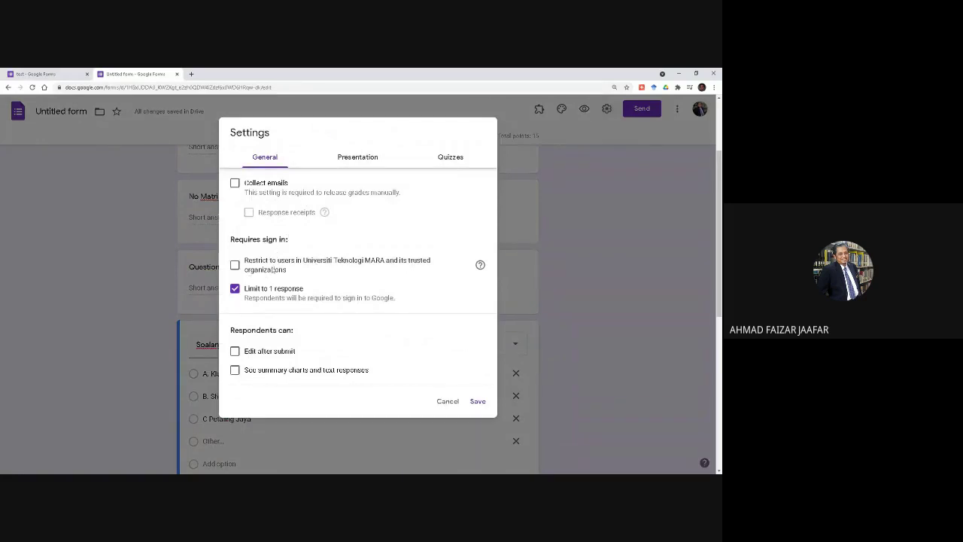
click(479, 265)
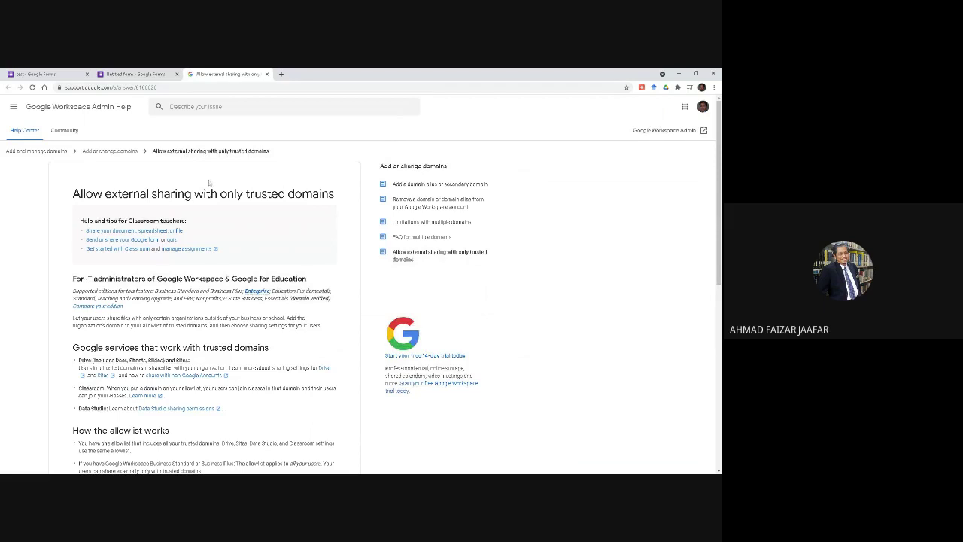
click(266, 74)
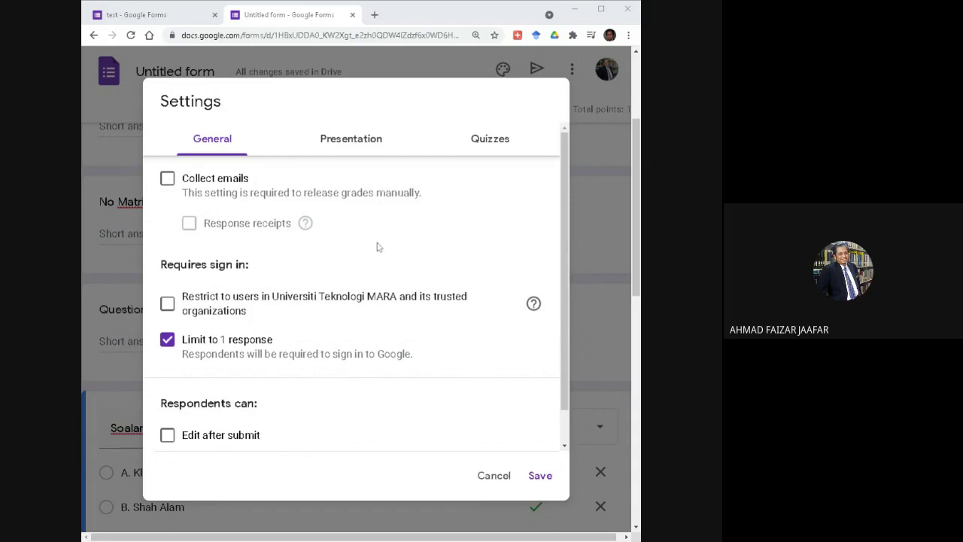
click(495, 476)
- Remove the number 1 from the Selangor question's title so it starts with "Soalan :"
scroll(303, 337, down, 3)
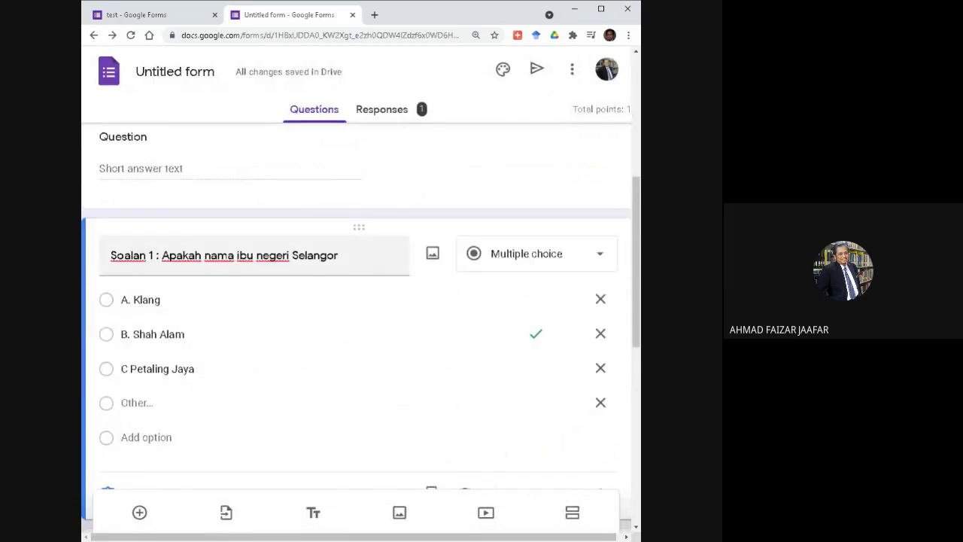
click(224, 255)
click(159, 254)
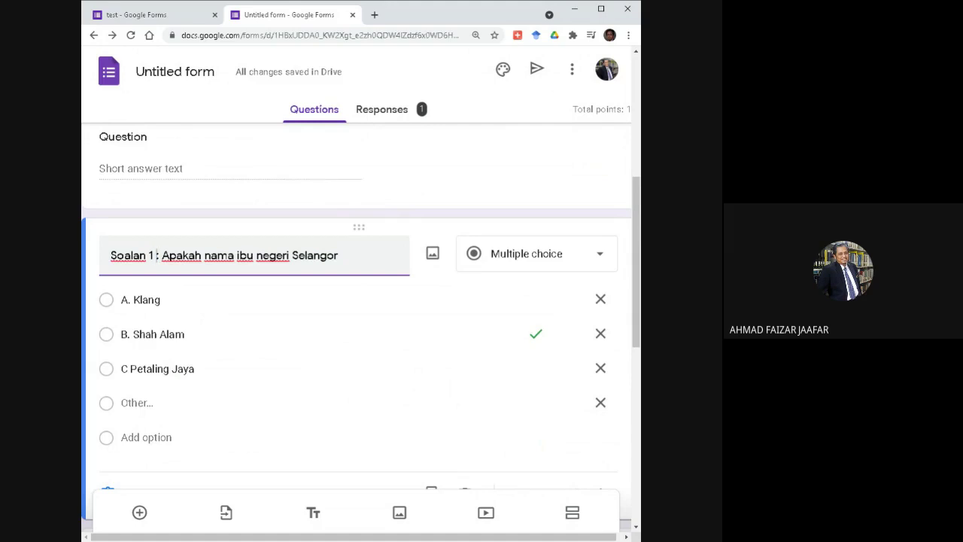
key(shift+Left)
key(BackSpace)
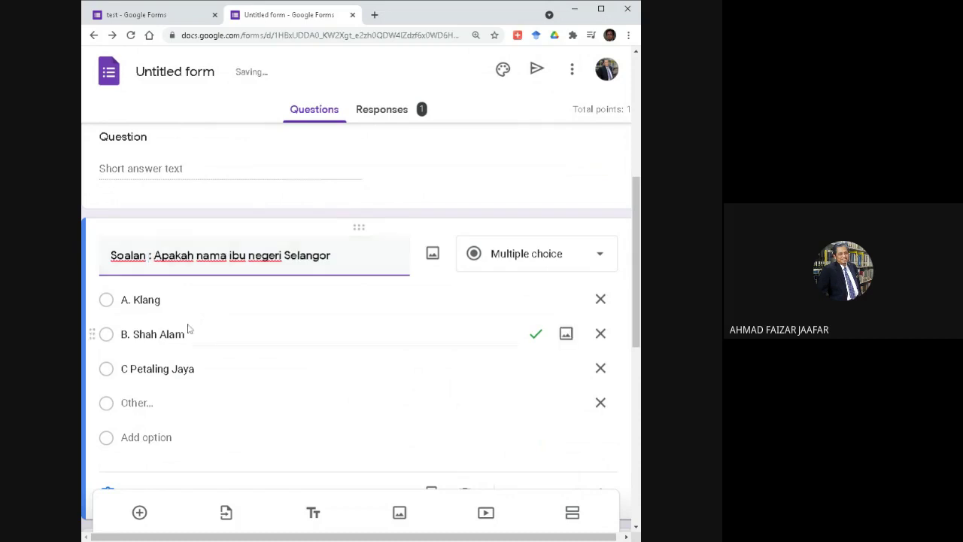
- Remove the number 2 from the Perak question's title so it starts with "Soalan :"
scroll(188, 327, down, 3)
click(205, 324)
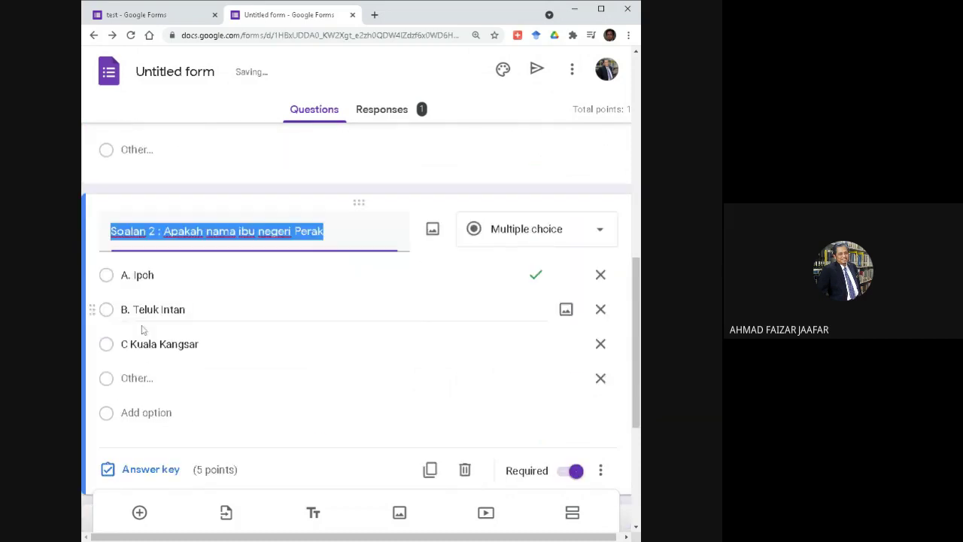
click(150, 231)
key(shift+Left)
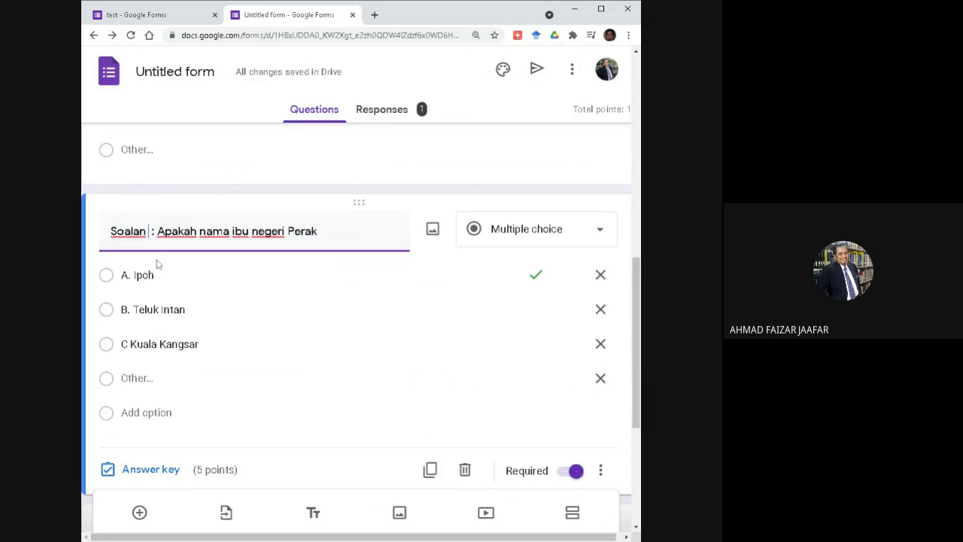
- Remove "3:" from the Kedah question's title so it carries no question number
scroll(157, 318, down, 3)
click(144, 360)
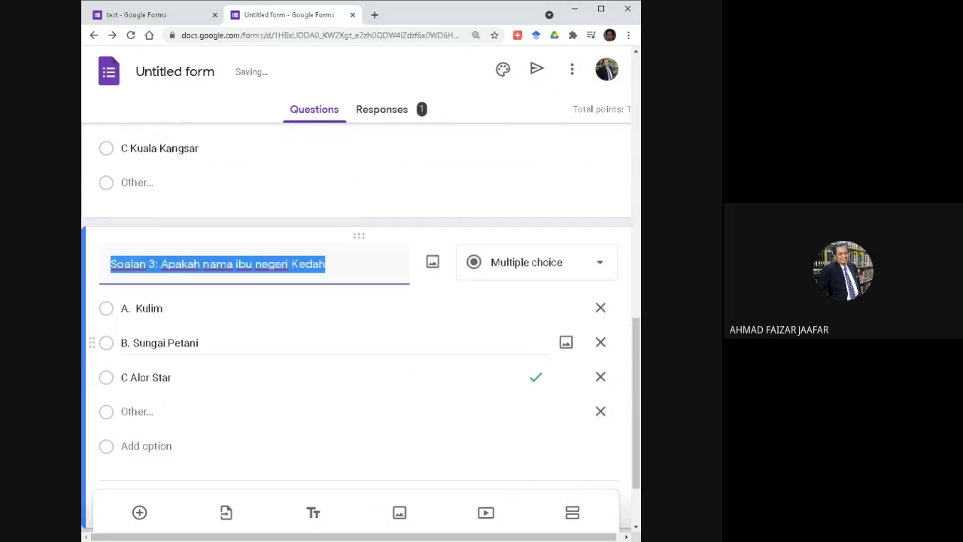
click(156, 263)
key(shift+Left)
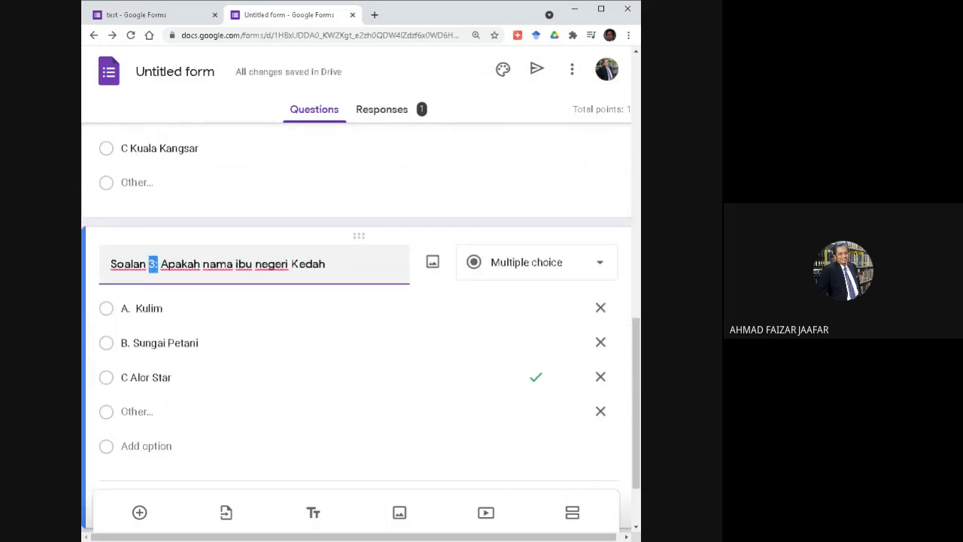
key(BackSpace)
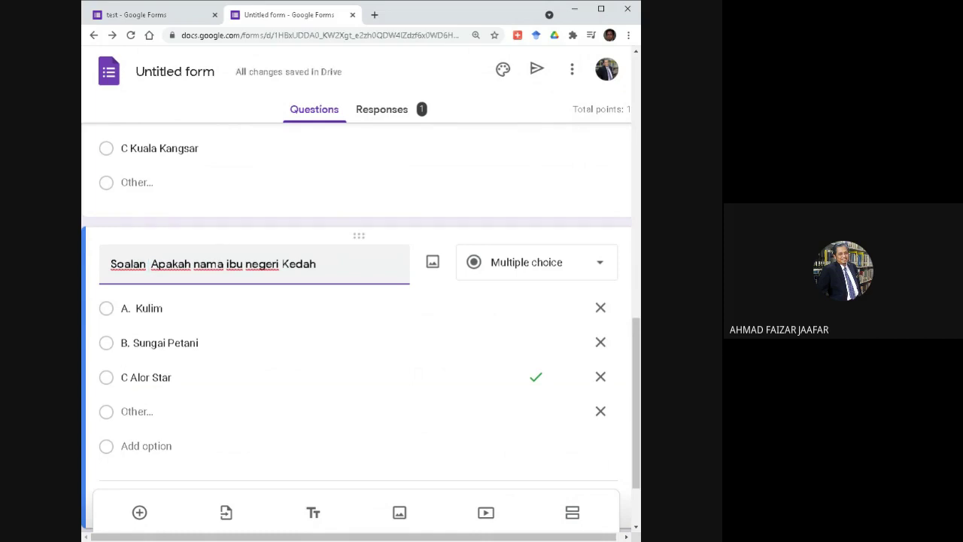
text(: Apakah nama ibu negeri Perak)
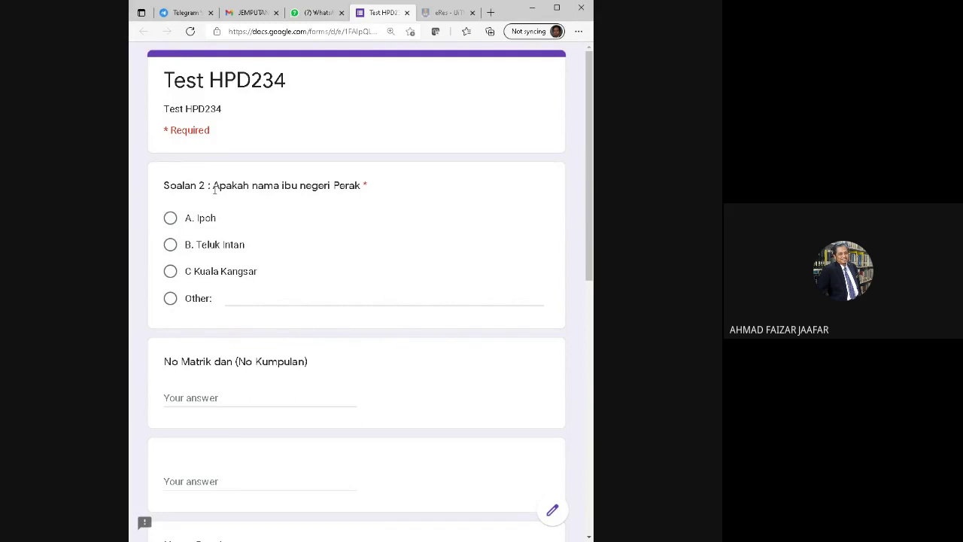
- In the respondent view in the other browser, fill in the matric number followed by the group number (3) in parentheses
click(192, 397)
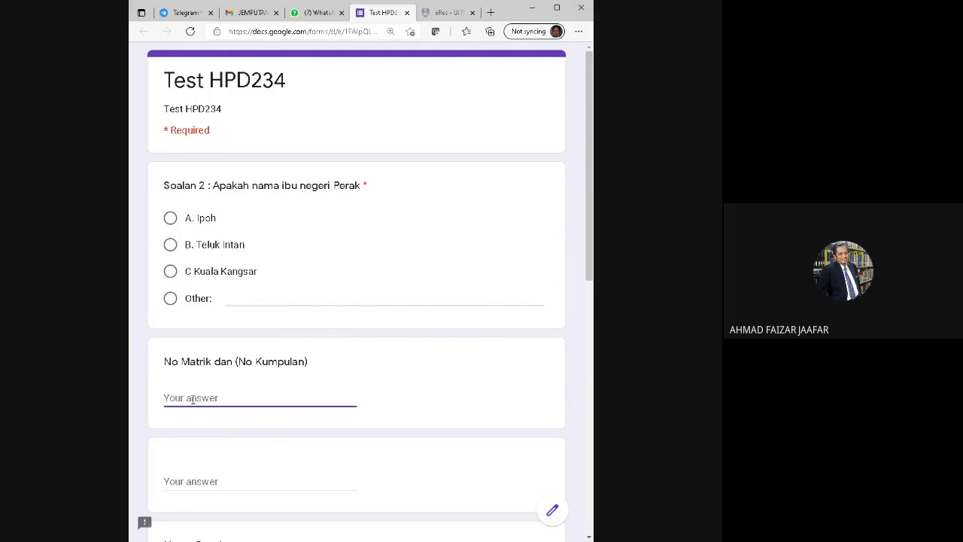
text(15)
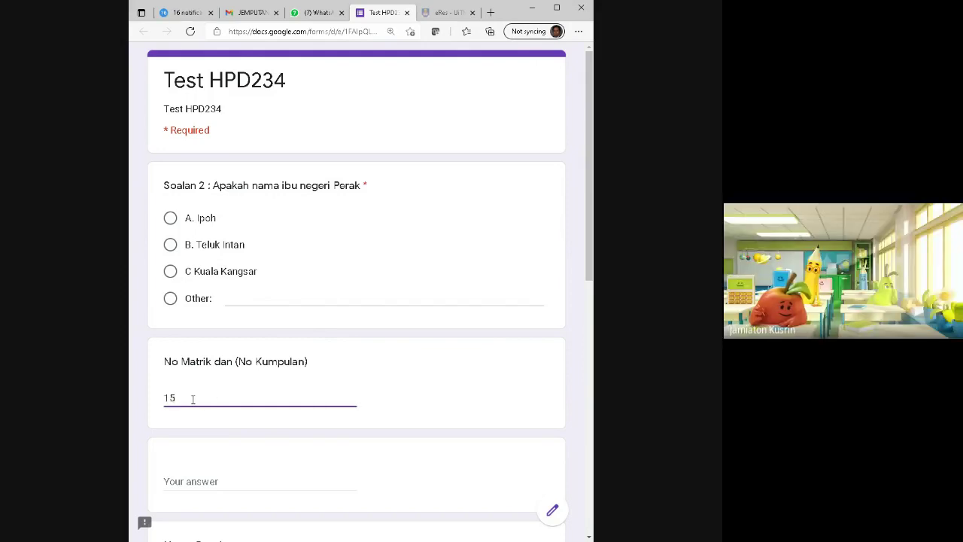
key(BackSpace)
key(BackSpace)
text(12)
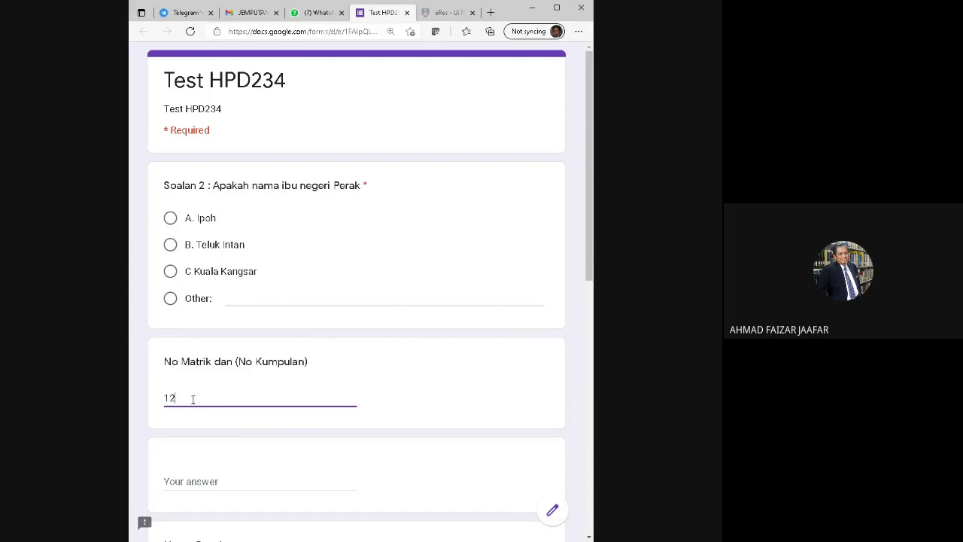
text(3456)
scroll(210, 338, down, 2)
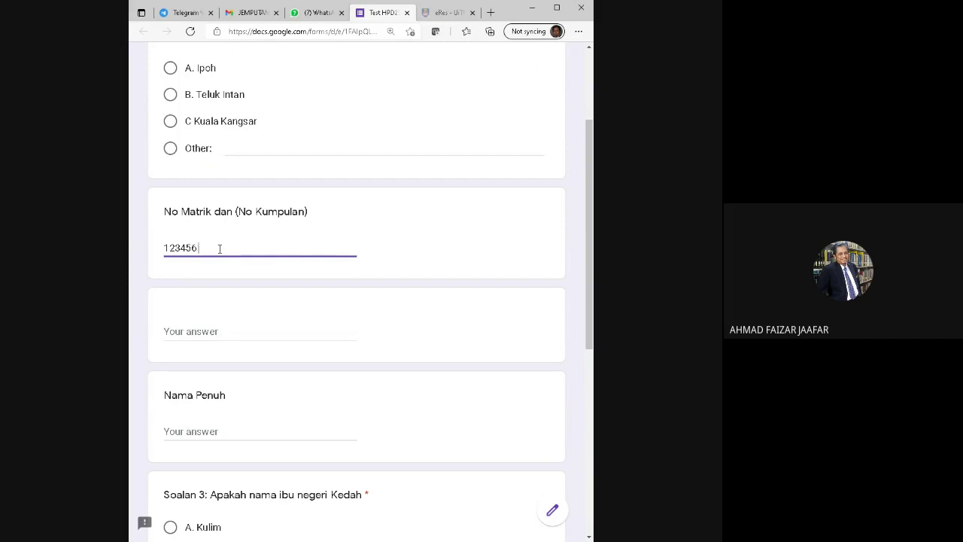
text(*)
key(BackSpace)
key(BackSpace)
text(()
text(3))
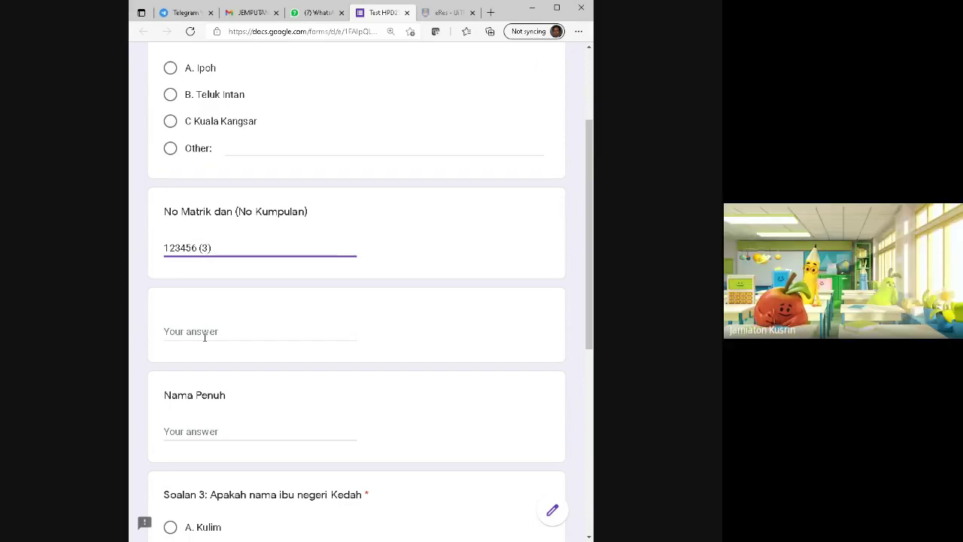
- Look over the order of the questions and detail fields in the respondent view and highlight the form title
scroll(204, 337, down, 1)
scroll(203, 337, down, 1)
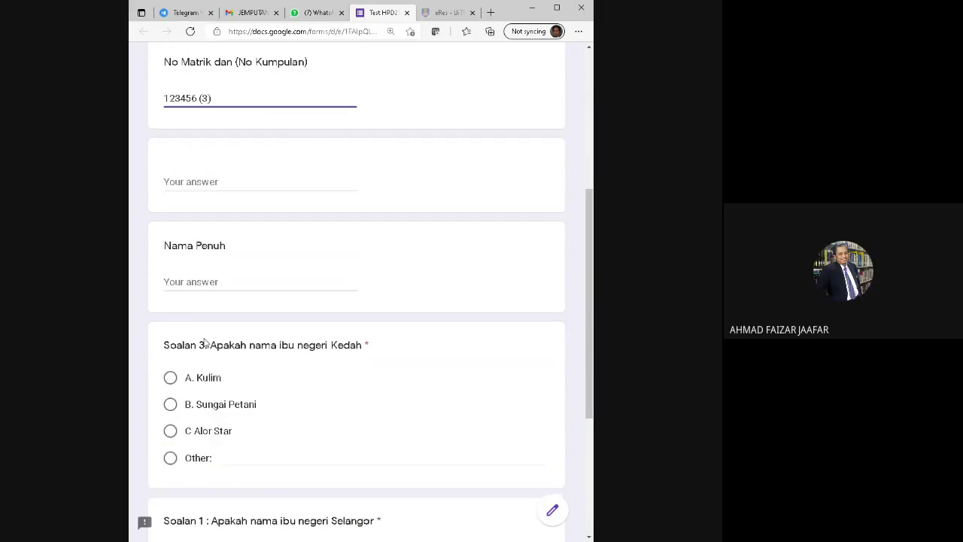
scroll(204, 340, up, 1)
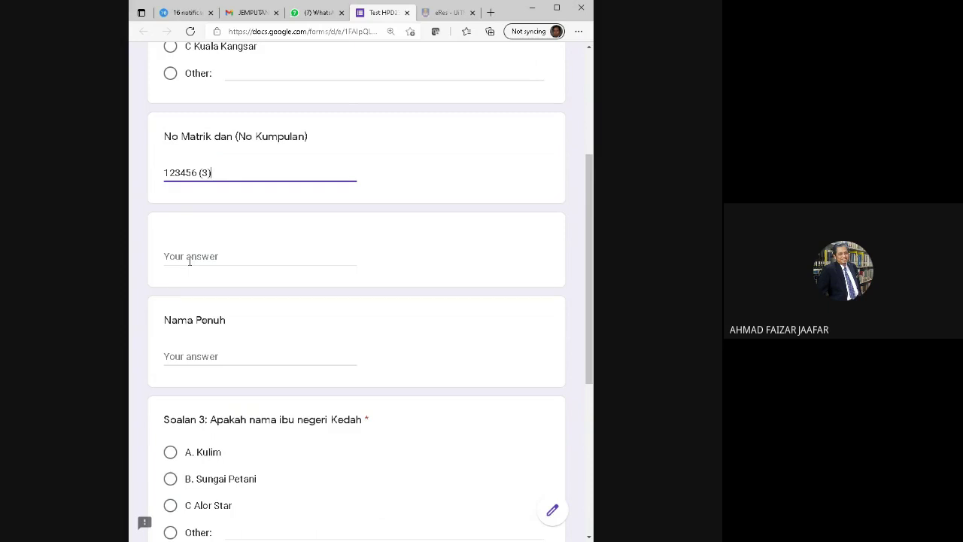
scroll(247, 188, up, 3)
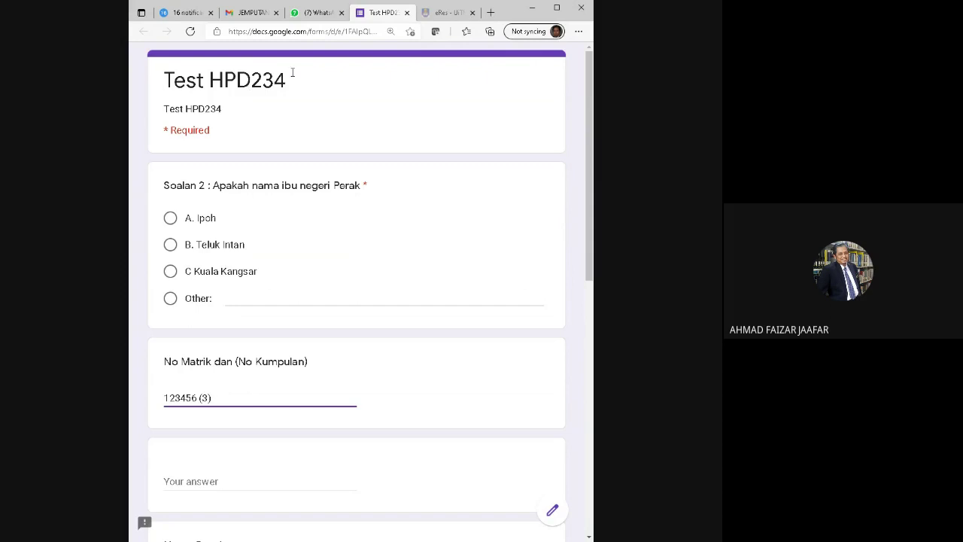
drag(174, 79, 290, 80)
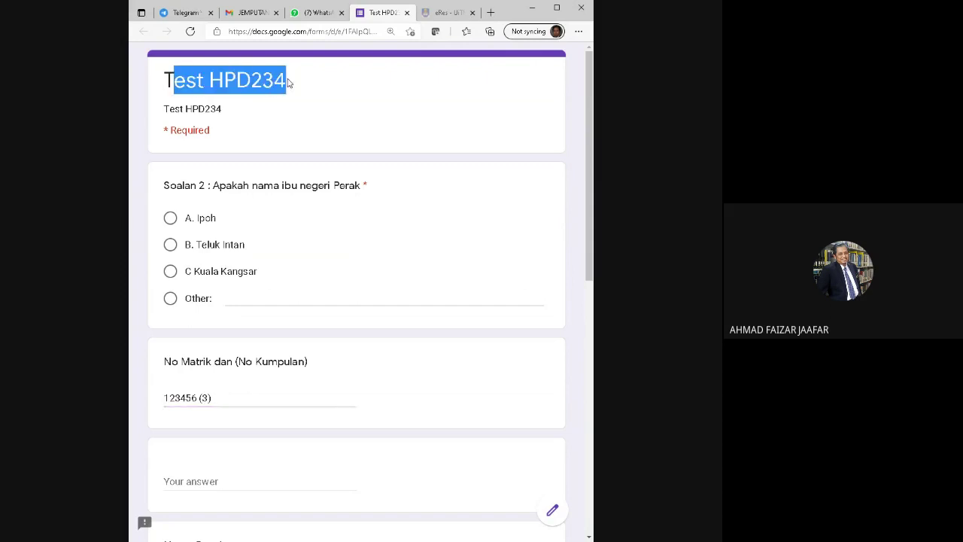
- Examine how the matric number, blank and full name fields are placed among the state capital questions in the respondent view
click(340, 82)
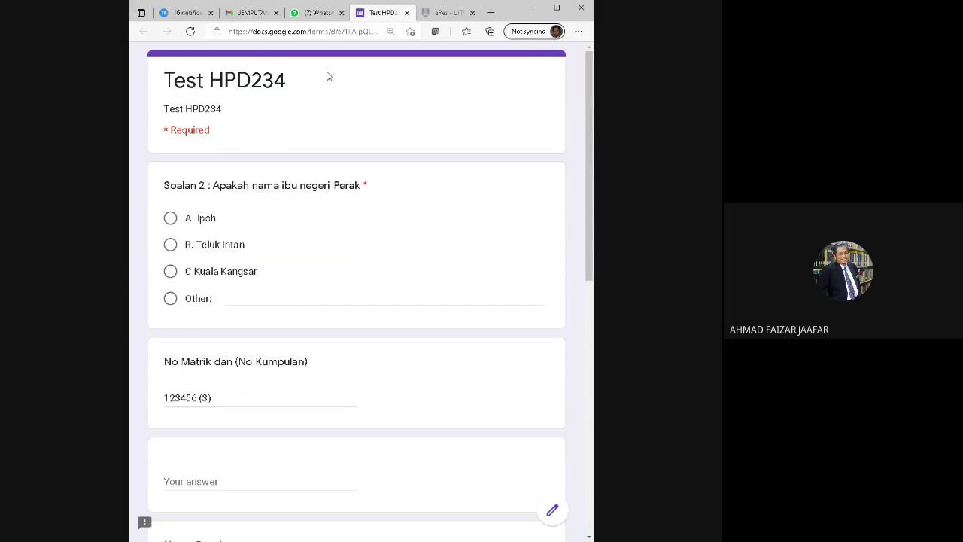
scroll(256, 142, down, 3)
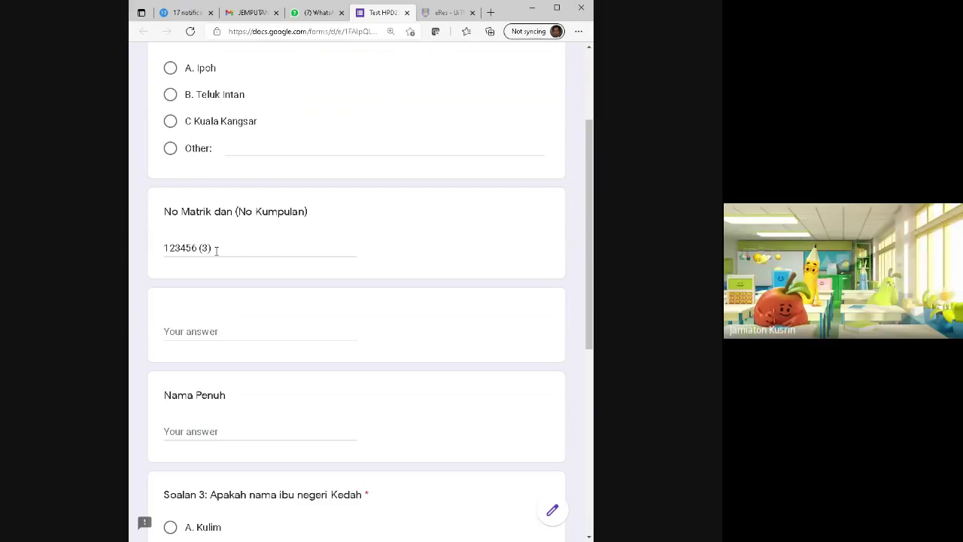
scroll(215, 251, up, 1)
scroll(216, 252, up, 1)
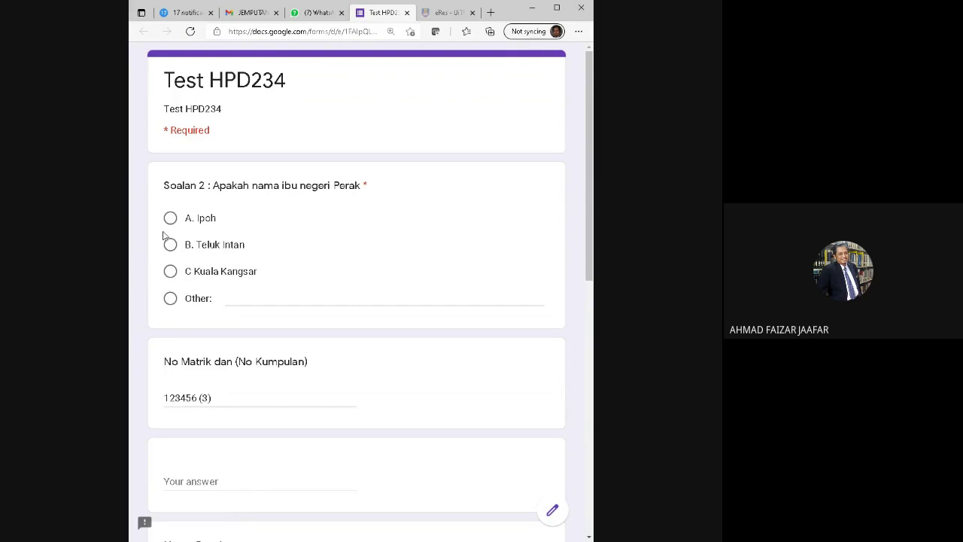
scroll(256, 260, down, 4)
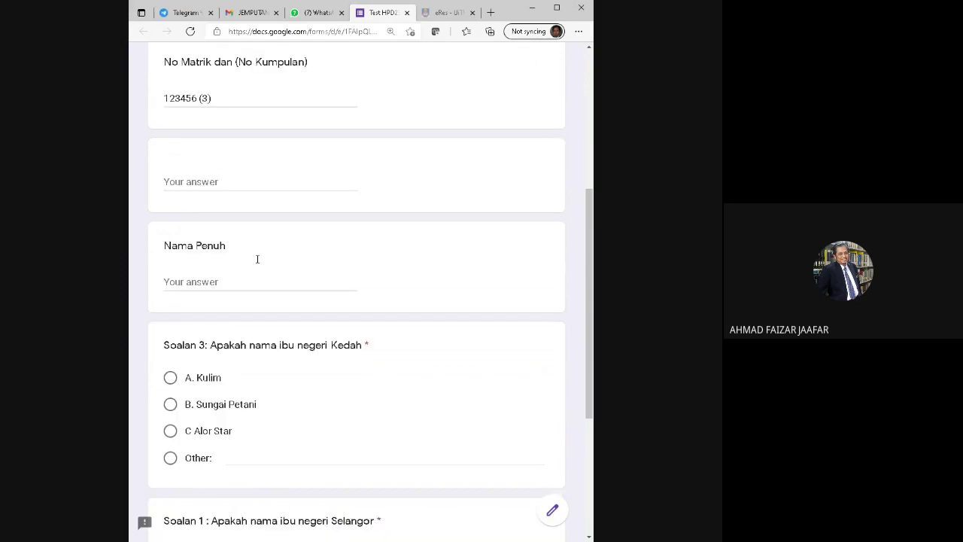
scroll(257, 260, up, 3)
scroll(256, 262, up, 1)
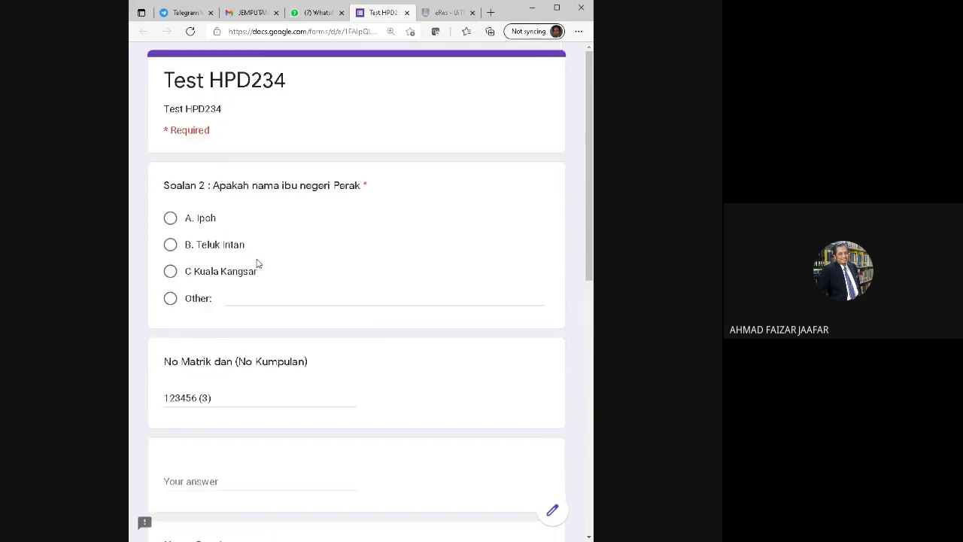
scroll(257, 263, down, 1)
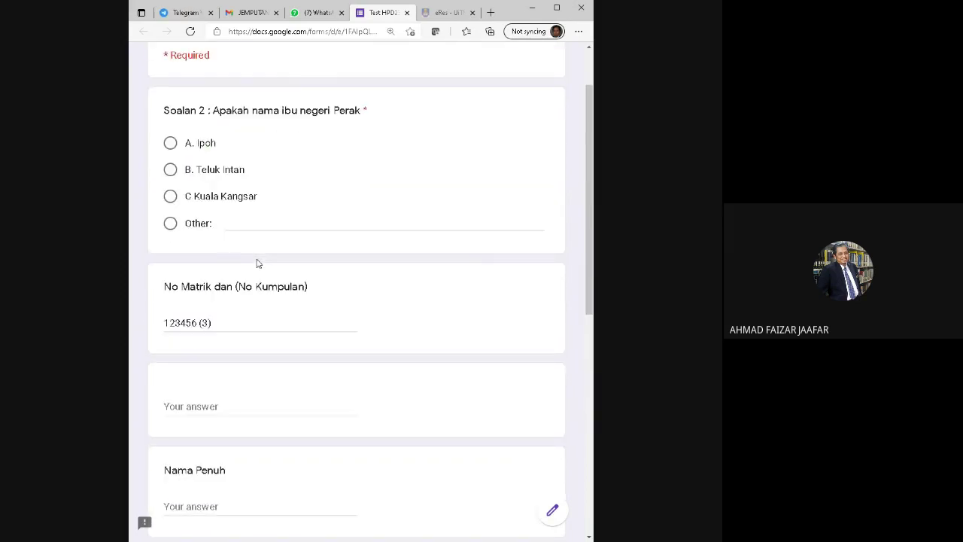
scroll(256, 262, up, 1)
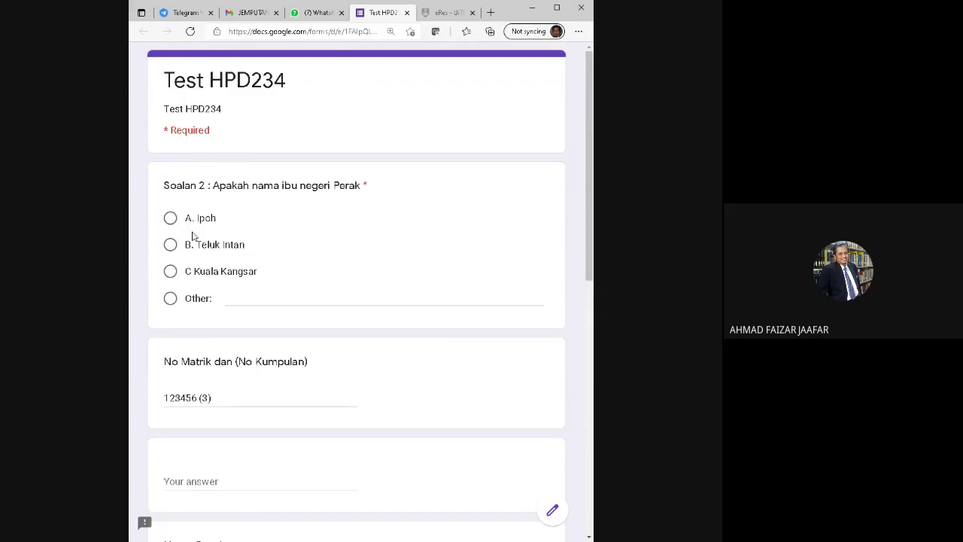
- Choose "A. Ipoh" as the answer to the Perak question and look over the fields below it
click(170, 218)
scroll(281, 240, down, 3)
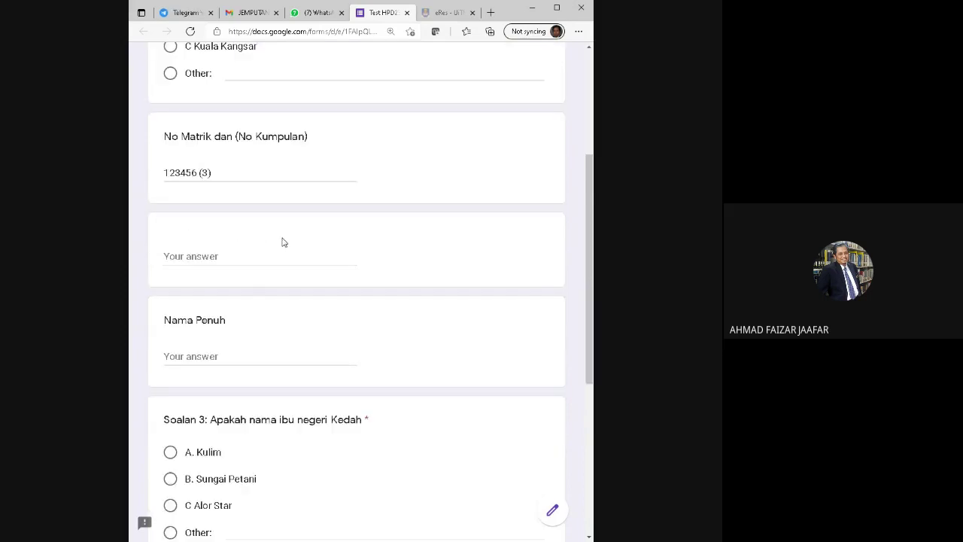
scroll(207, 253, up, 2)
scroll(208, 253, up, 1)
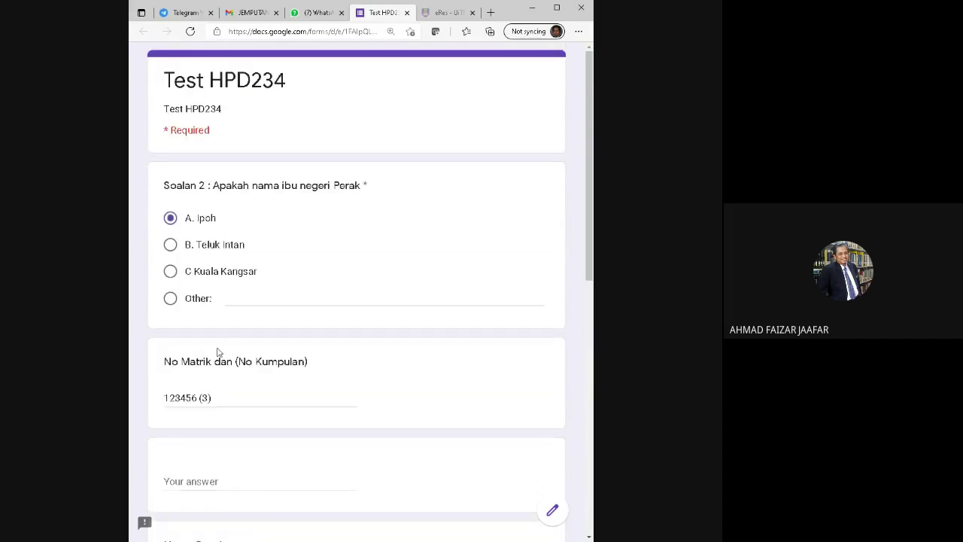
scroll(219, 354, down, 1)
scroll(206, 312, down, 1)
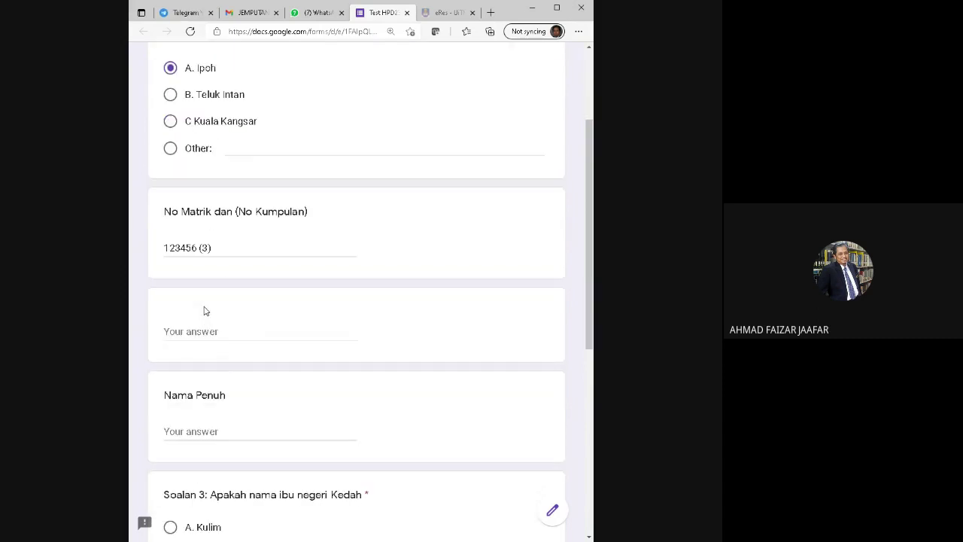
scroll(205, 309, up, 2)
scroll(204, 303, down, 2)
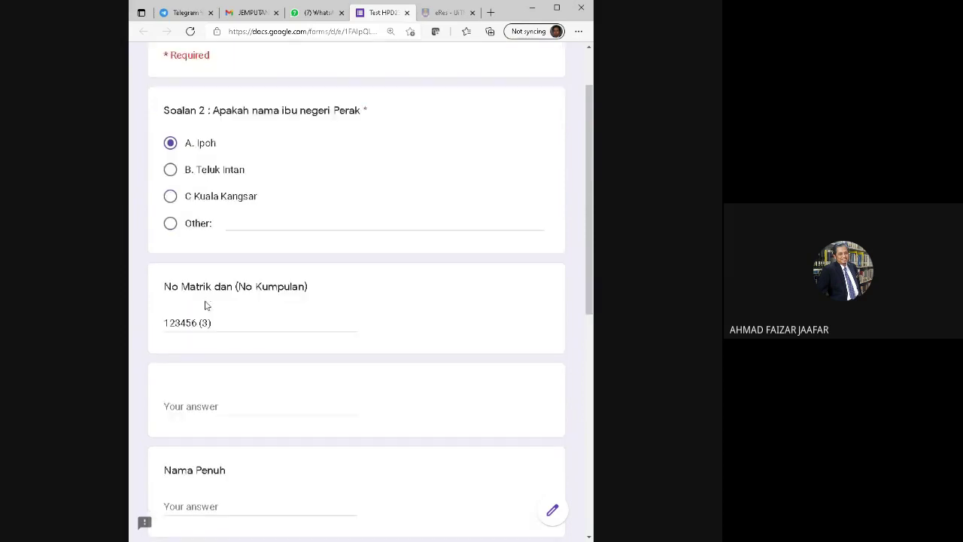
scroll(205, 305, up, 2)
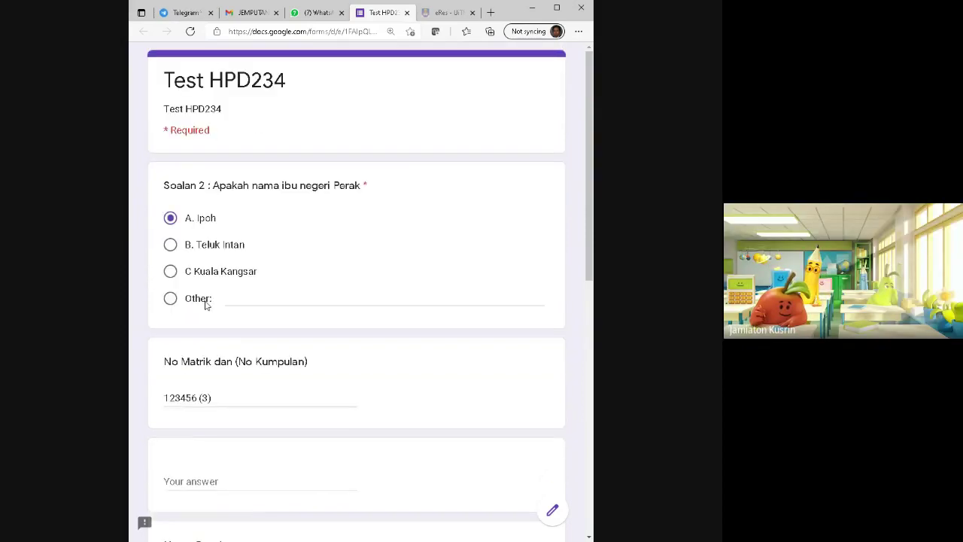
- Fill in the respondent's name with a capital initial in the Nama Penuh field, leaving the untitled field empty
scroll(204, 304, down, 2)
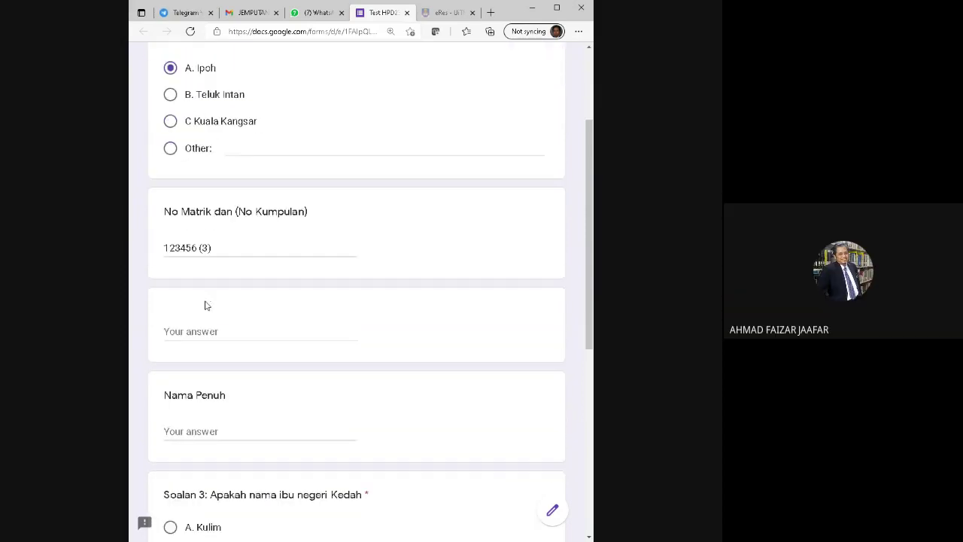
click(204, 331)
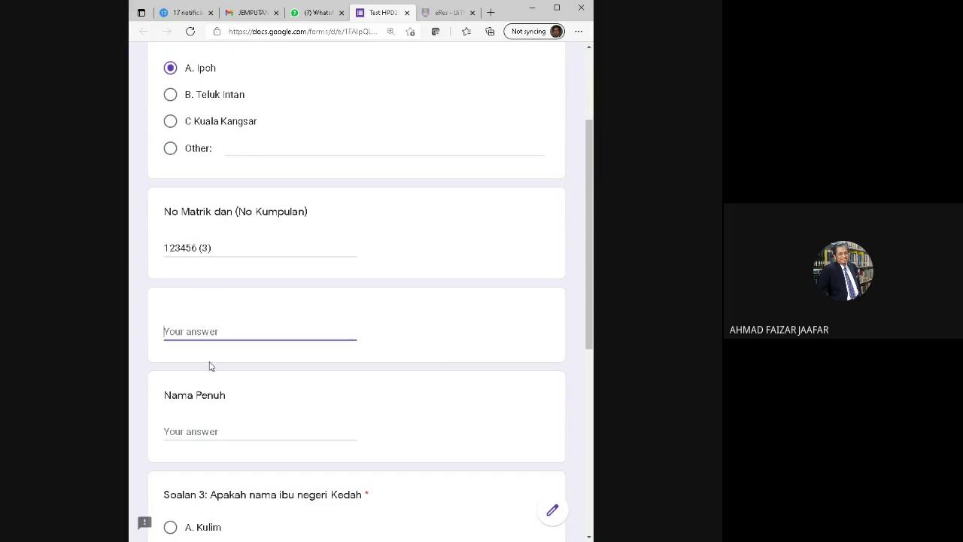
click(211, 430)
text(faiz)
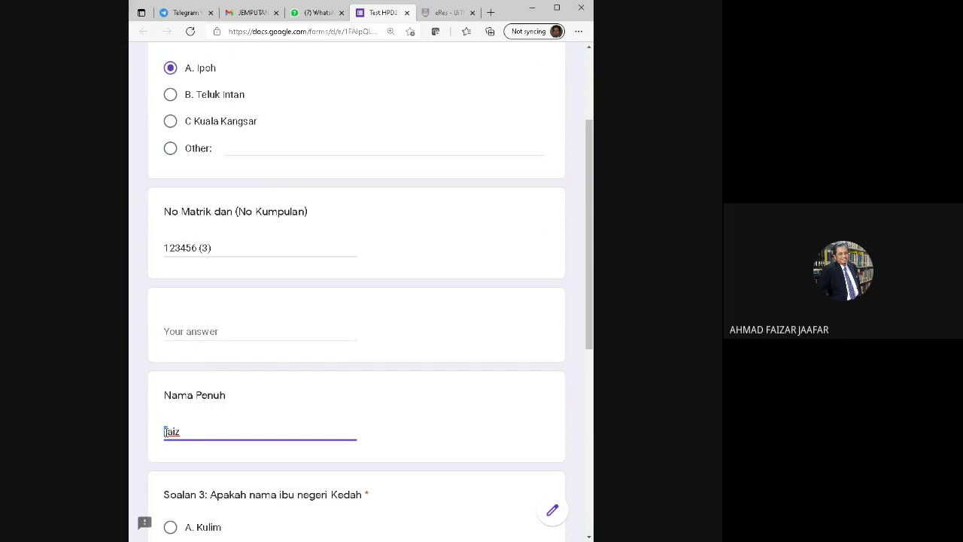
text(F)
- Answer the Kedah question with "A. Kulim" and the Selangor question with "B. Shah Alam", and submit the form
scroll(233, 326, down, 3)
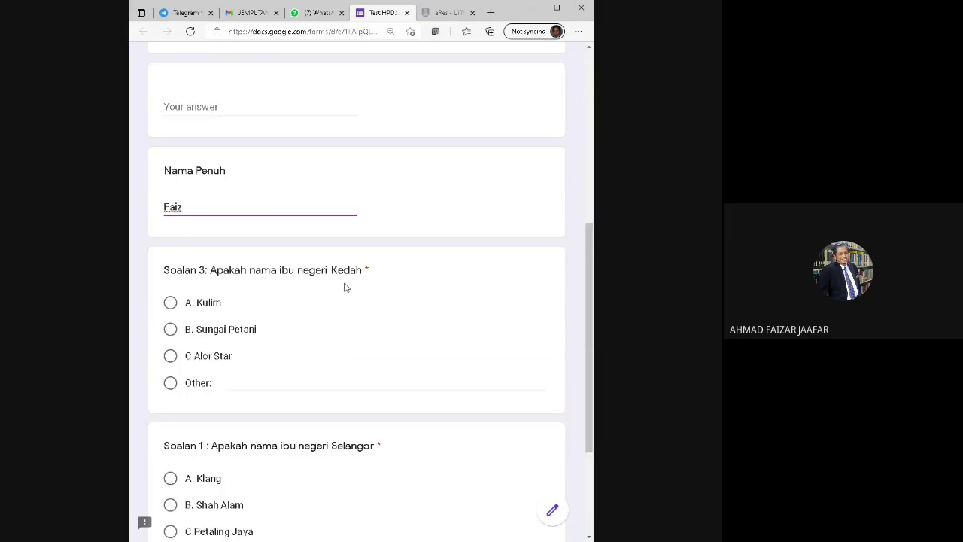
click(170, 302)
scroll(293, 304, down, 1)
scroll(293, 304, down, 2)
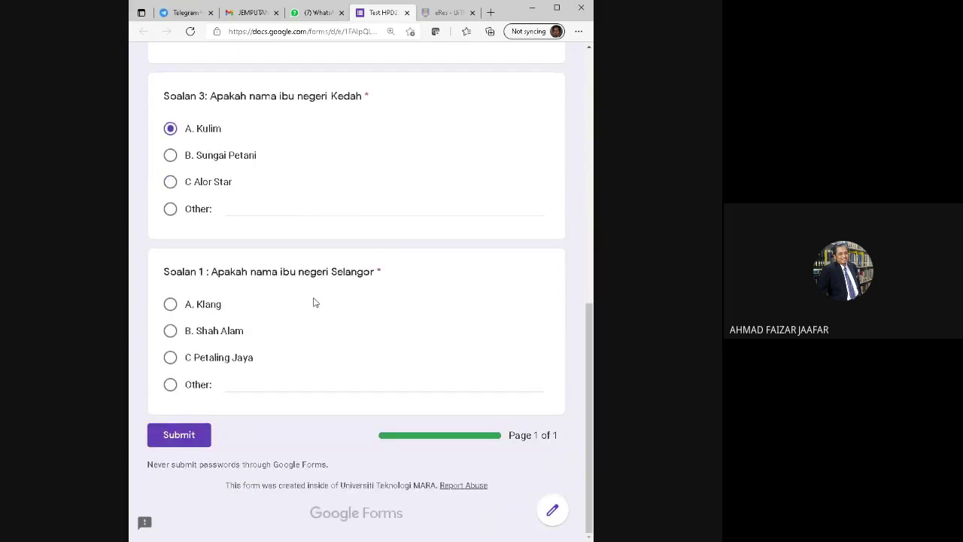
click(173, 333)
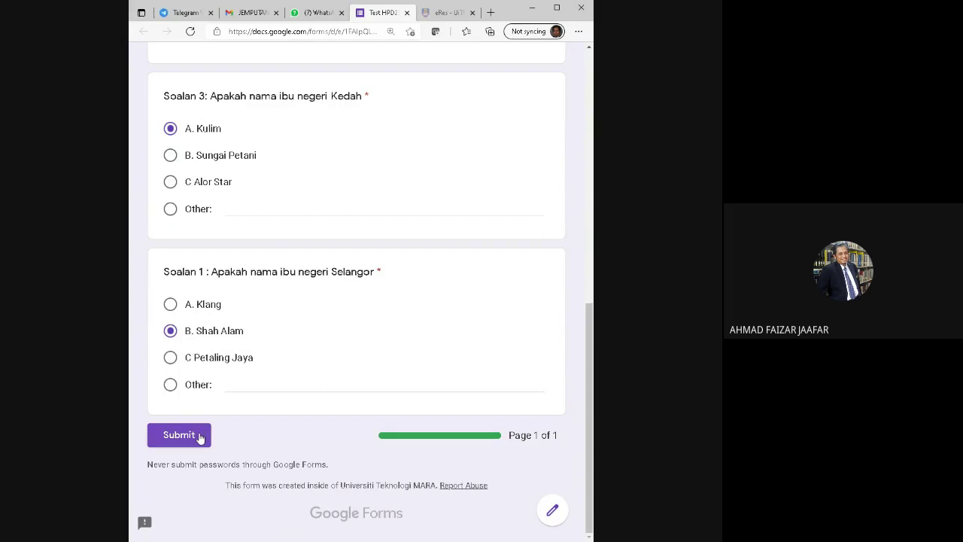
click(201, 436)
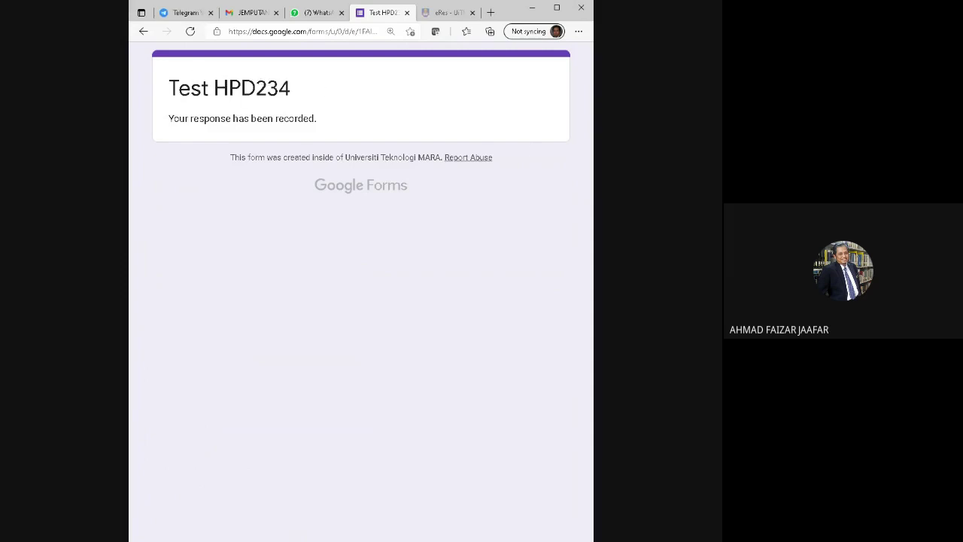
- Switch back to the form editor in the other browser and open the summary of the form's responses
click(556, 8)
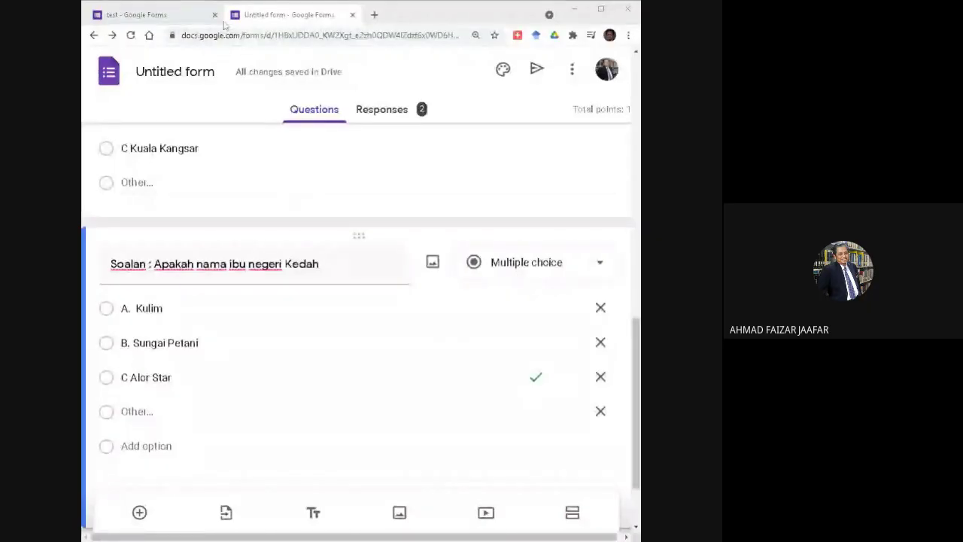
click(446, 24)
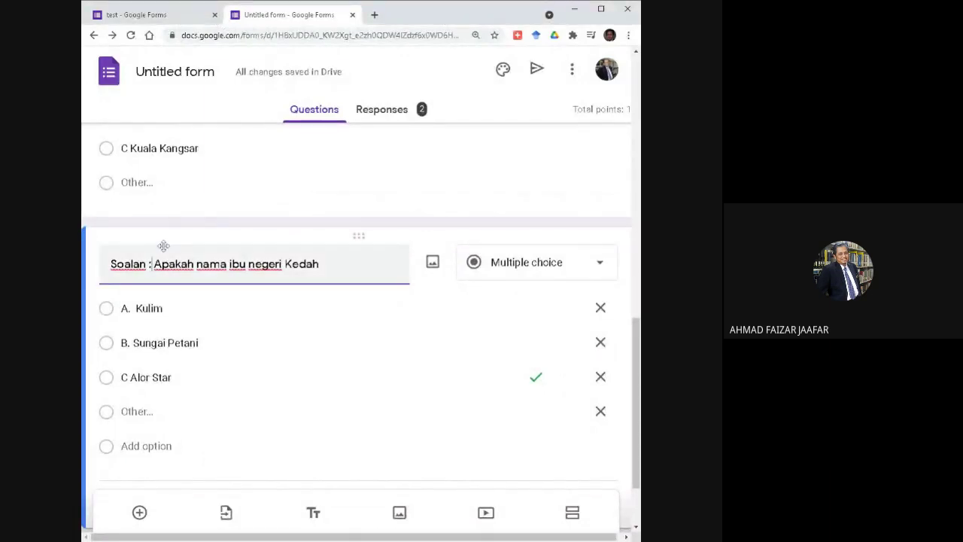
scroll(158, 270, down, 1)
scroll(161, 297, up, 5)
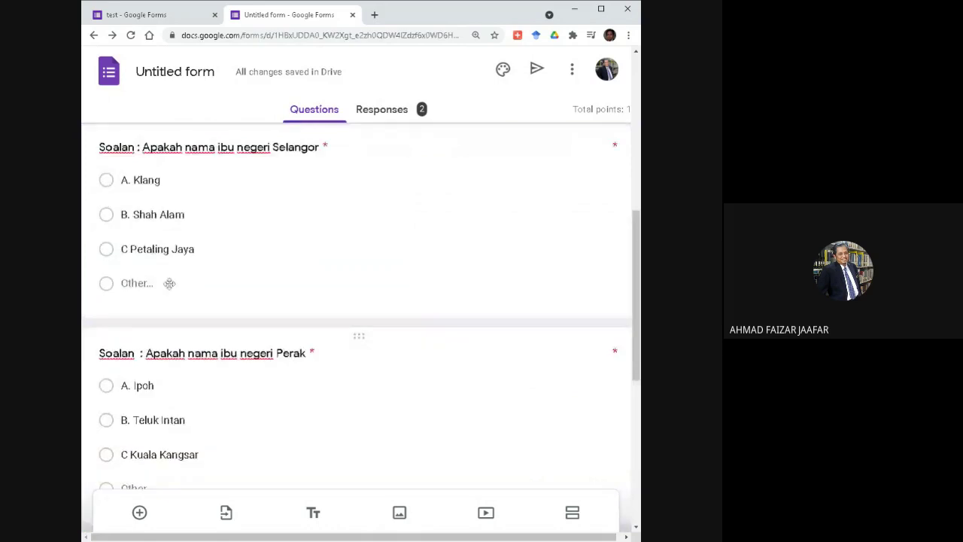
scroll(143, 284, up, 2)
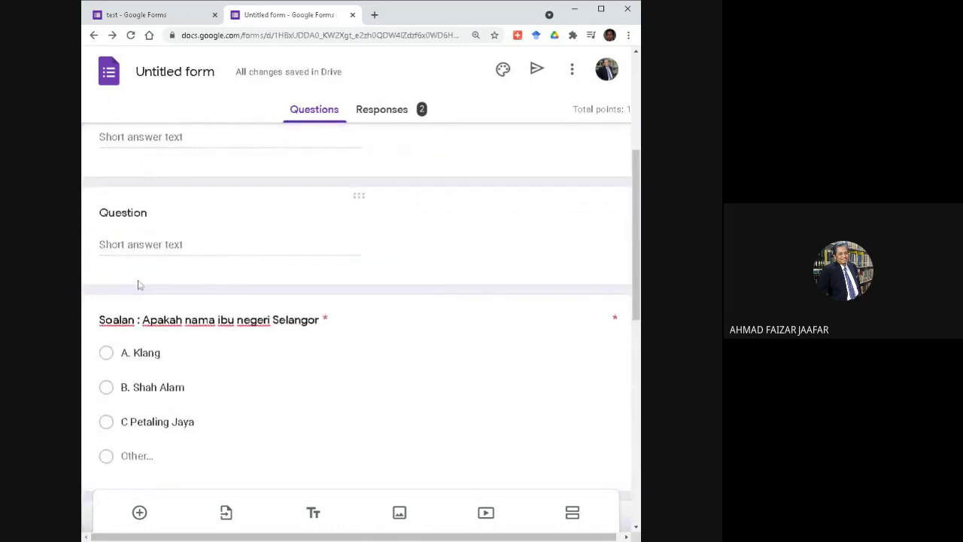
scroll(137, 284, up, 2)
click(373, 113)
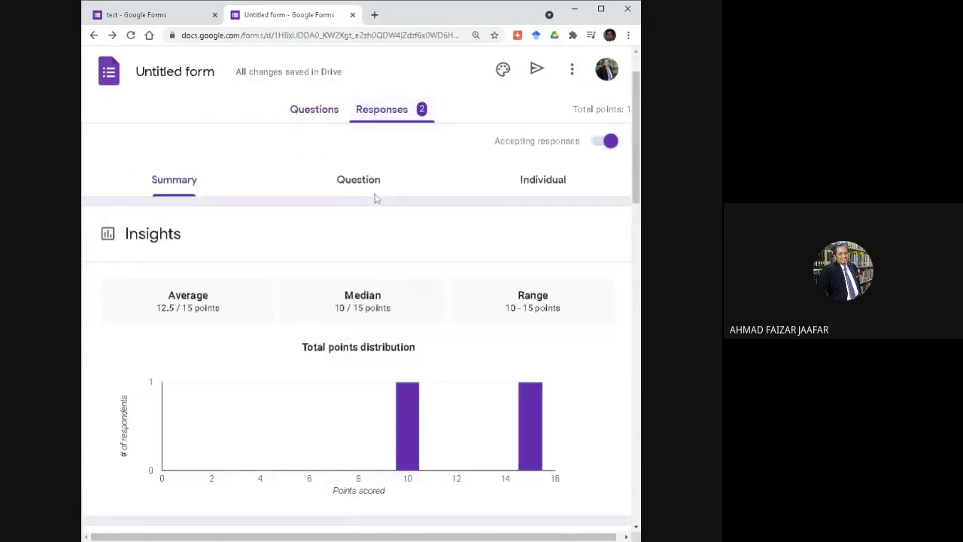
- Examine the response summary in the enlarged window, including the score insights, the respondent details and the answer chart of each question
scroll(369, 218, down, 2)
scroll(368, 225, up, 3)
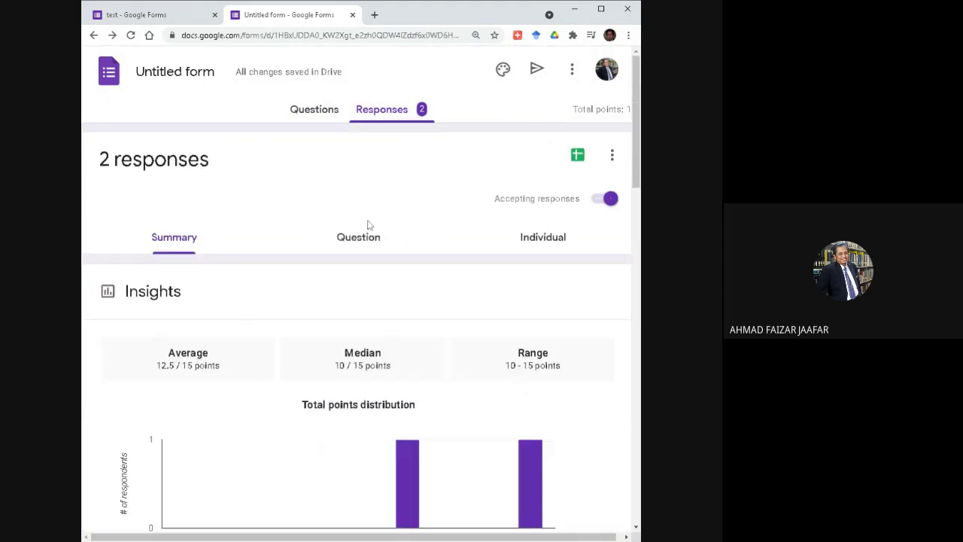
click(600, 9)
scroll(250, 204, down, 5)
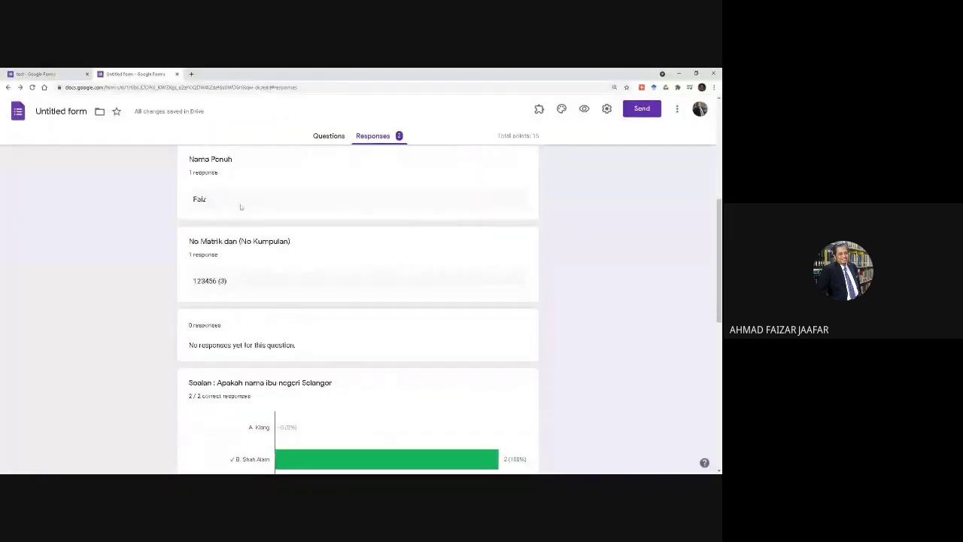
scroll(234, 204, down, 5)
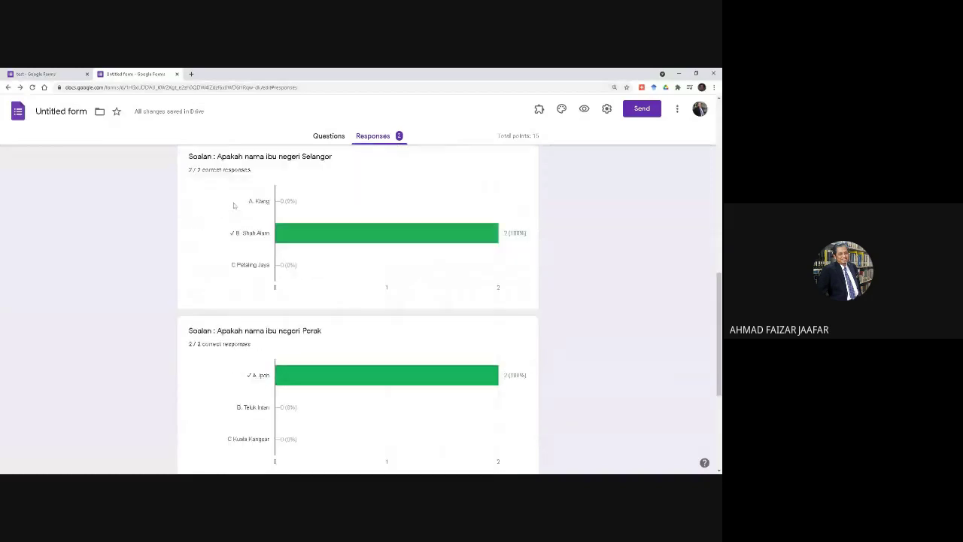
scroll(234, 205, down, 3)
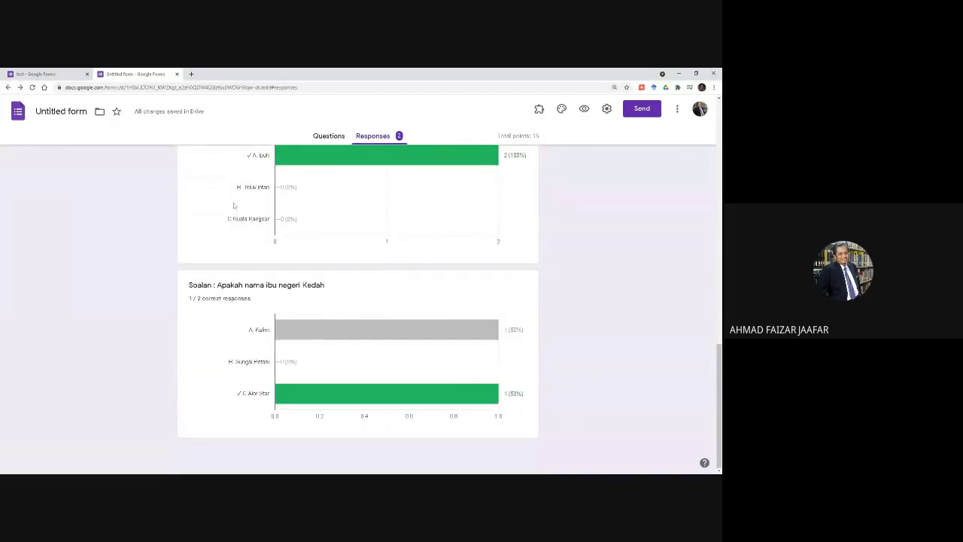
scroll(234, 205, up, 2)
scroll(234, 204, up, 5)
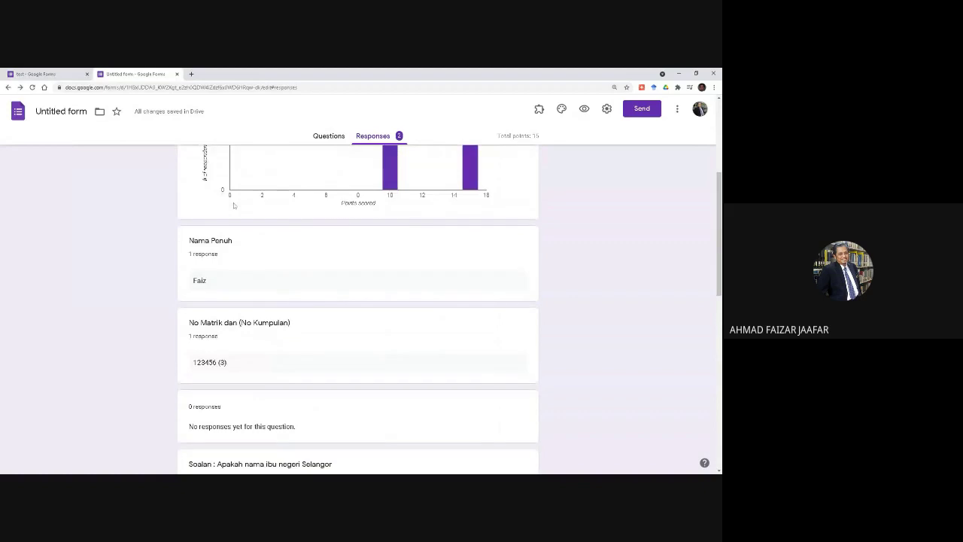
scroll(234, 204, down, 1)
scroll(234, 204, down, 1)
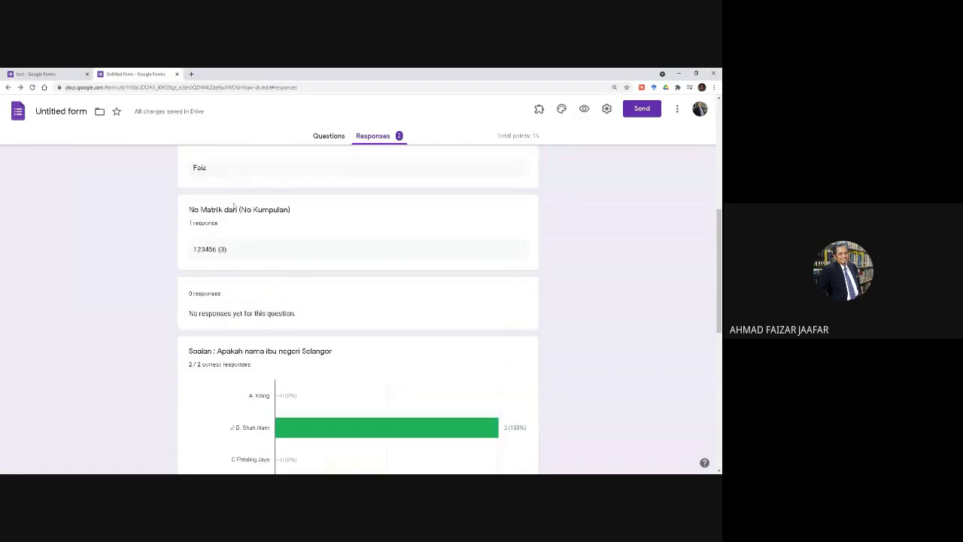
scroll(233, 205, down, 1)
scroll(234, 204, down, 1)
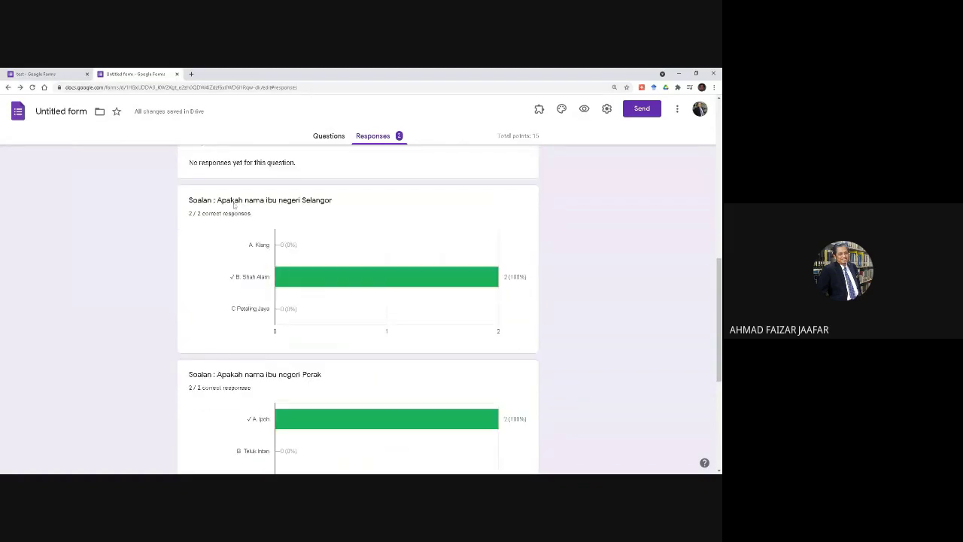
scroll(233, 205, up, 6)
scroll(234, 205, up, 1)
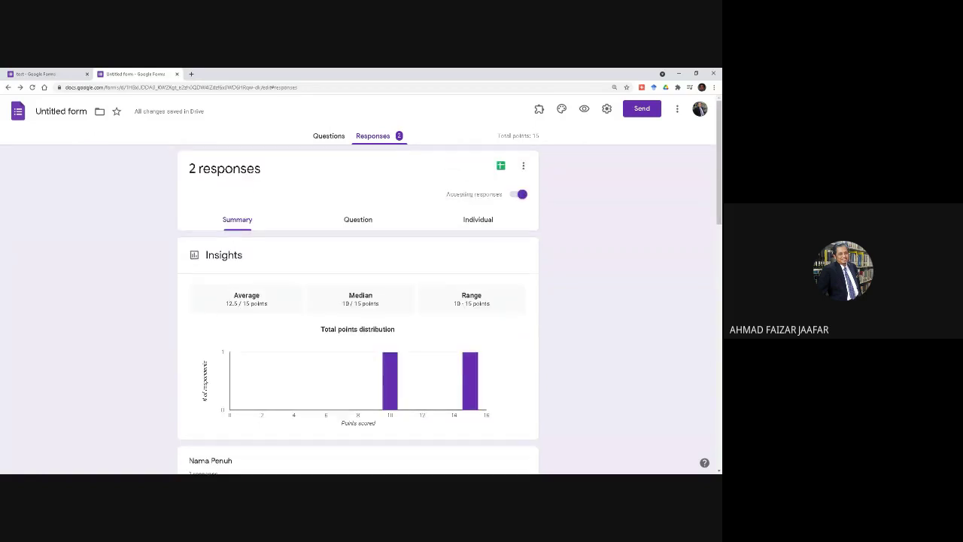
- Link the form's responses to the existing spreadsheet "test", found by searching for its name
click(501, 166)
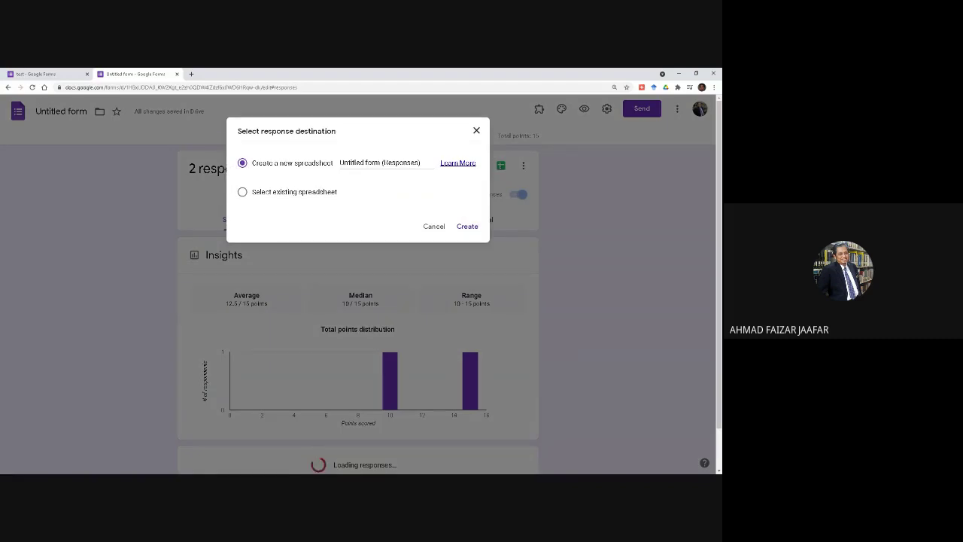
click(309, 191)
click(460, 225)
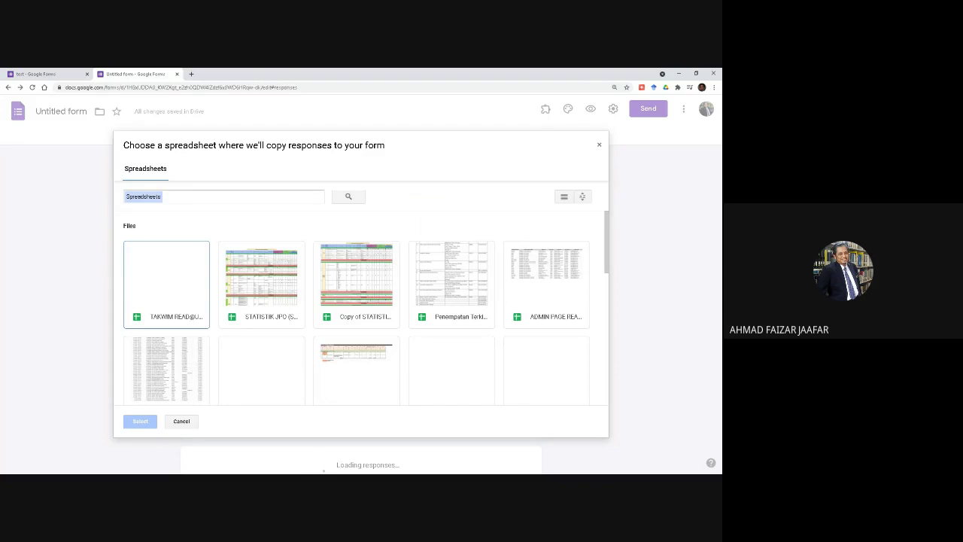
click(167, 196)
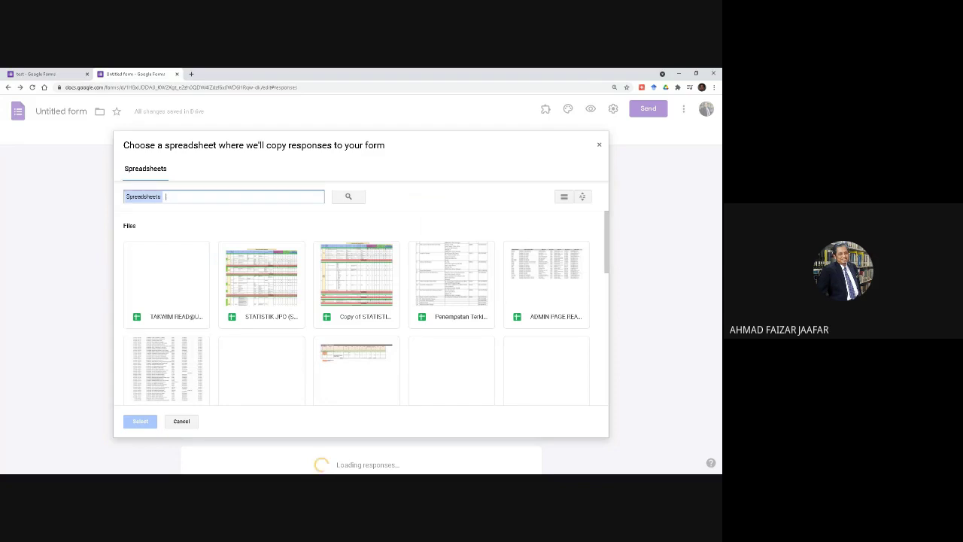
text(test)
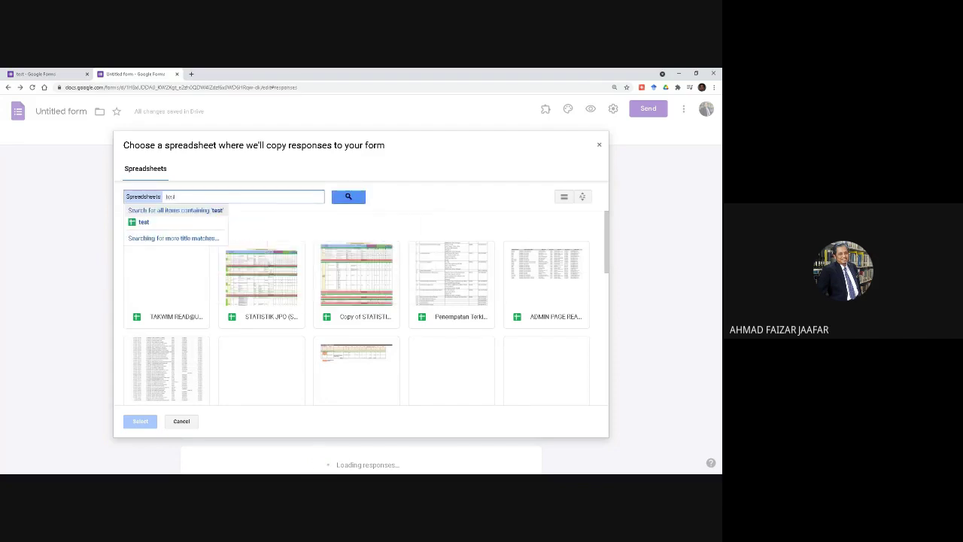
click(143, 222)
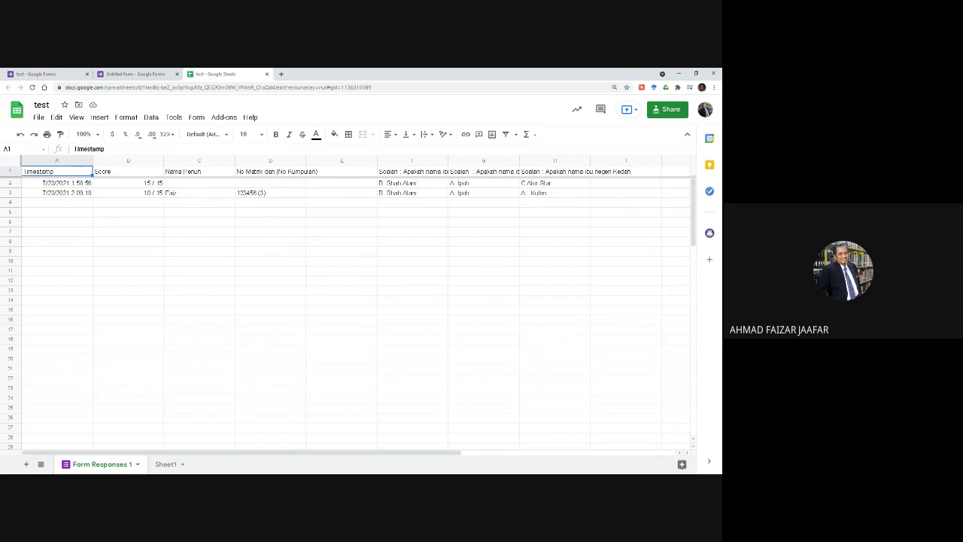
- Examine the submitted responses in the Form Responses 1 sheet, from the empty cells beside the answers to the Score column
click(610, 185)
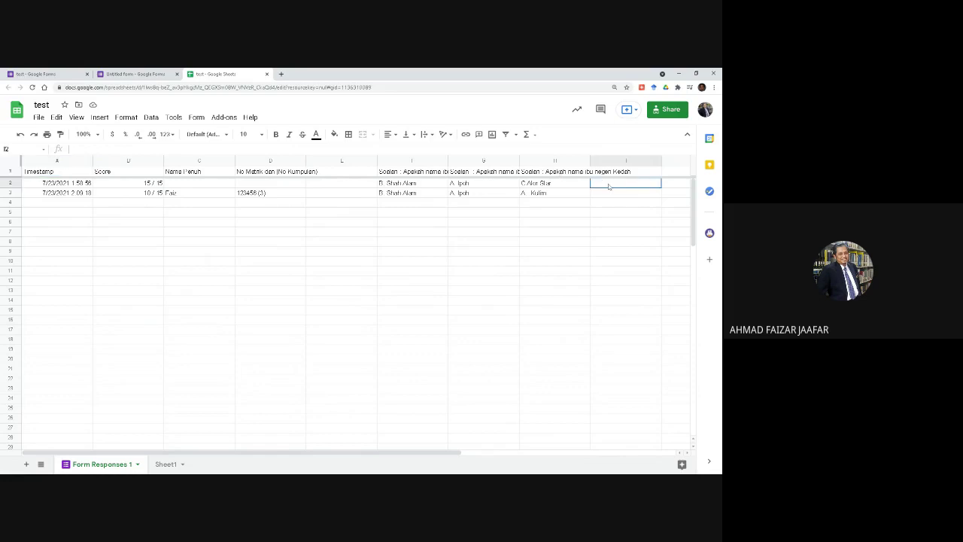
key(Down)
key(Down)
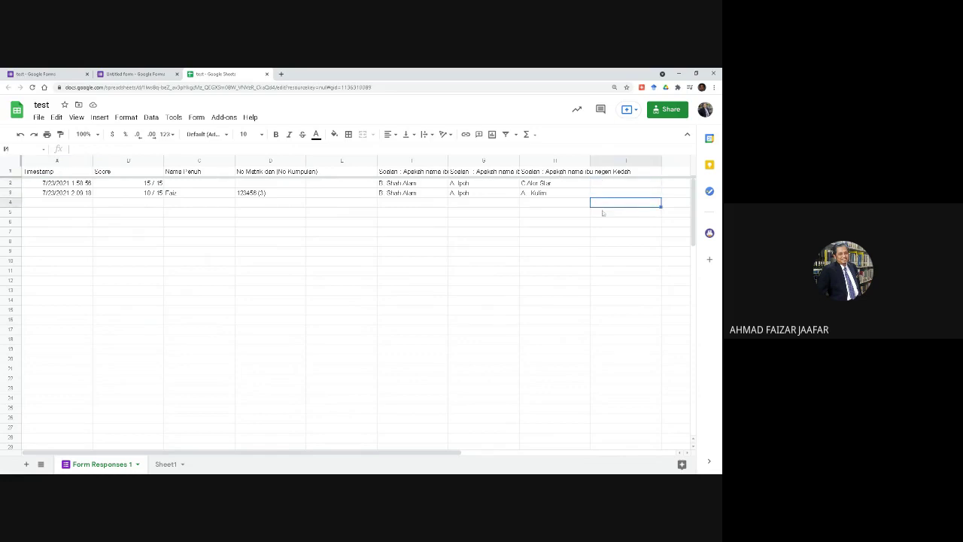
click(601, 225)
click(599, 233)
click(598, 249)
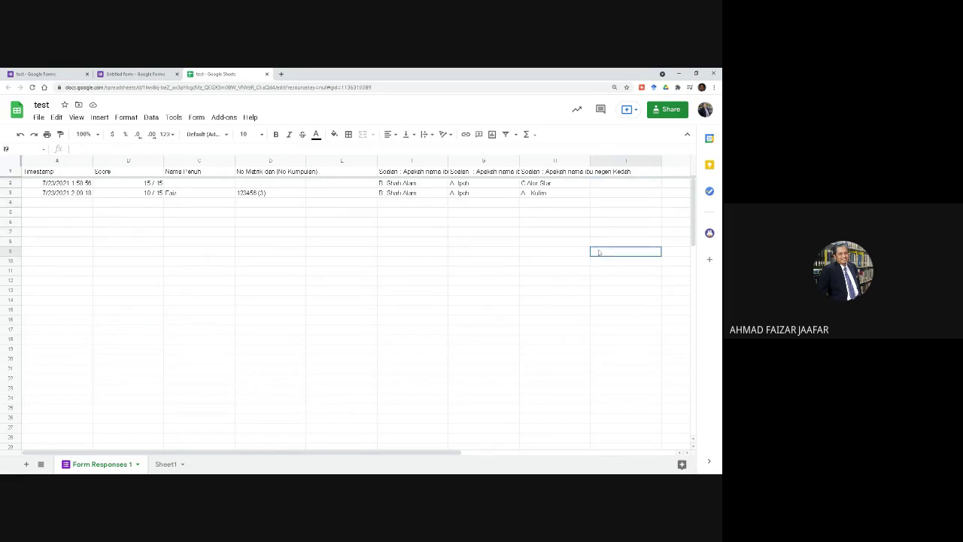
click(600, 215)
click(595, 191)
click(599, 185)
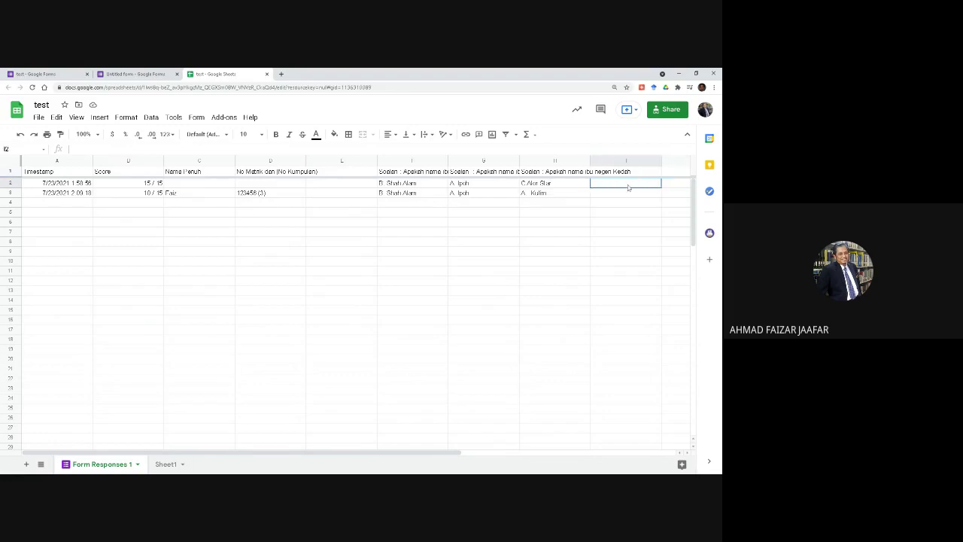
click(670, 185)
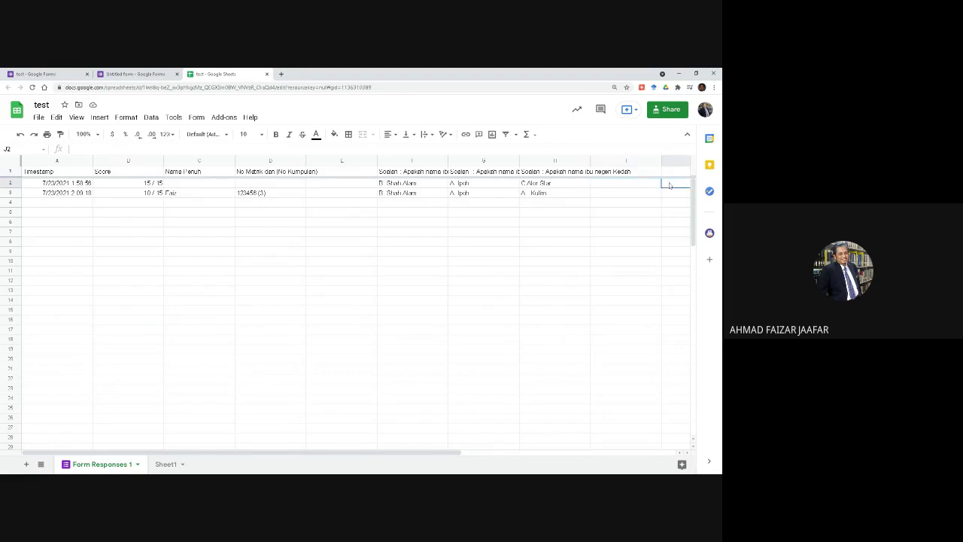
key(Down)
key(Down)
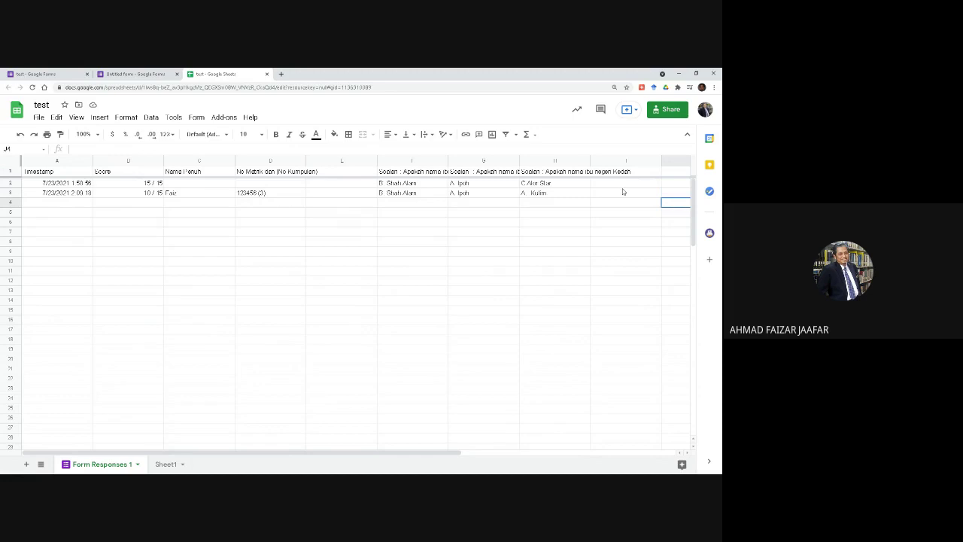
click(622, 192)
key(Down)
key(Down)
key(Down)
key(Down)
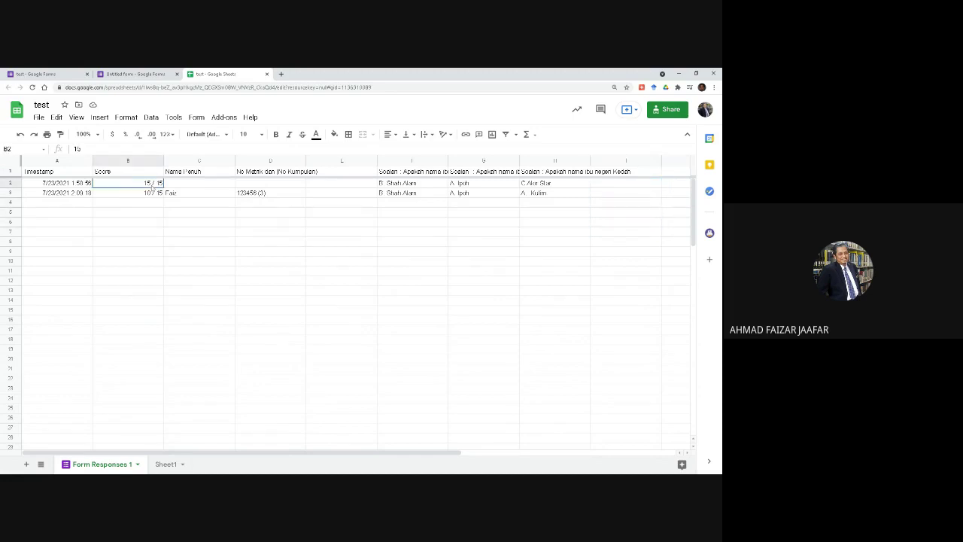
key(ctrl+Home)
key(Right)
key(Down)
- Switch back to the form editor in the enlarged window and show the form's questions
click(696, 73)
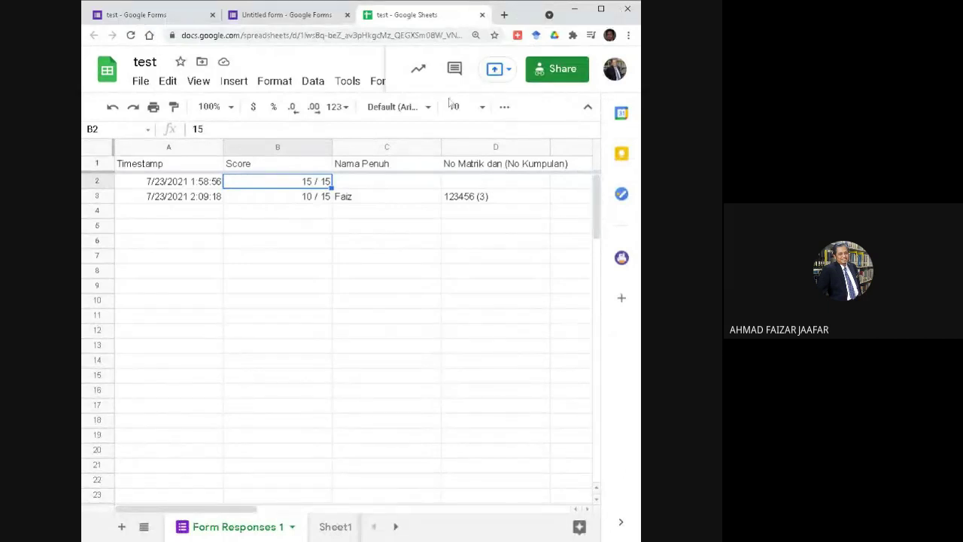
click(286, 18)
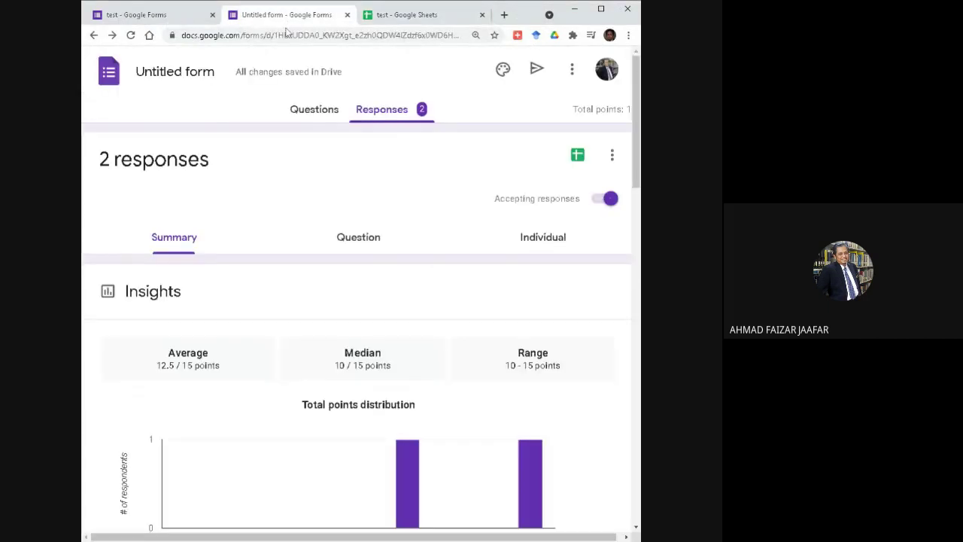
click(601, 8)
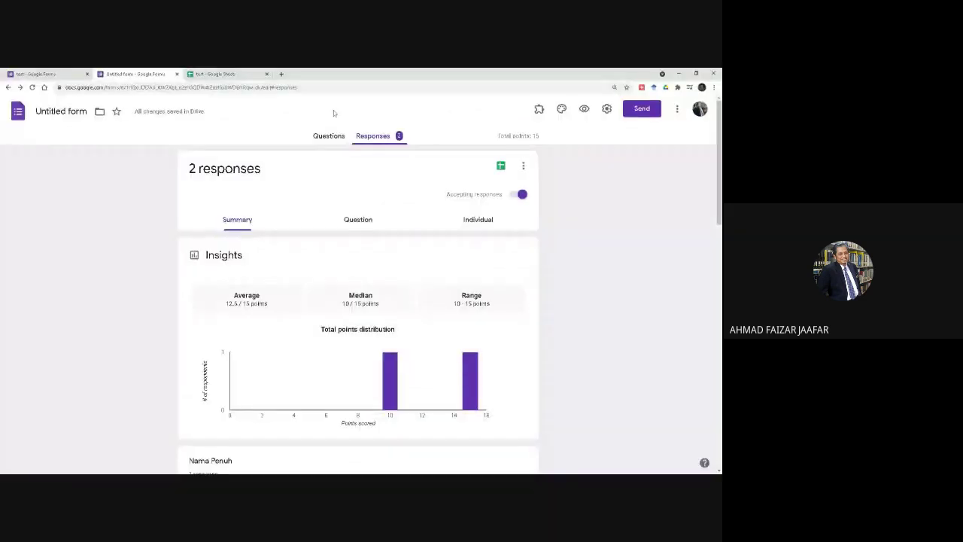
click(328, 136)
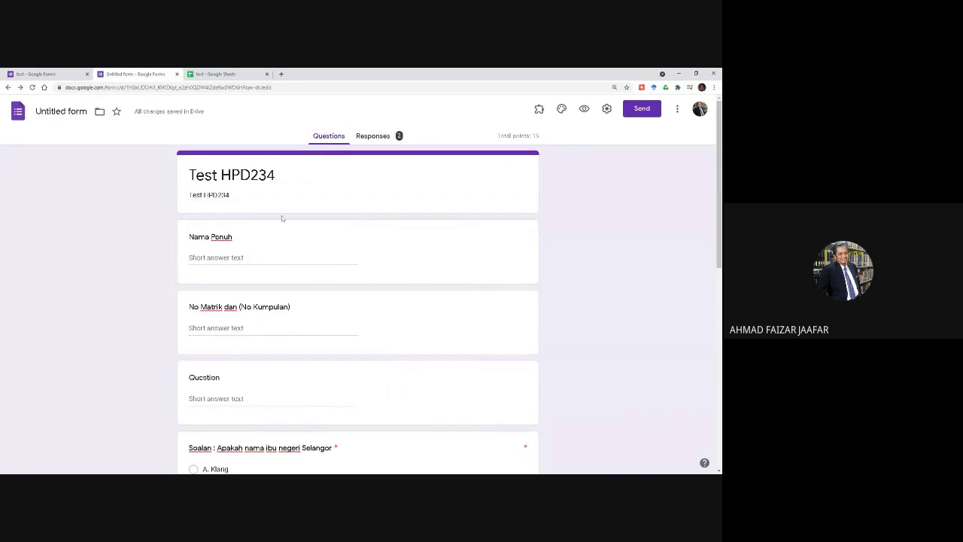
scroll(281, 215, down, 1)
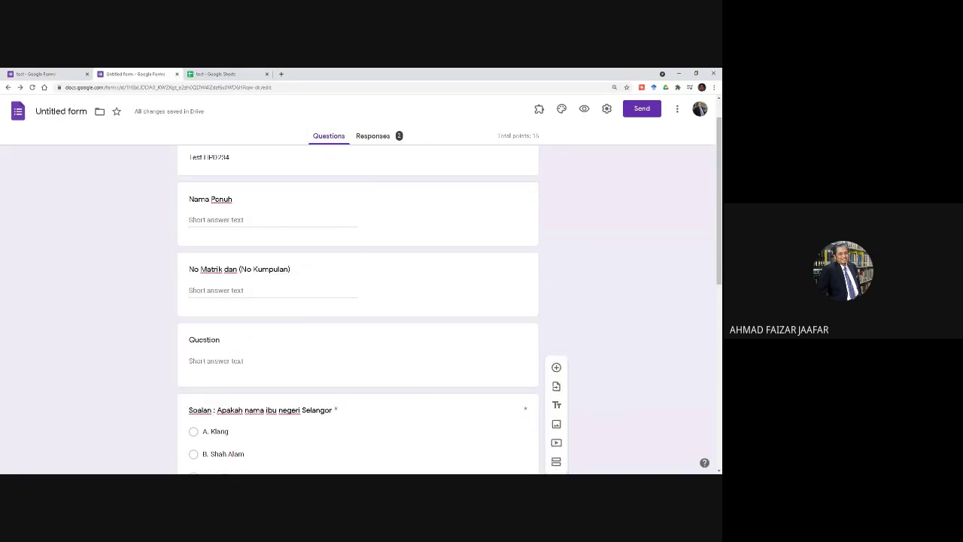
scroll(386, 380, down, 1)
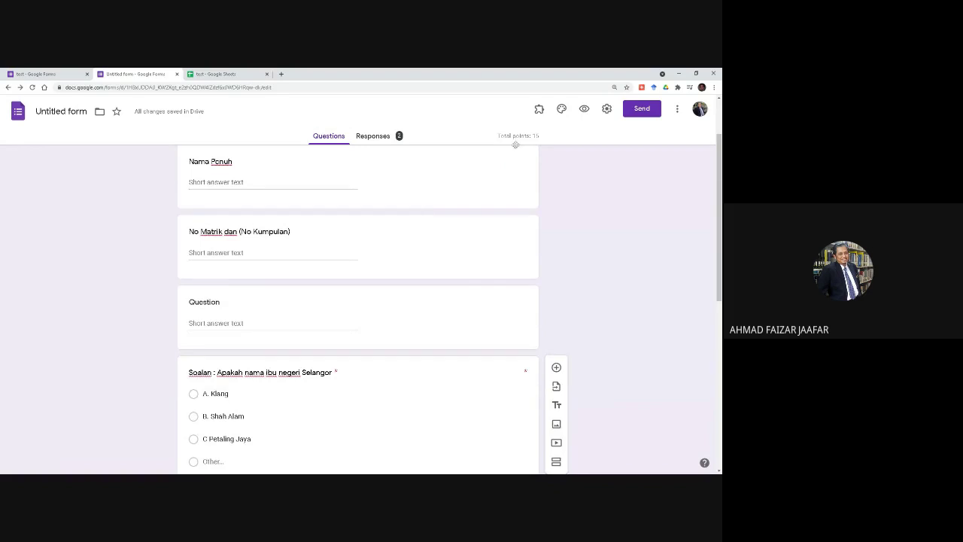
- Review the form's quiz settings, including the grade release and respondent options, and its general sign-in and response settings
click(607, 110)
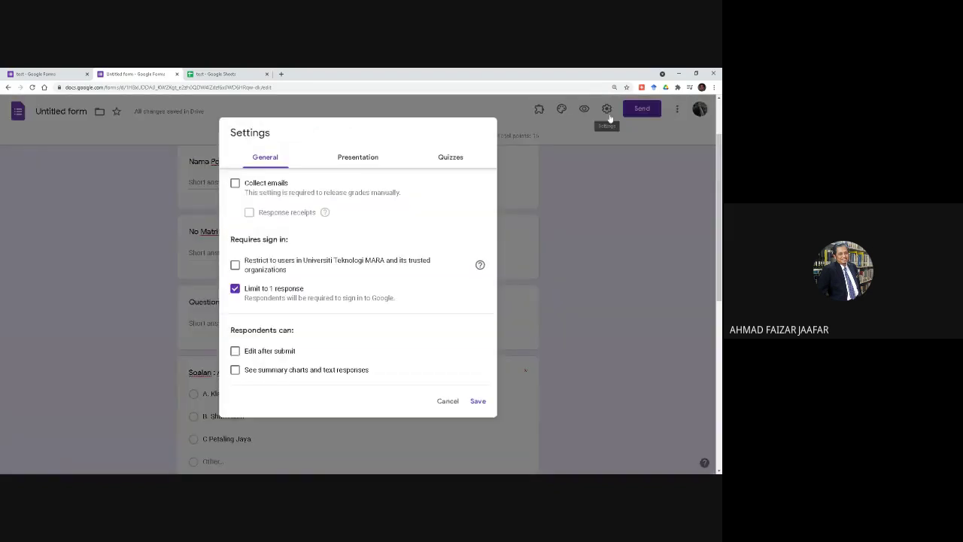
click(450, 158)
scroll(371, 242, down, 2)
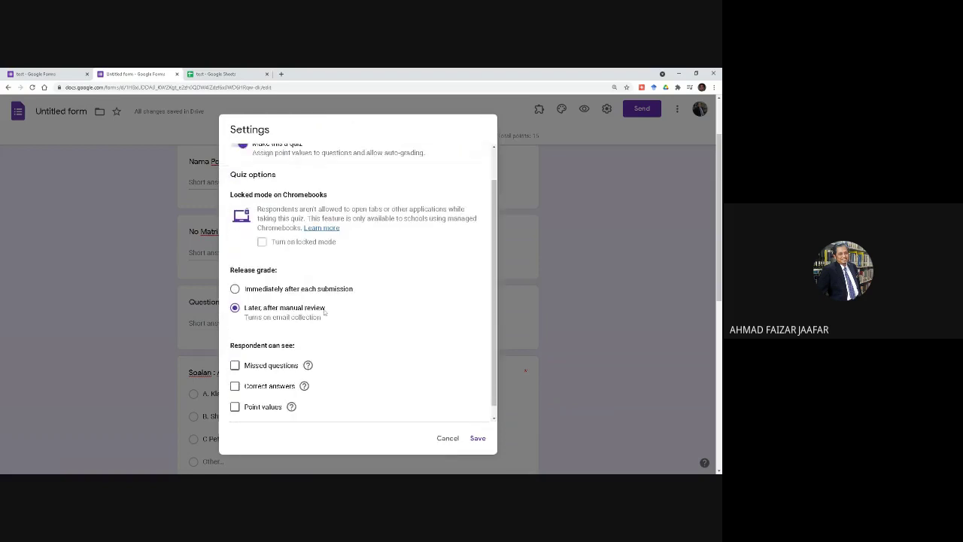
scroll(257, 354, up, 2)
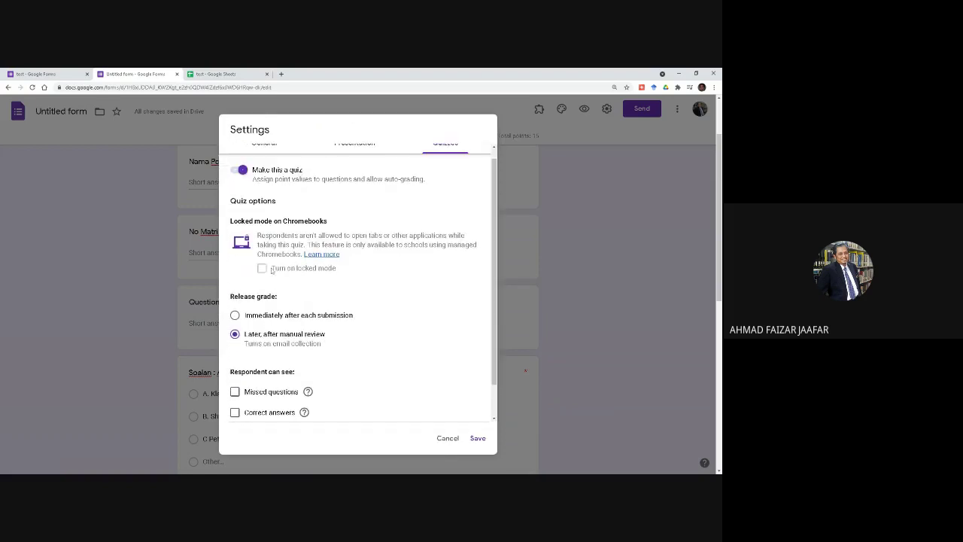
scroll(274, 290, down, 2)
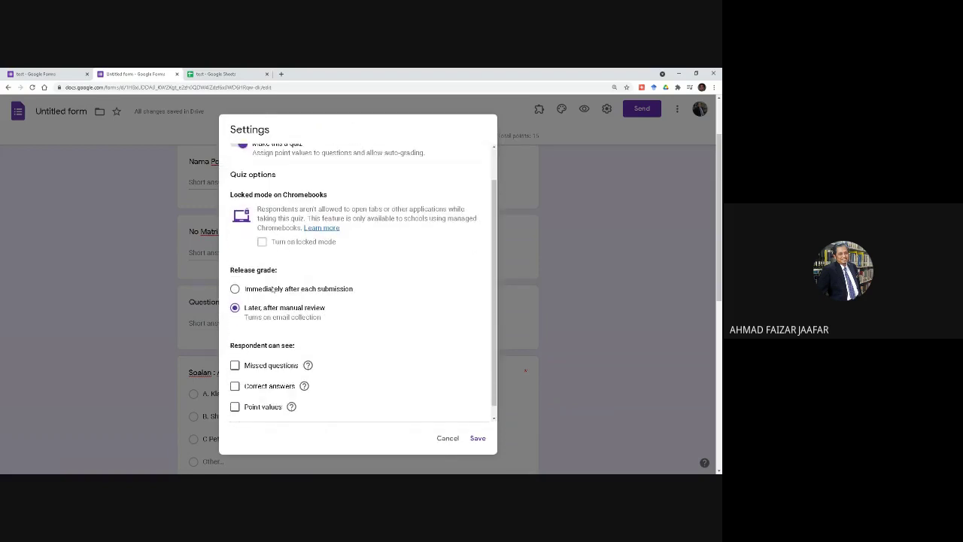
scroll(272, 290, up, 2)
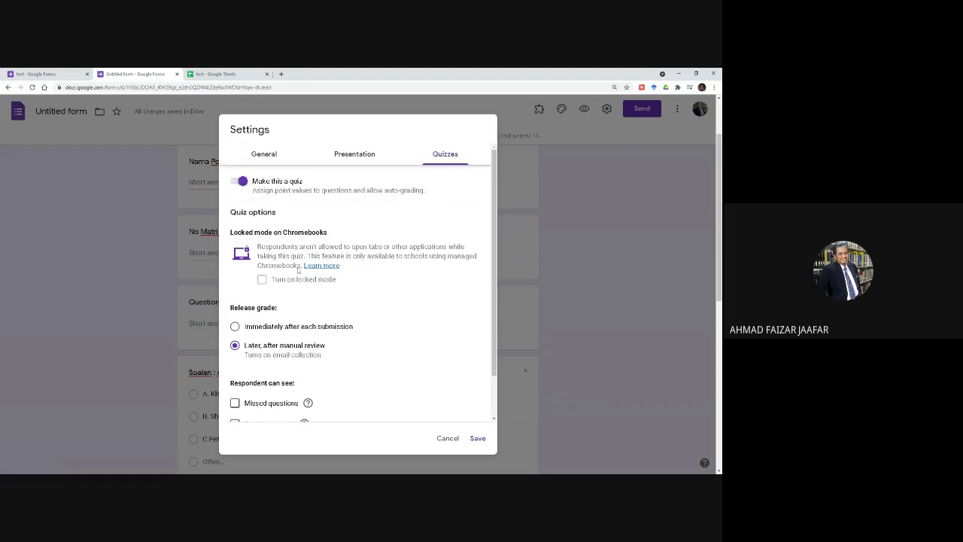
click(256, 157)
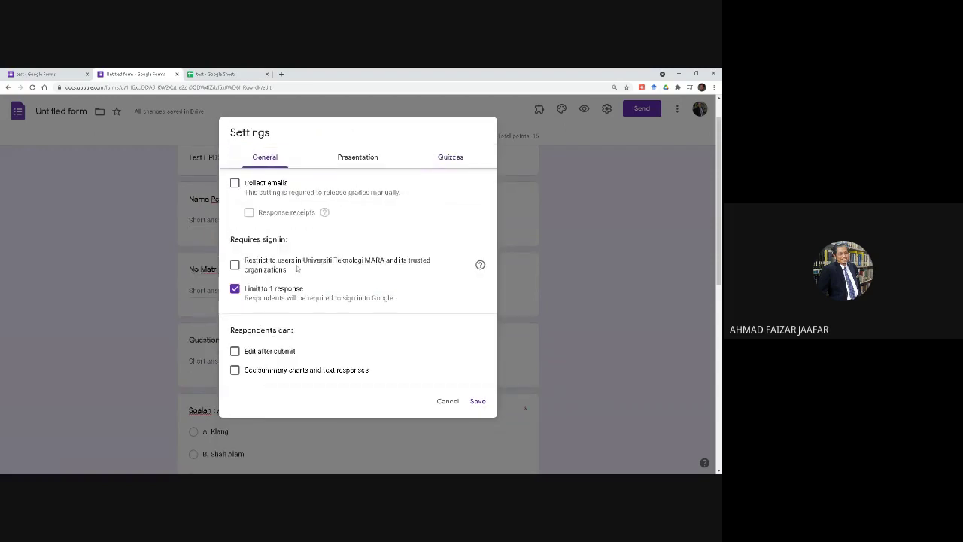
scroll(299, 294, down, 1)
scroll(300, 296, up, 2)
- Turn off Shuffle question order in the form's presentation settings and save the settings
click(360, 161)
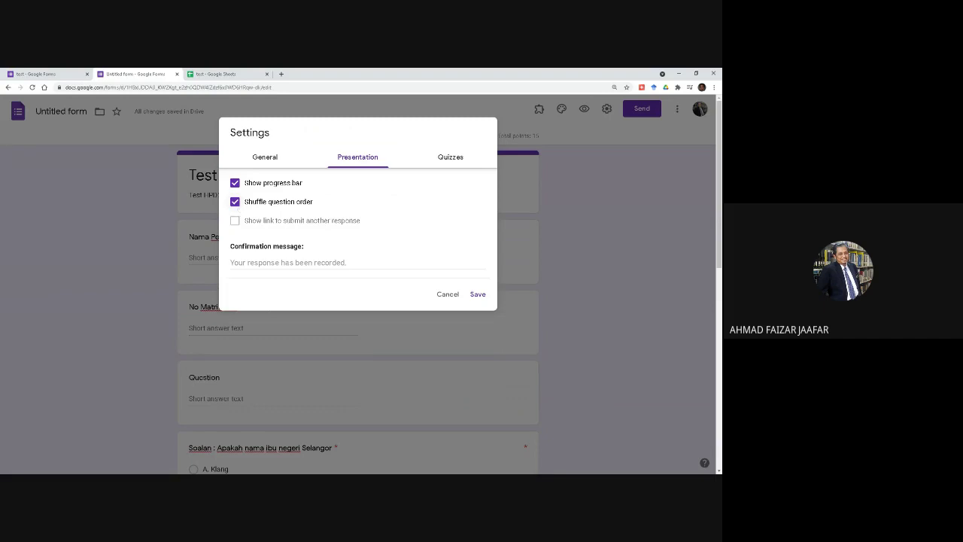
click(234, 201)
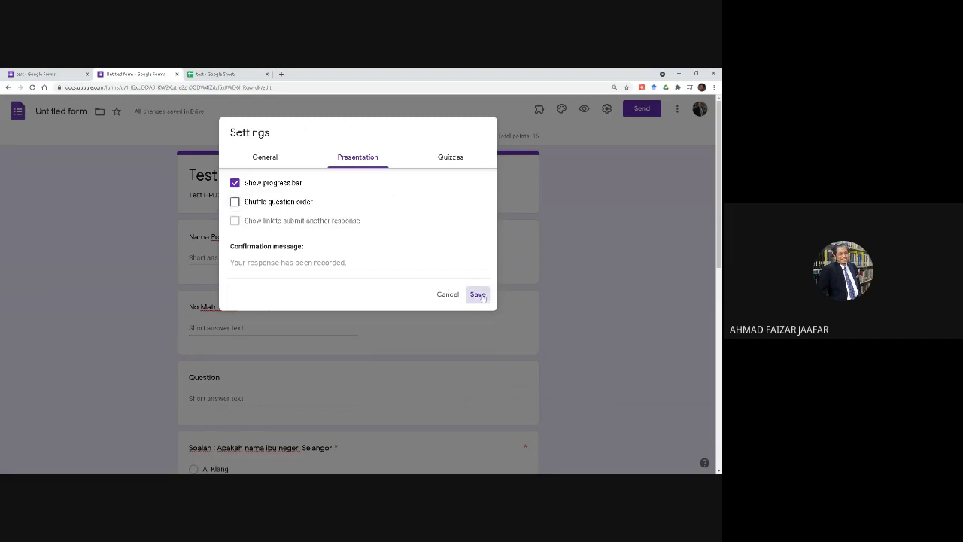
click(479, 294)
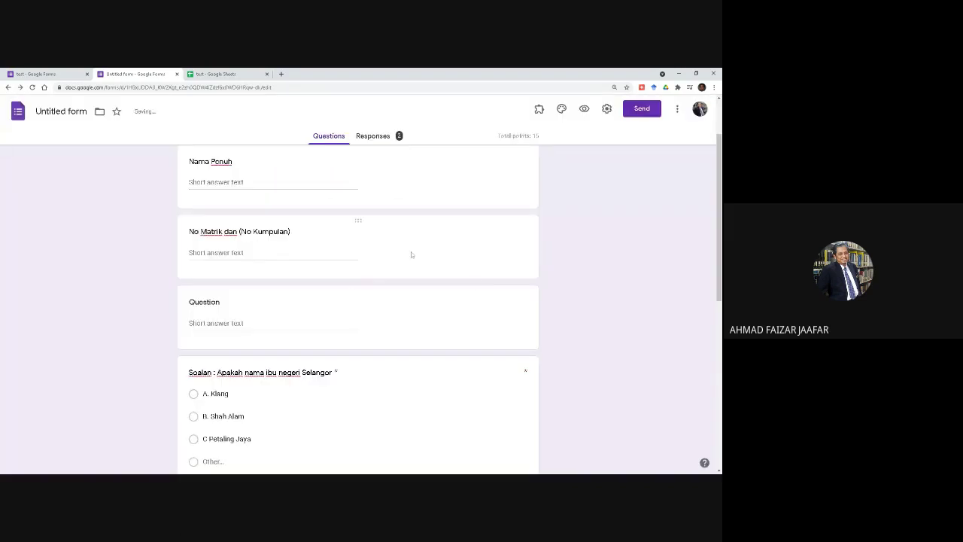
- Extend the form's title to "Test HPD234 Group A"
click(248, 175)
click(275, 174)
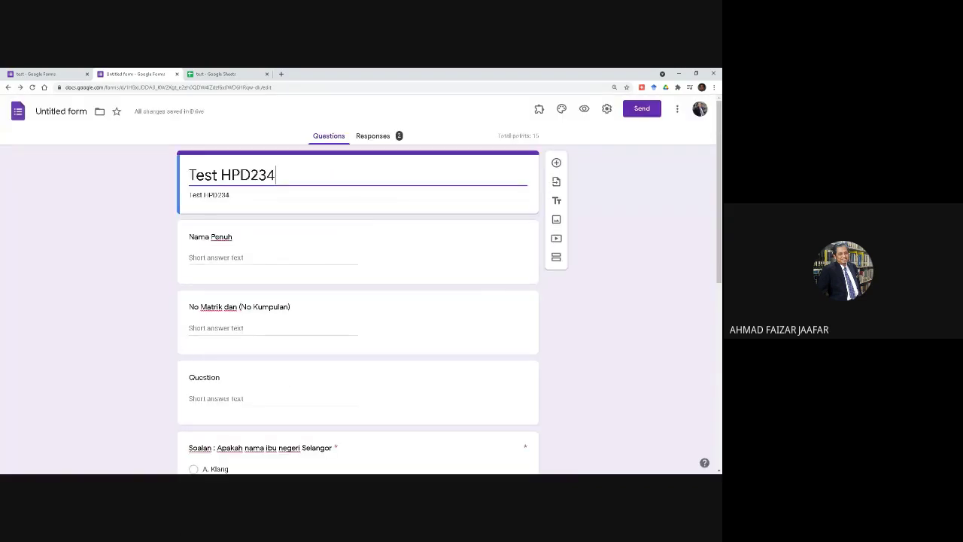
text(G)
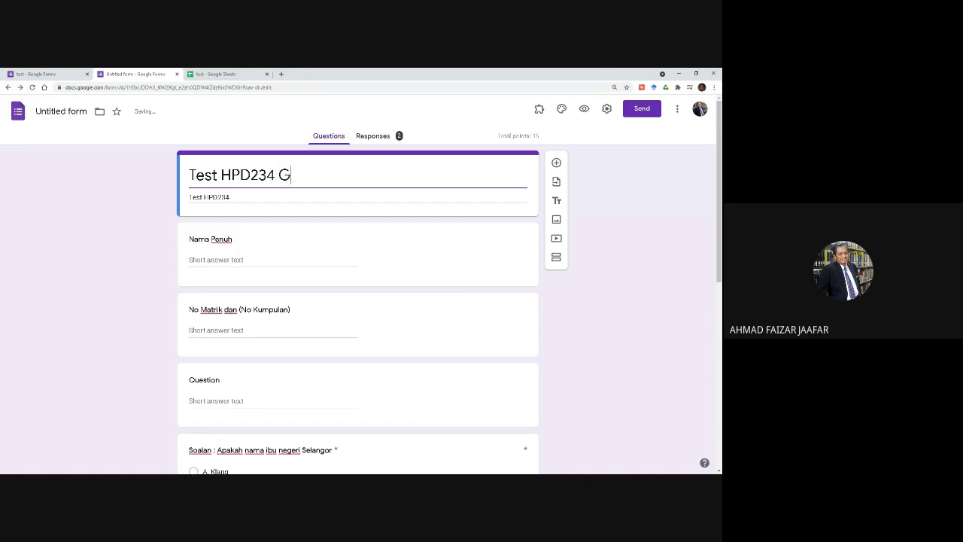
text(roup Q)
key(BackSpace)
text(A)
click(606, 186)
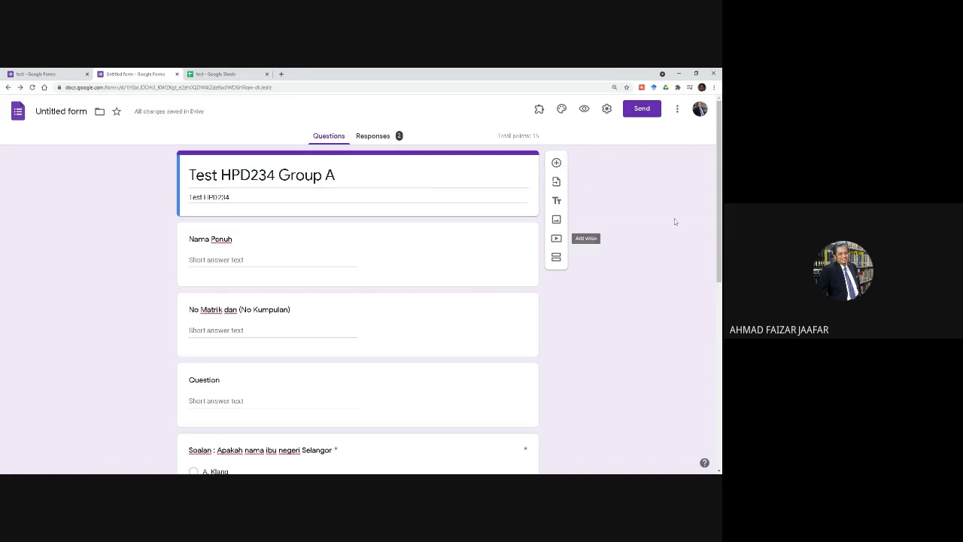
- Make a copy of the form named "TEST GROUP B" in My Drive, and return to the original form
click(677, 109)
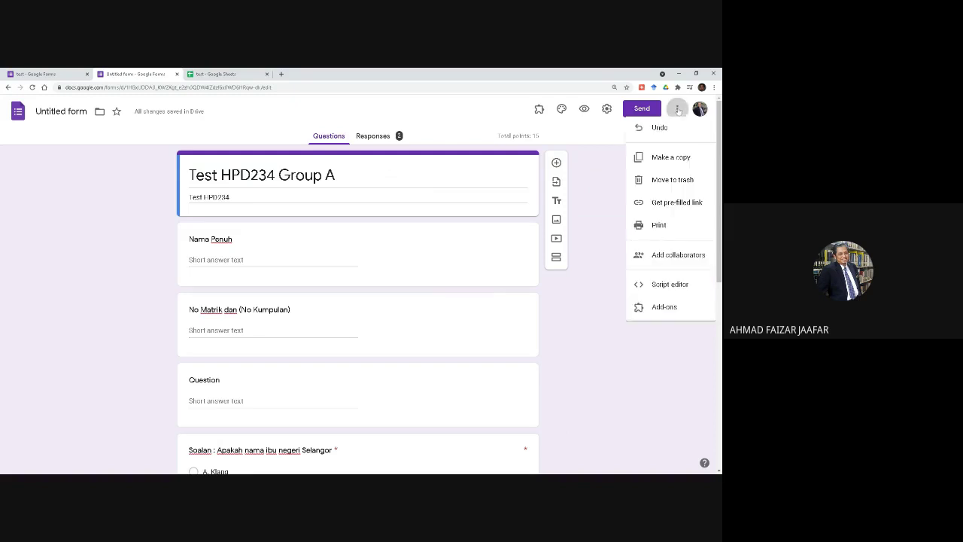
click(665, 173)
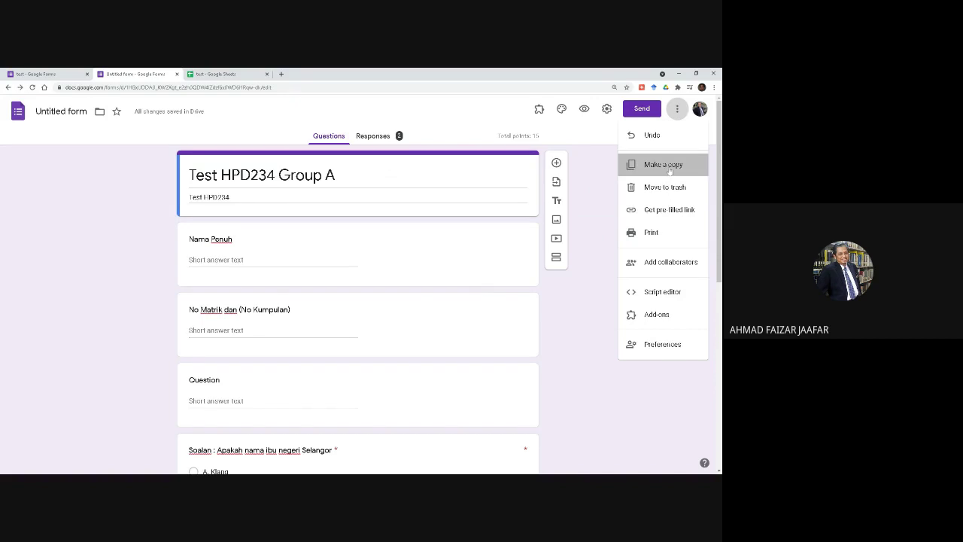
key(End)
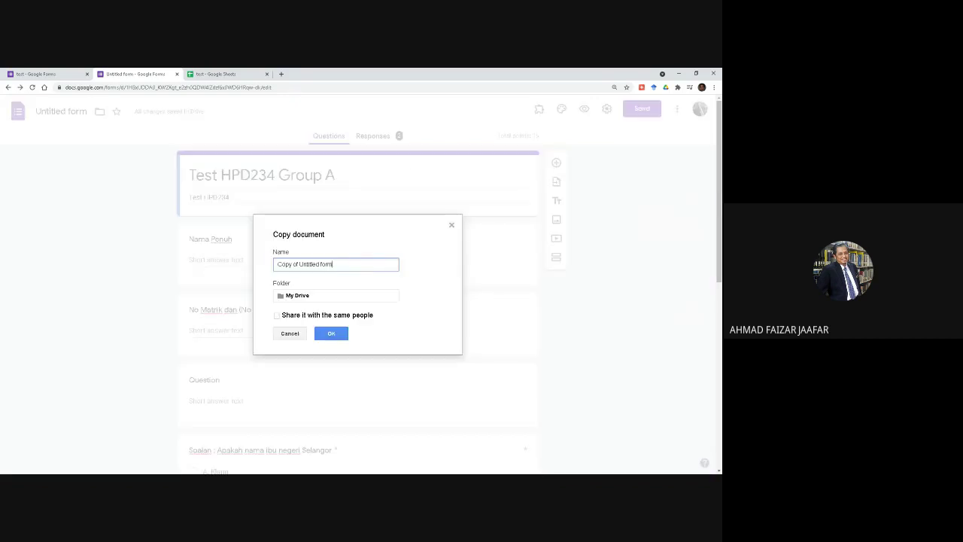
drag(332, 264, 259, 261)
text(TEST GROUP B)
click(331, 333)
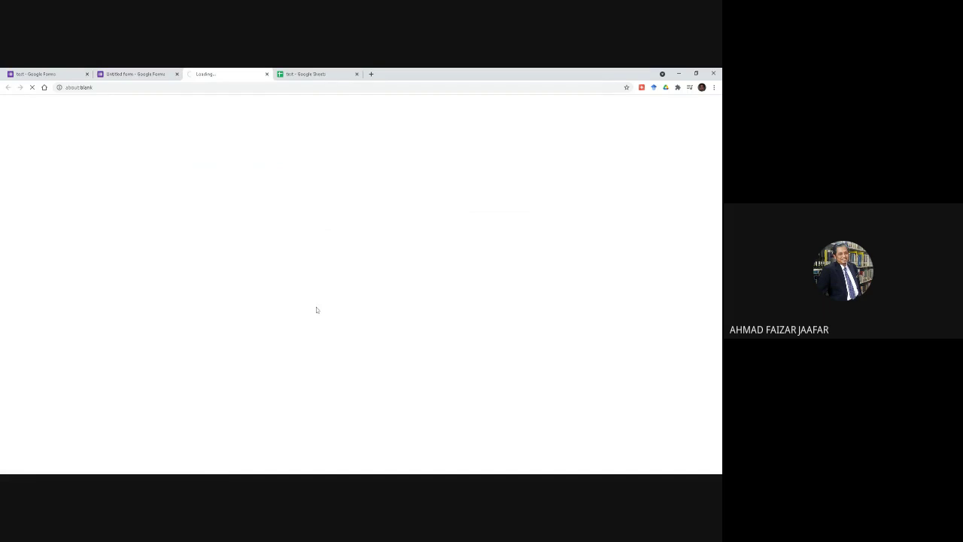
click(146, 79)
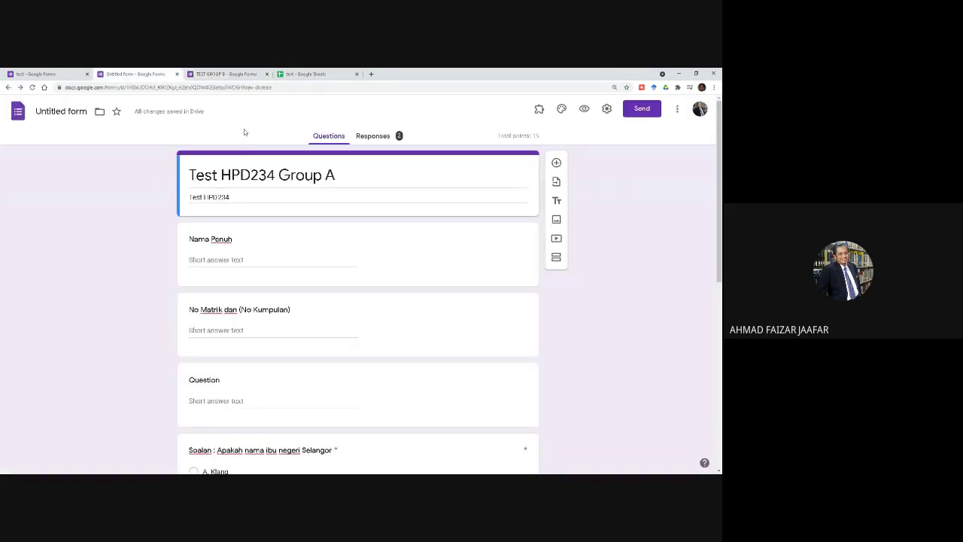
- Change the title of the TEST GROUP B form to "Test HPD234 Group B"
click(238, 76)
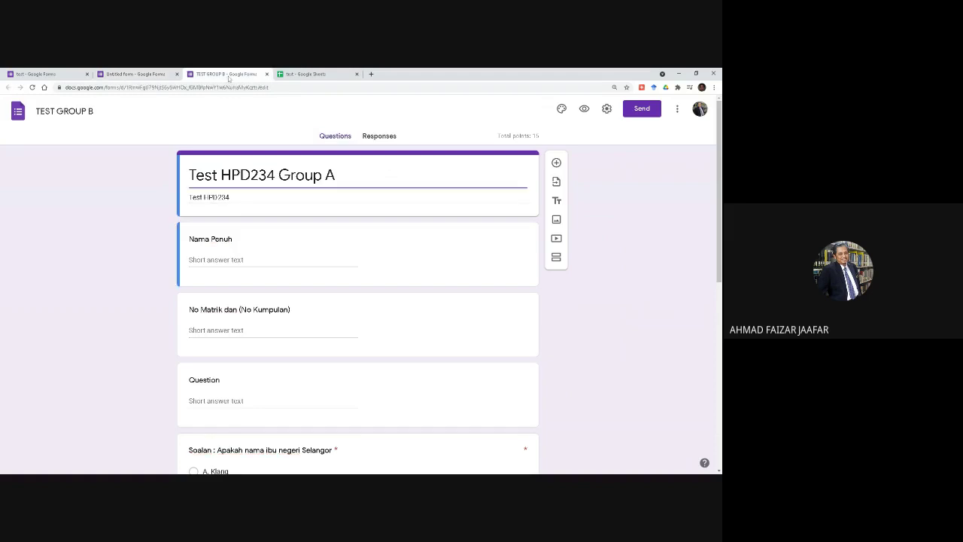
key(ctrl+a)
double_click(329, 174)
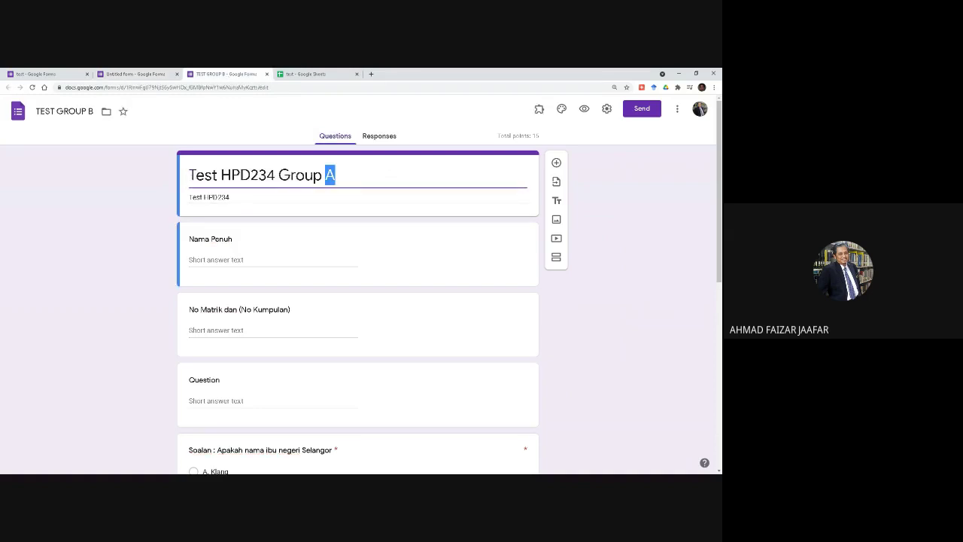
text(B)
- Rename the original untitled form file as "Test HPD234 Group A"
click(141, 74)
click(64, 111)
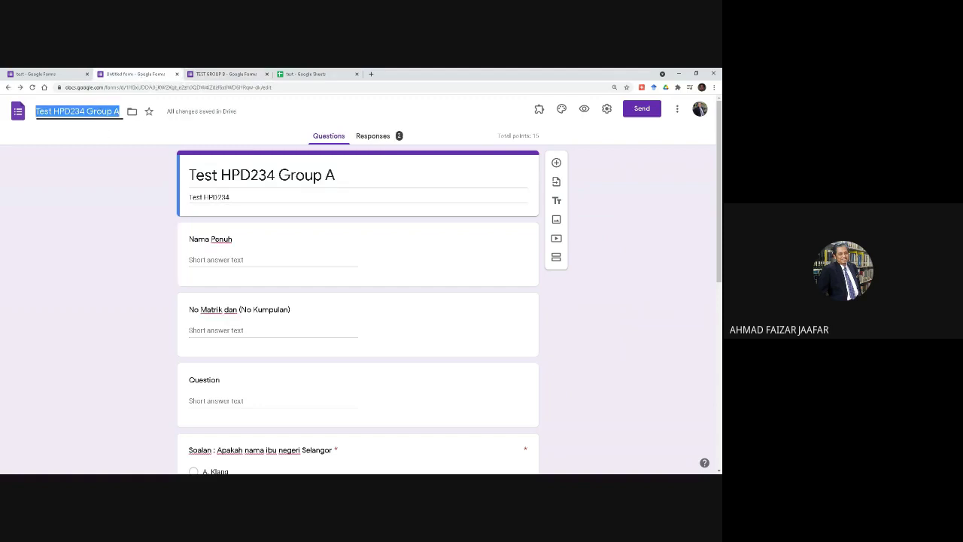
click(133, 138)
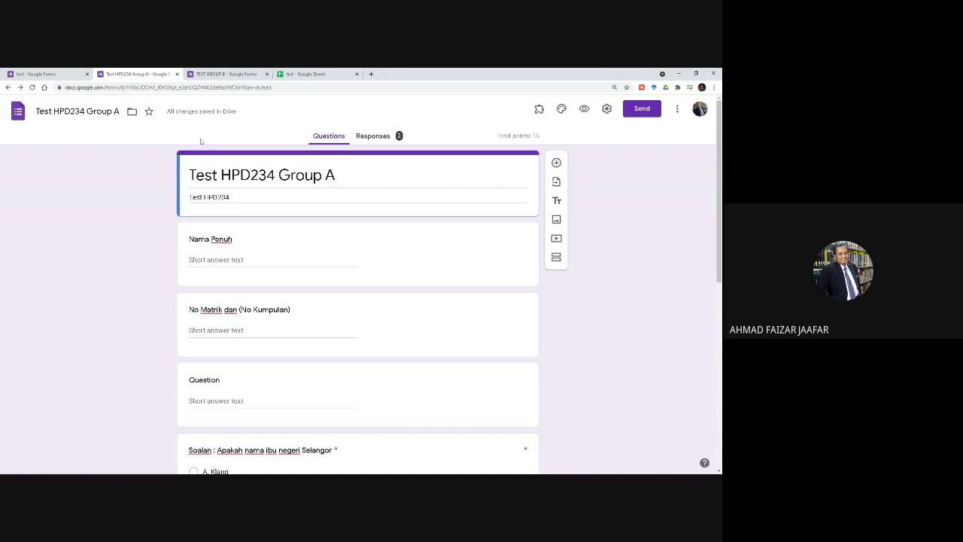
- Make a copy of the TEST GROUP B form named "TEST GROUP C" in My Drive
click(218, 74)
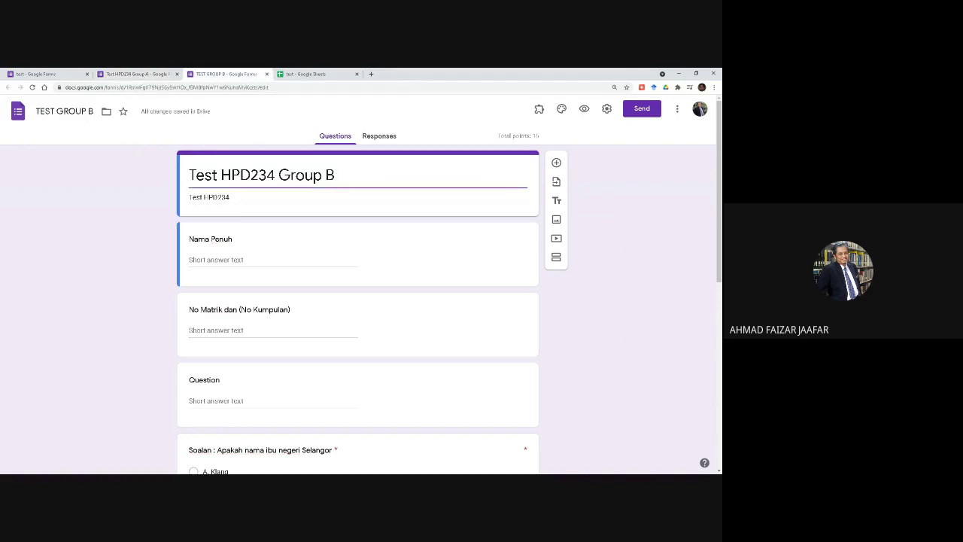
click(677, 110)
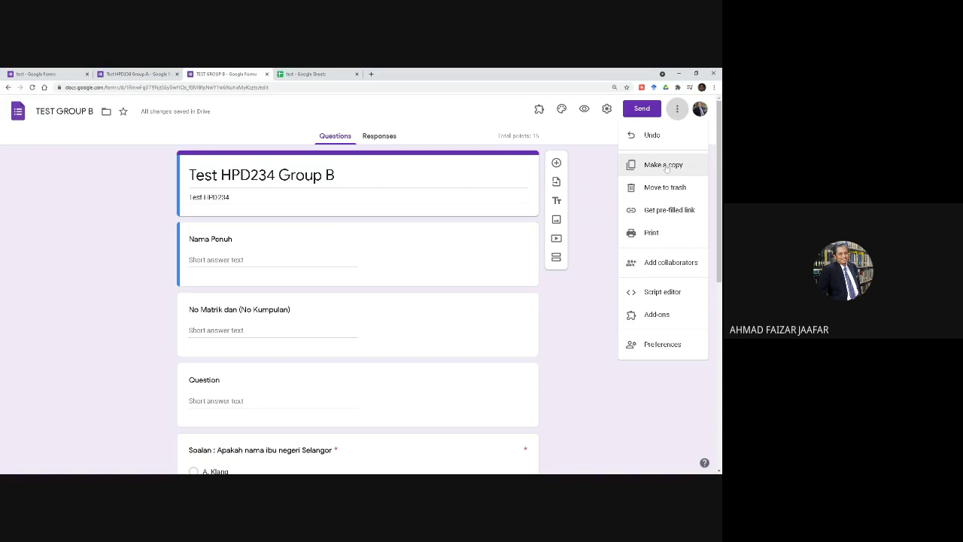
click(678, 110)
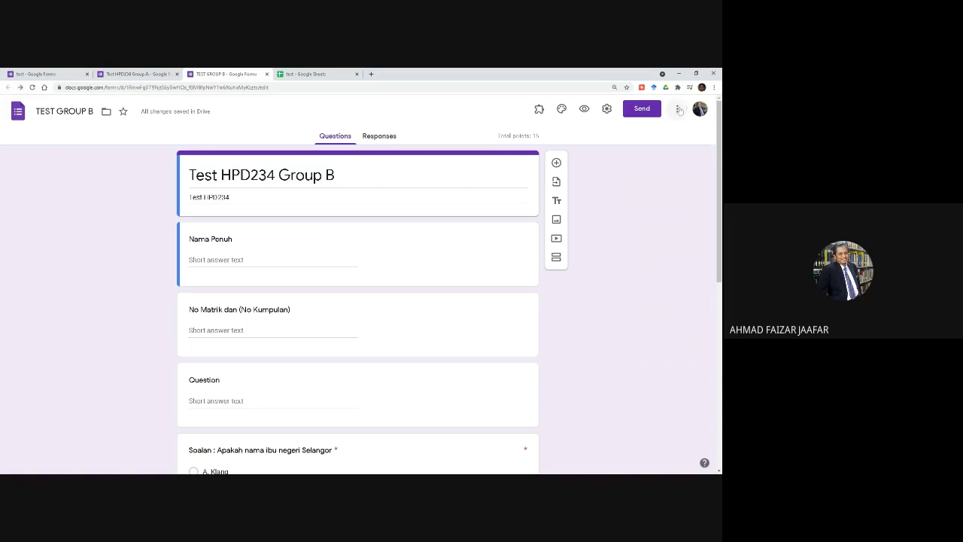
click(679, 110)
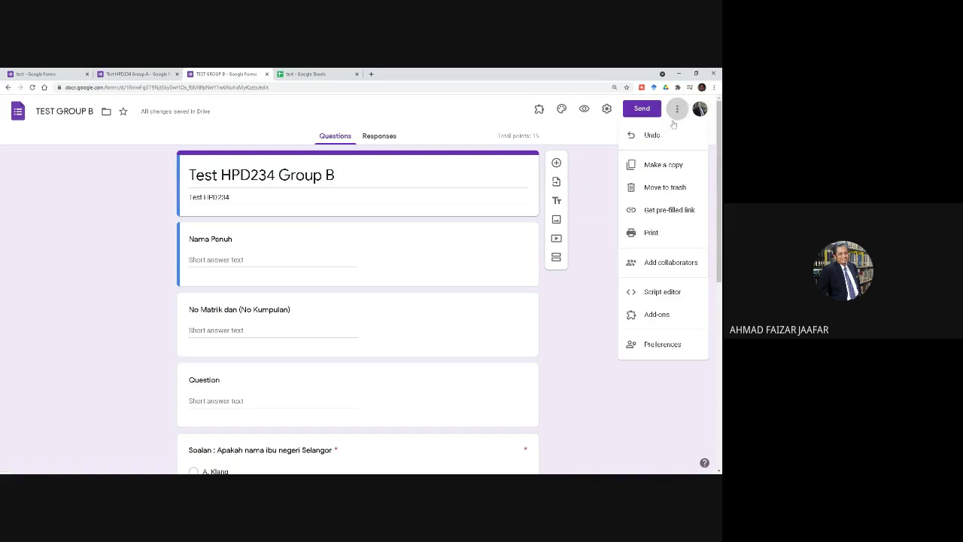
click(665, 165)
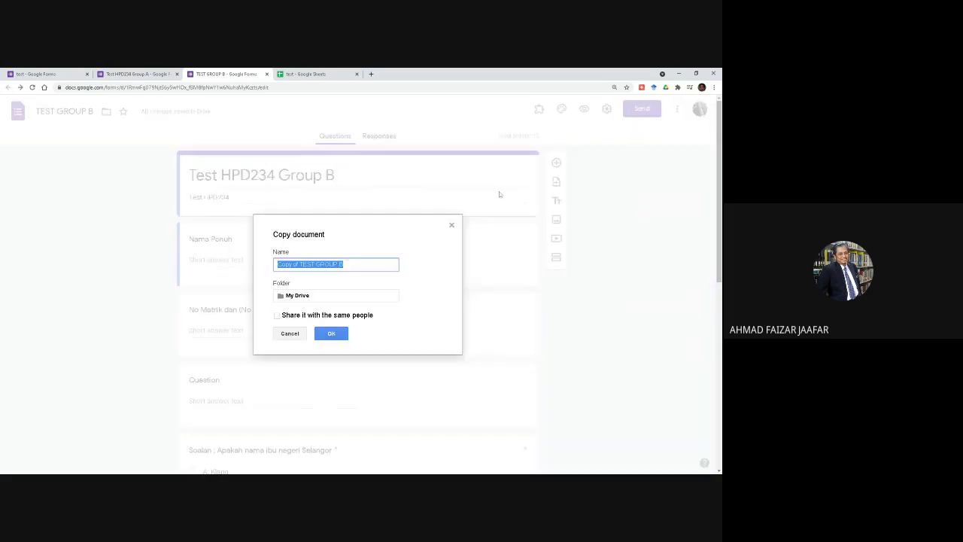
key(End)
key(shift+Left)
text(C)
key(shift+Home)
key(BackSpace)
click(331, 334)
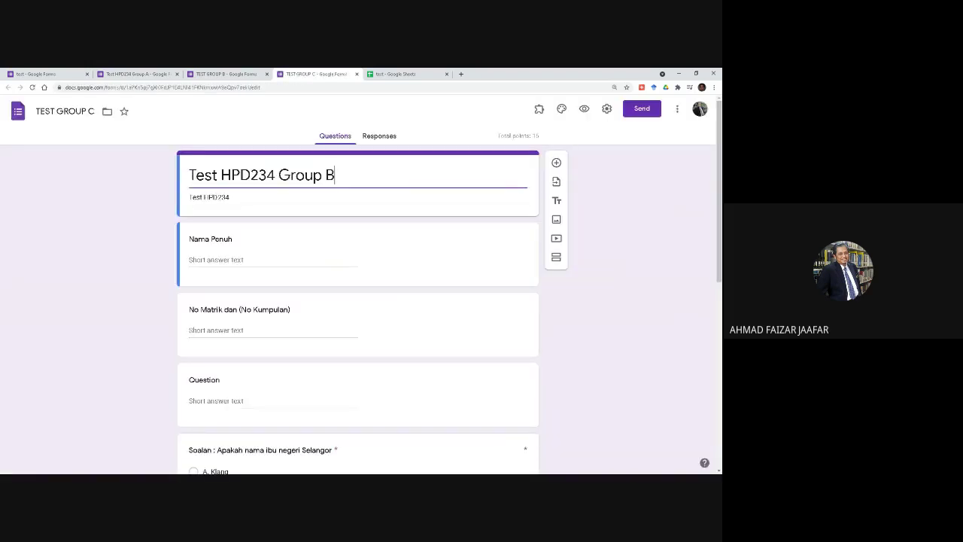
- Change the title of the TEST GROUP C form to "Test HPD234 Group C"
key(shift+Left)
text(C)
click(229, 253)
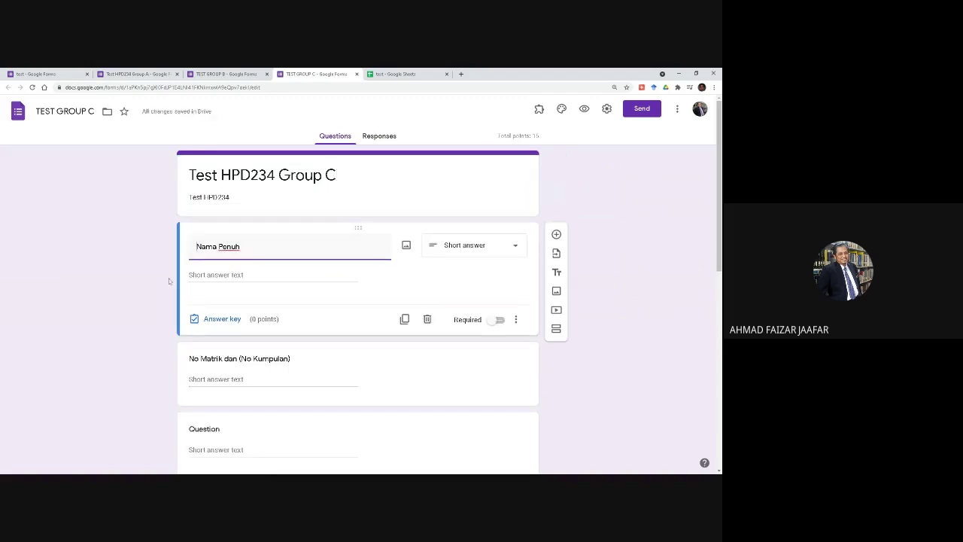
- Delete the blank short-answer question above the Selangor question in the Group C form
scroll(181, 293, down, 1)
click(232, 350)
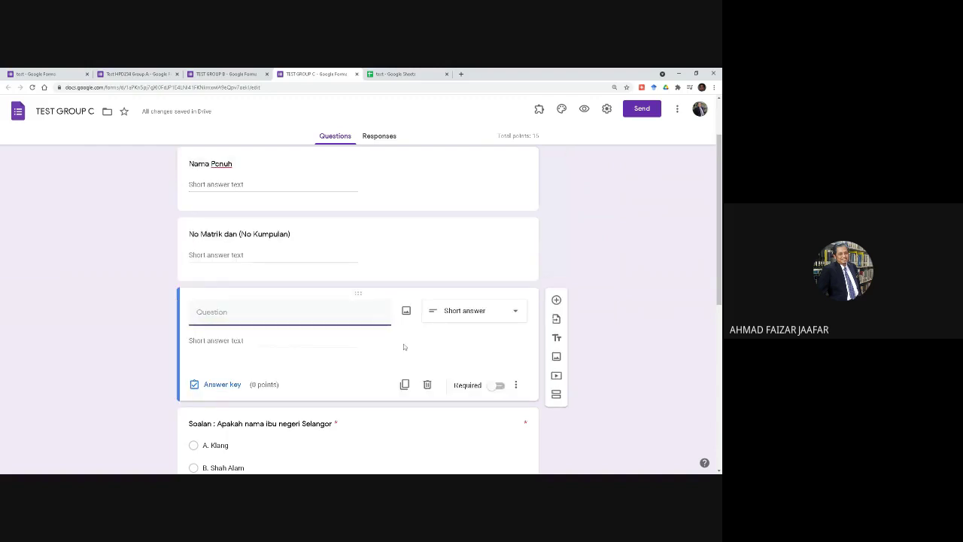
click(197, 312)
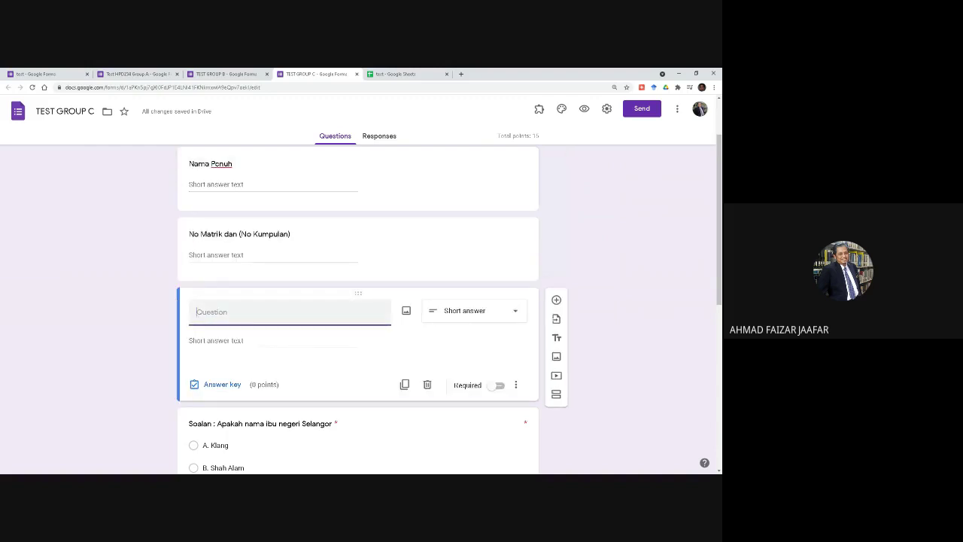
click(427, 385)
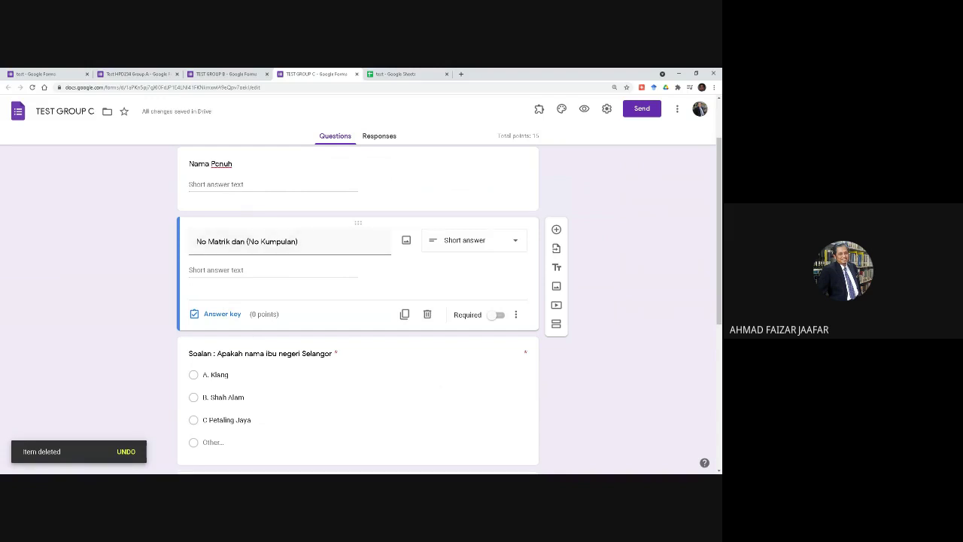
- Shorten the matric number question's text in the Group C form to "No Matrik"
key(ctrl+Tab)
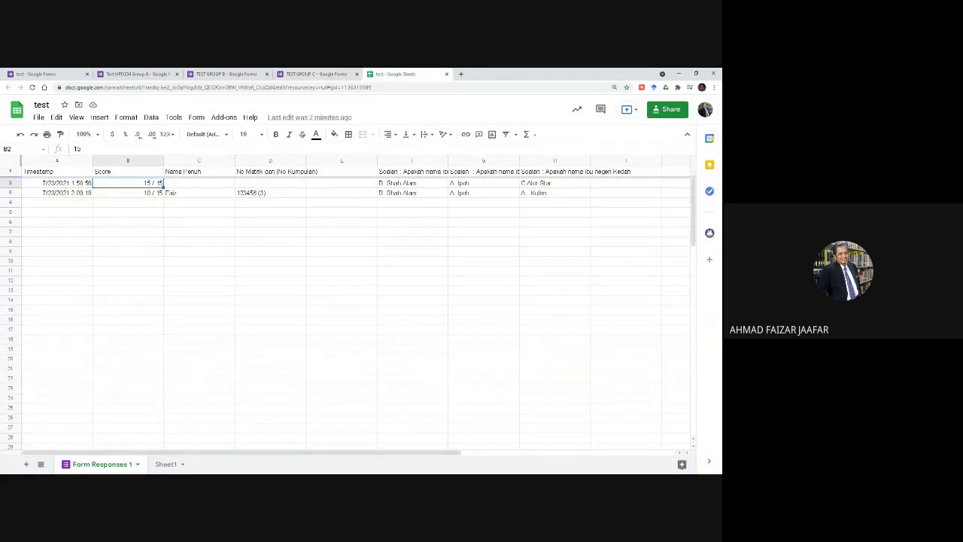
click(304, 75)
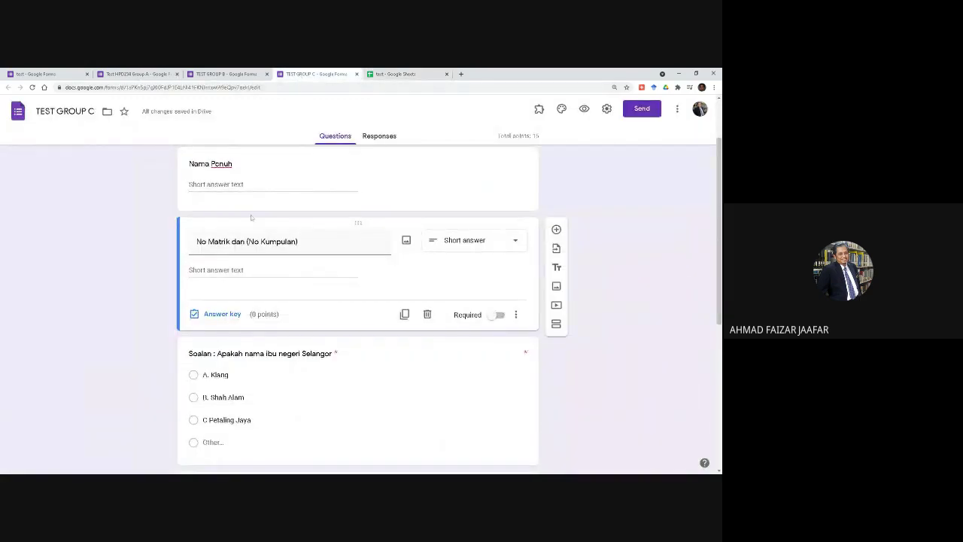
triple_click(248, 242)
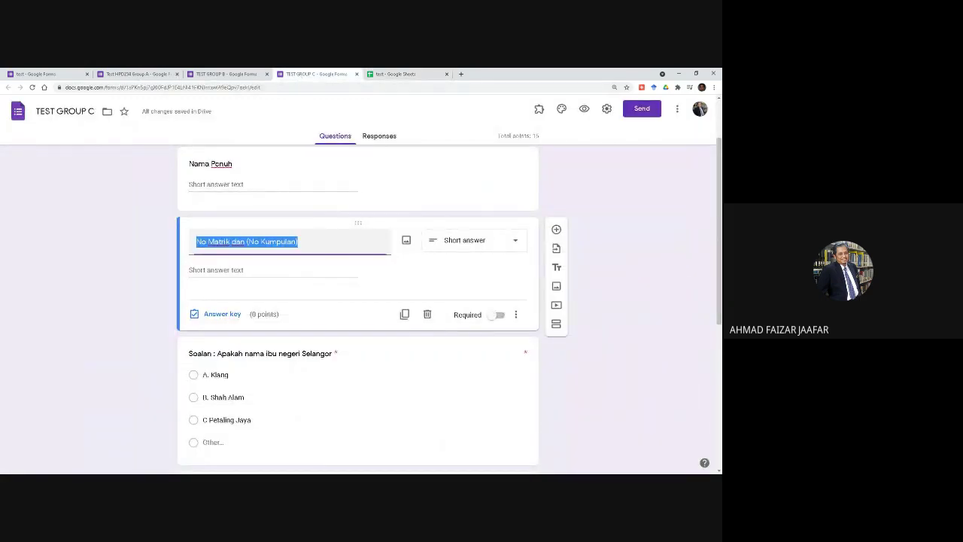
click(298, 241)
drag(299, 241, 295, 230)
scroll(296, 205, up, 2)
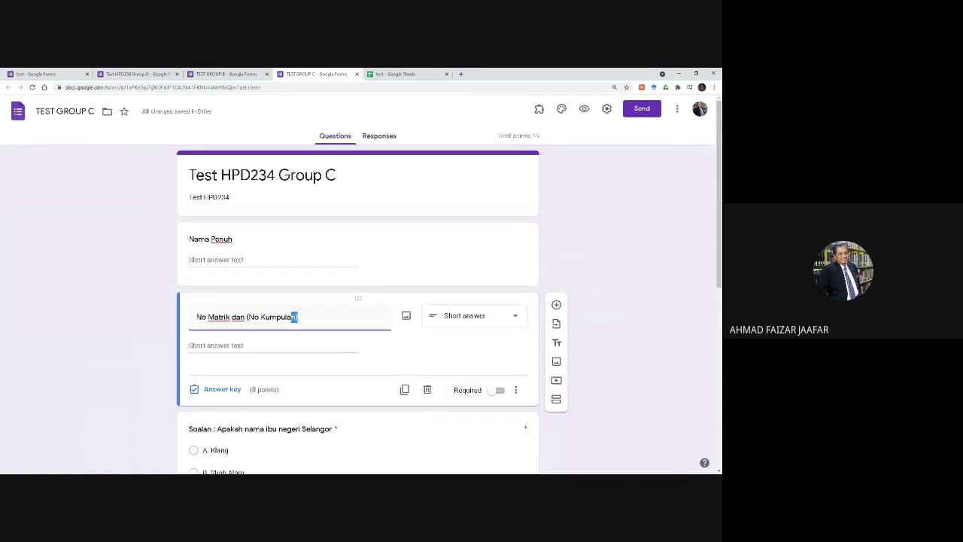
key(End)
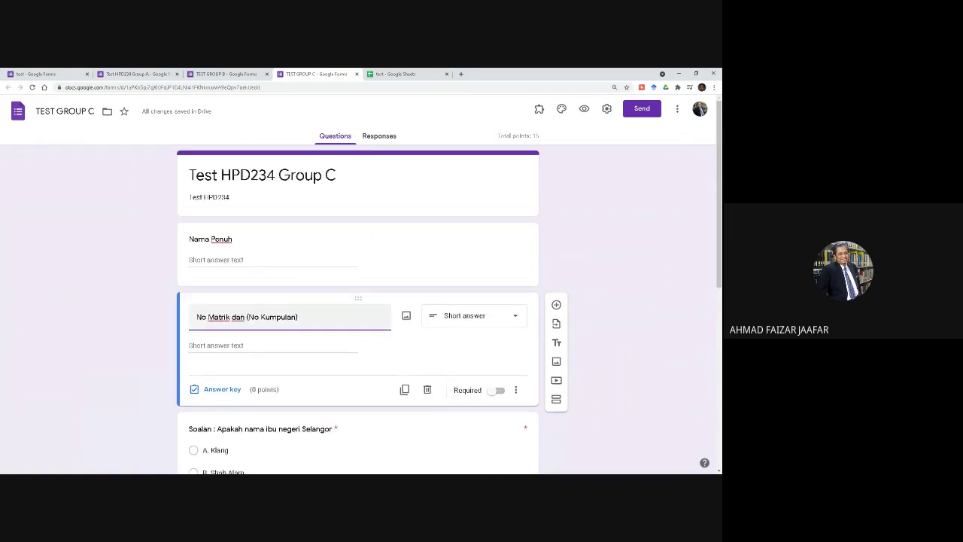
key(shift+Left)
key(shift+Left)
key(shift+Left)
key(shift+Left)
key(shift+Left)
key(shift+Left)
key(shift+Left)
key(shift+Left)
key(shift+Left)
key(shift+Left)
key(shift+Left)
key(shift+Left)
key(shift+Left)
key(shift+Left)
key(shift+Left)
key(shift+Left)
key(shift+Left)
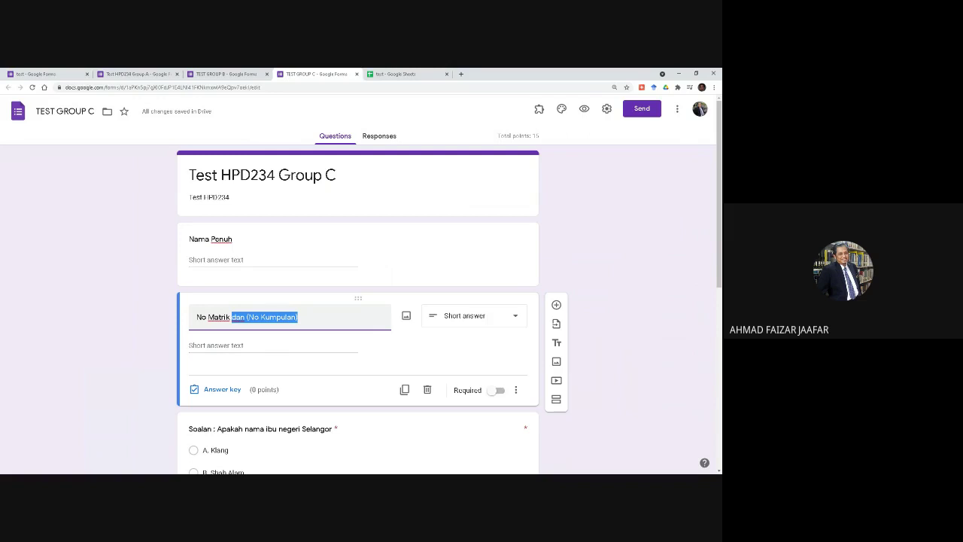
key(BackSpace)
- Switch to the linked responses spreadsheet in Google Sheets and rename it "Test Group A"
key(ctrl+shift+Tab)
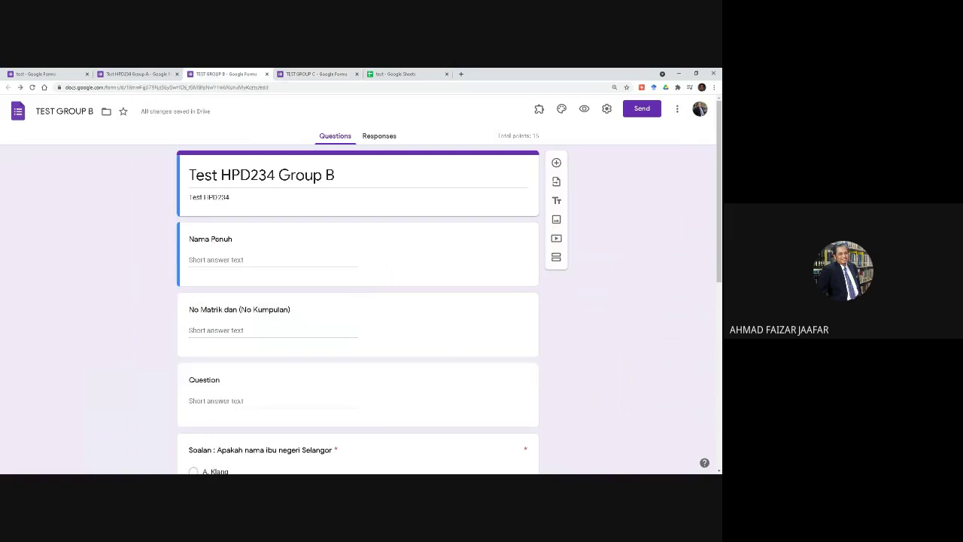
click(402, 74)
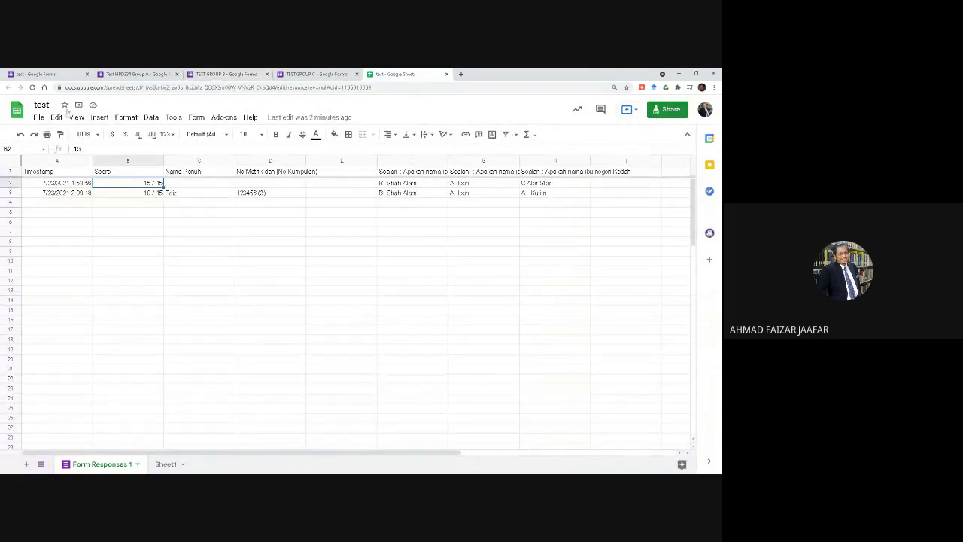
click(41, 104)
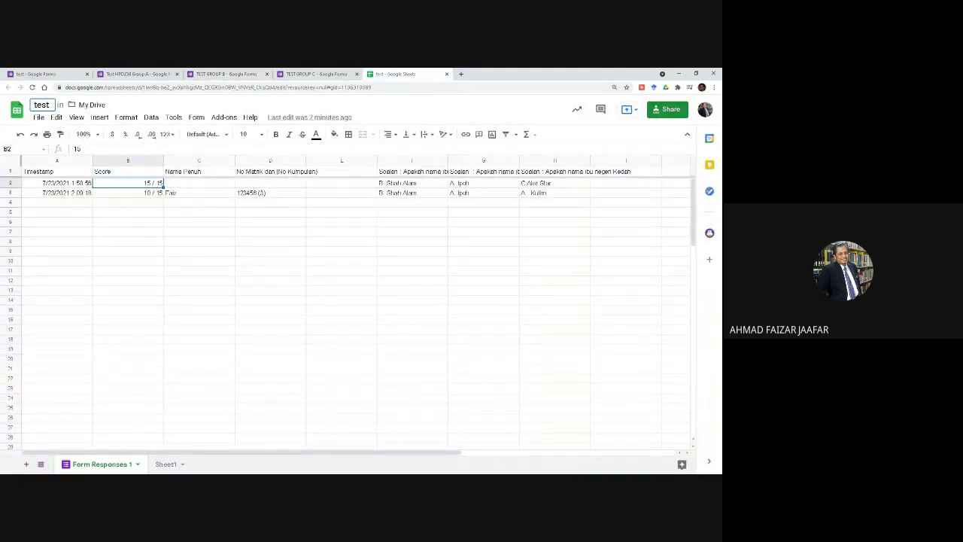
drag(48, 104, 22, 107)
text(T)
text(ha)
key(BackSpace)
key(BackSpace)
text(est Grou)
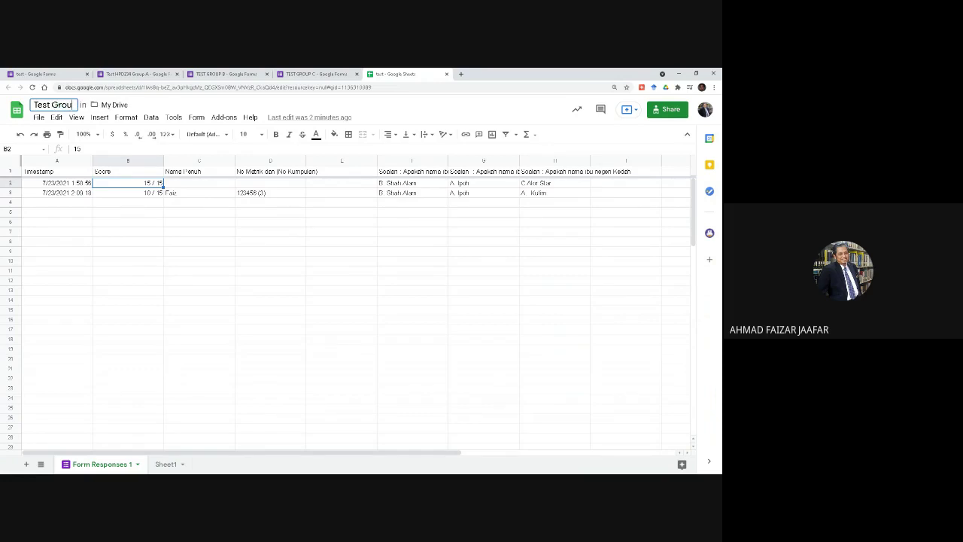
text(p A)
- Return to the TEST GROUP C form and look through its questions
click(304, 75)
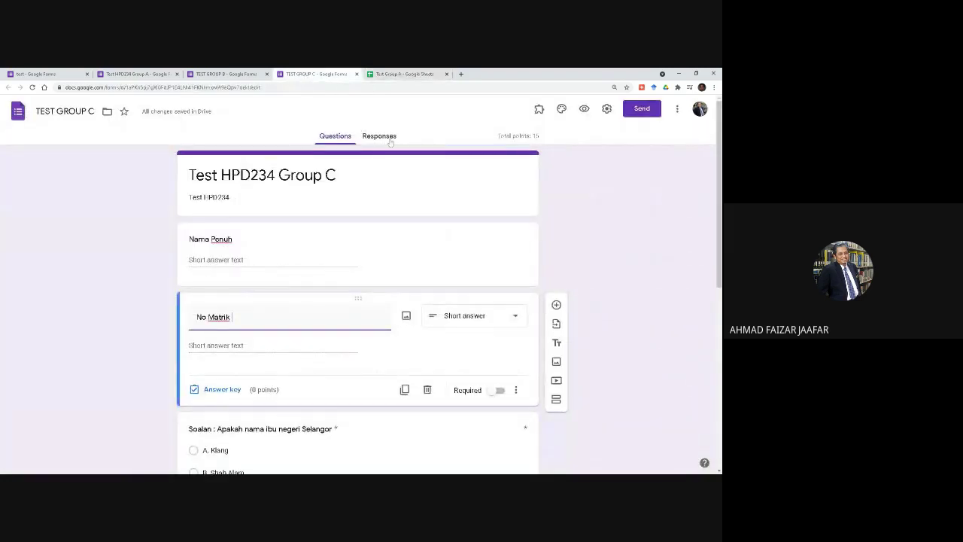
scroll(366, 218, down, 4)
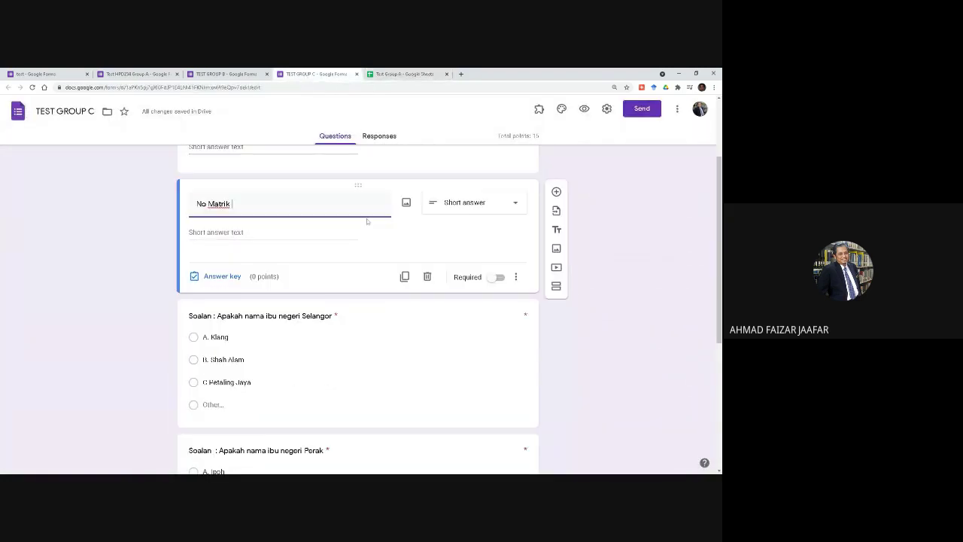
scroll(366, 220, down, 3)
scroll(366, 221, up, 4)
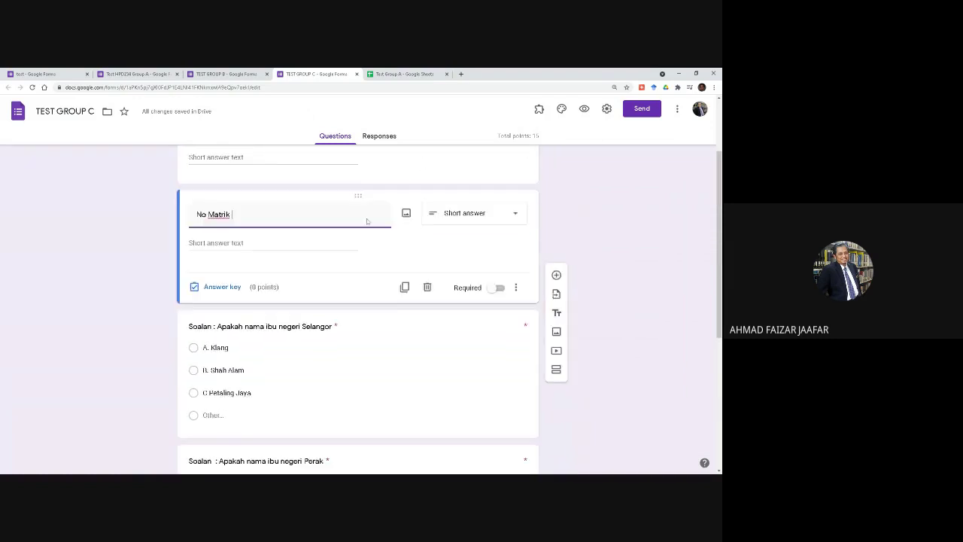
scroll(366, 220, down, 2)
scroll(366, 218, up, 3)
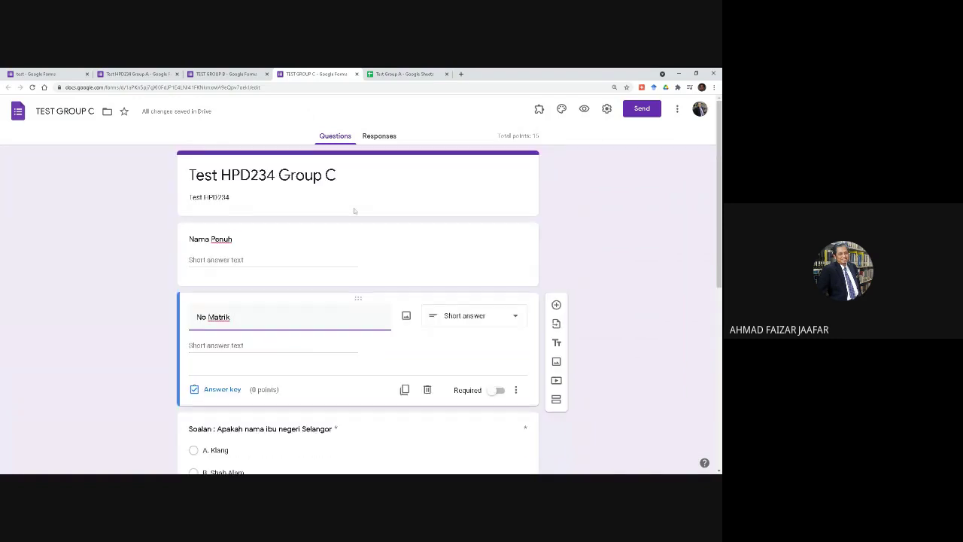
scroll(354, 210, down, 1)
click(607, 111)
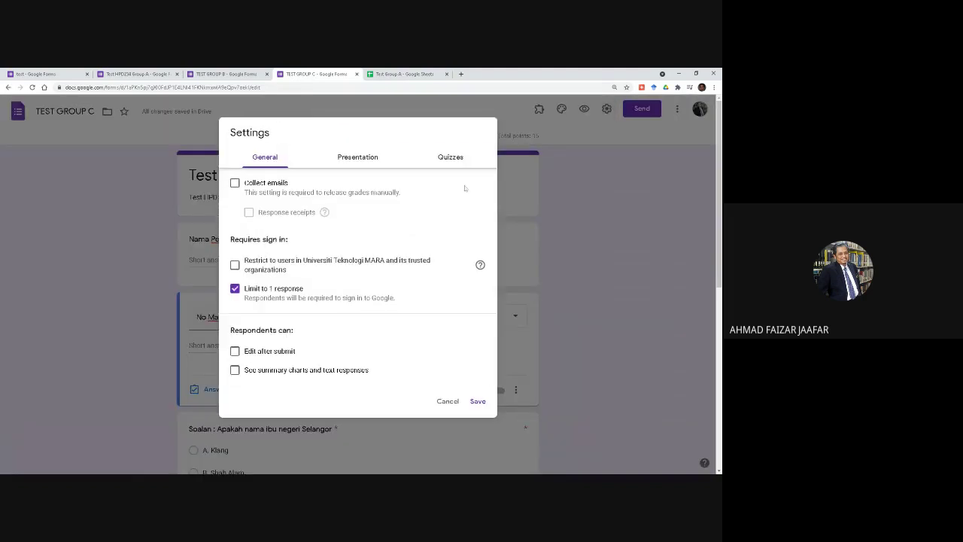
key(Escape)
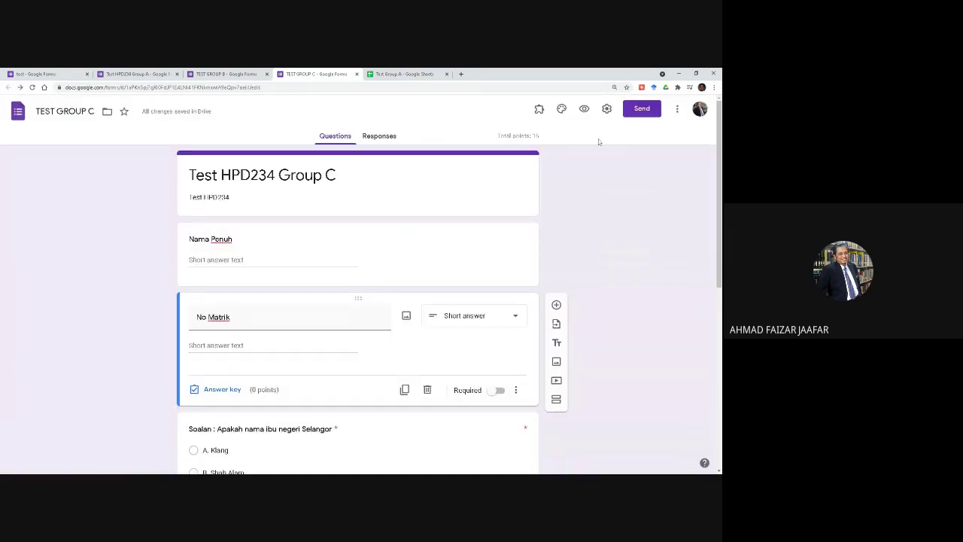
scroll(584, 196, down, 5)
scroll(584, 166, up, 3)
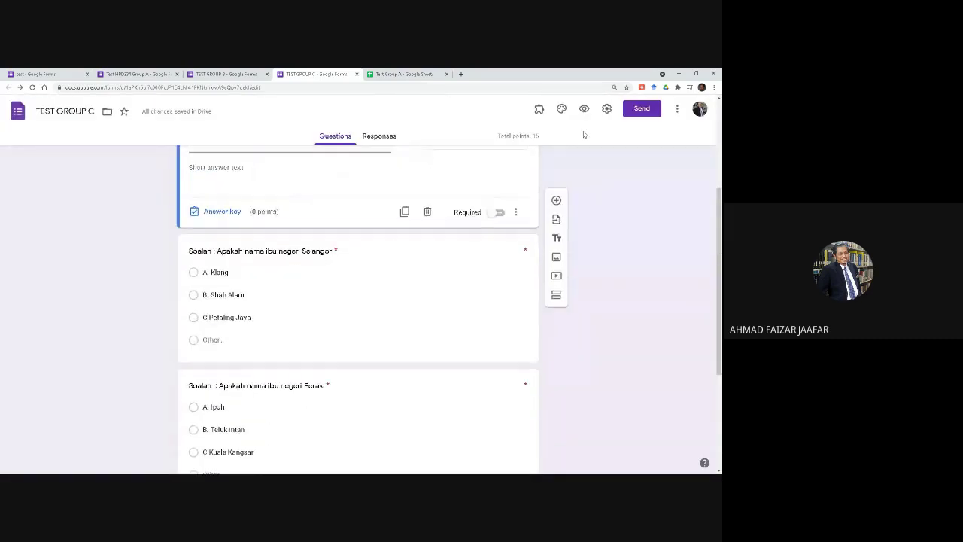
scroll(583, 134, up, 3)
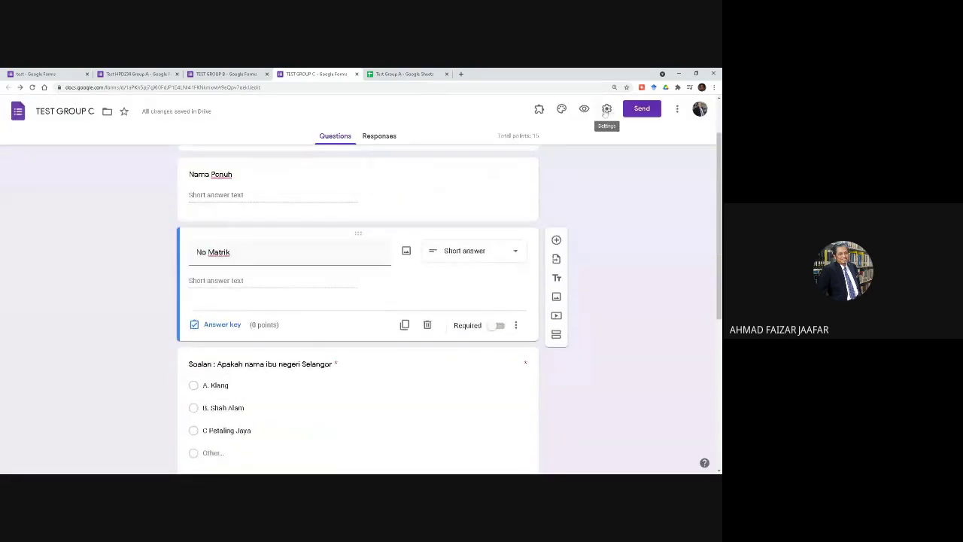
- Review the Group C form's presentation and quiz settings, including the locked mode on Chromebooks description and the grade release options
click(606, 110)
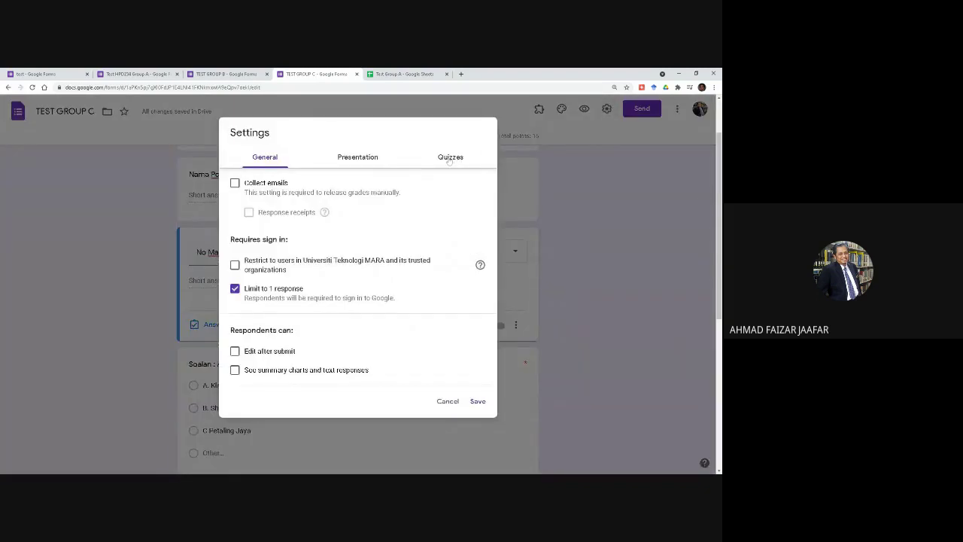
click(362, 159)
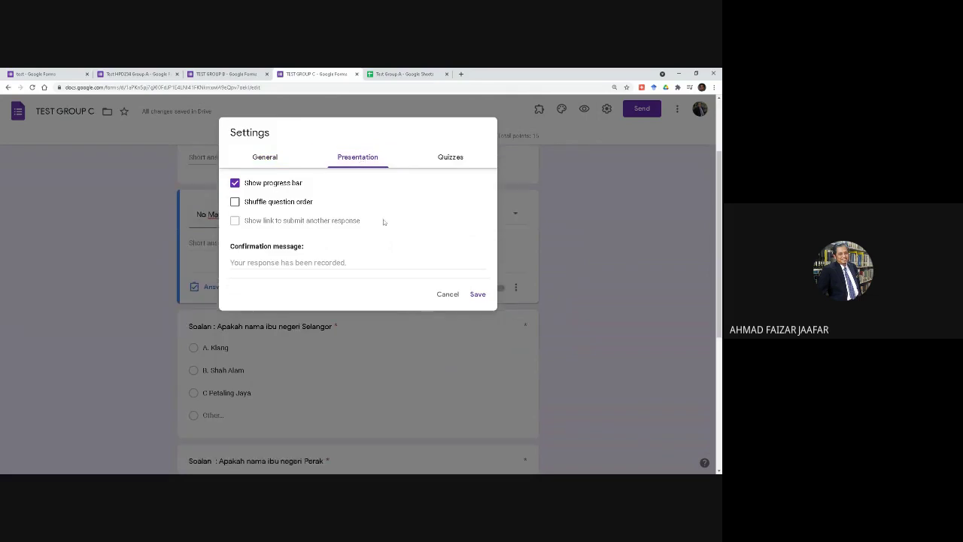
click(450, 159)
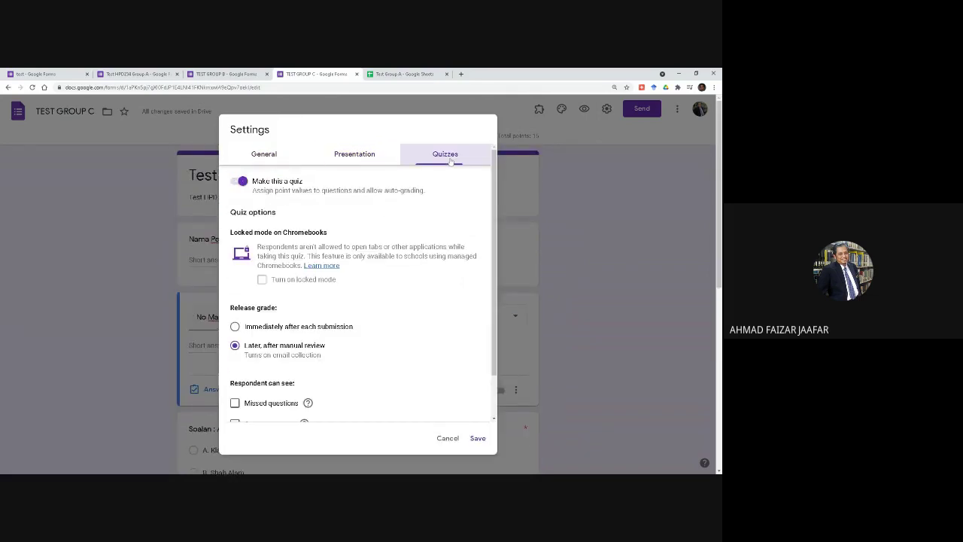
scroll(403, 198, down, 1)
scroll(402, 198, down, 1)
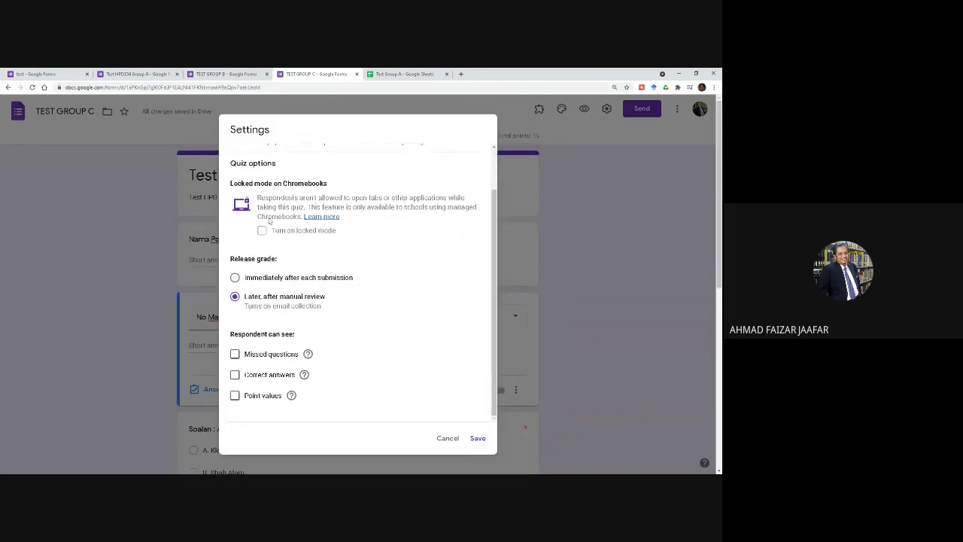
drag(280, 197, 445, 207)
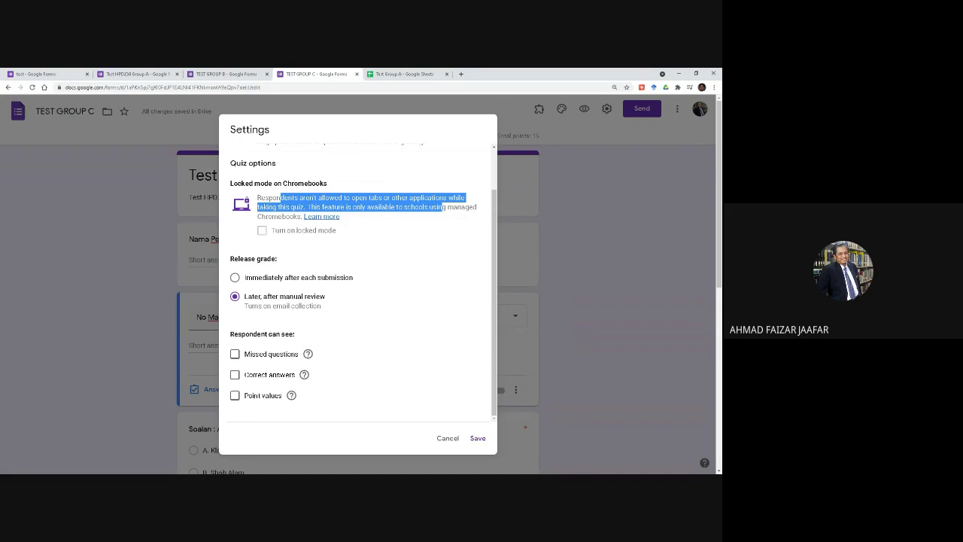
scroll(394, 221, down, 5)
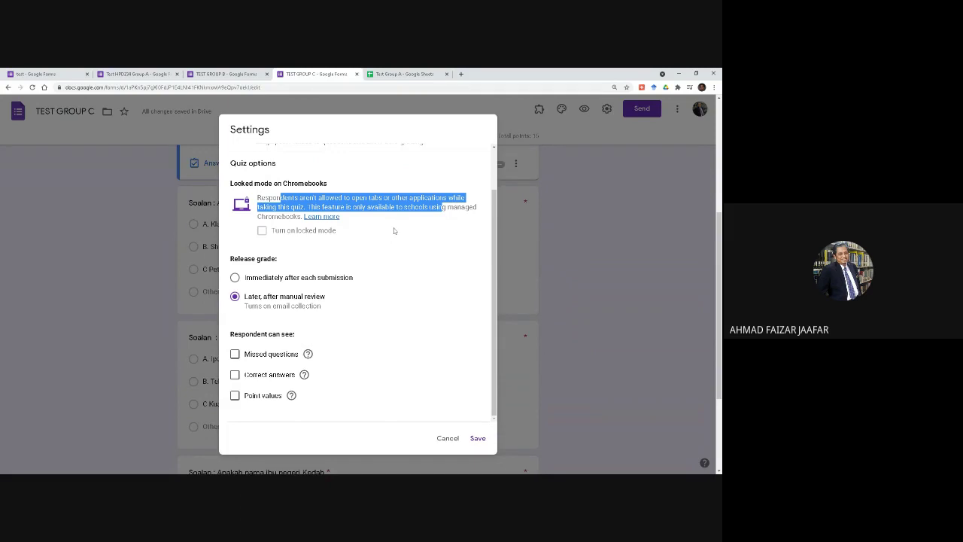
scroll(394, 231, up, 3)
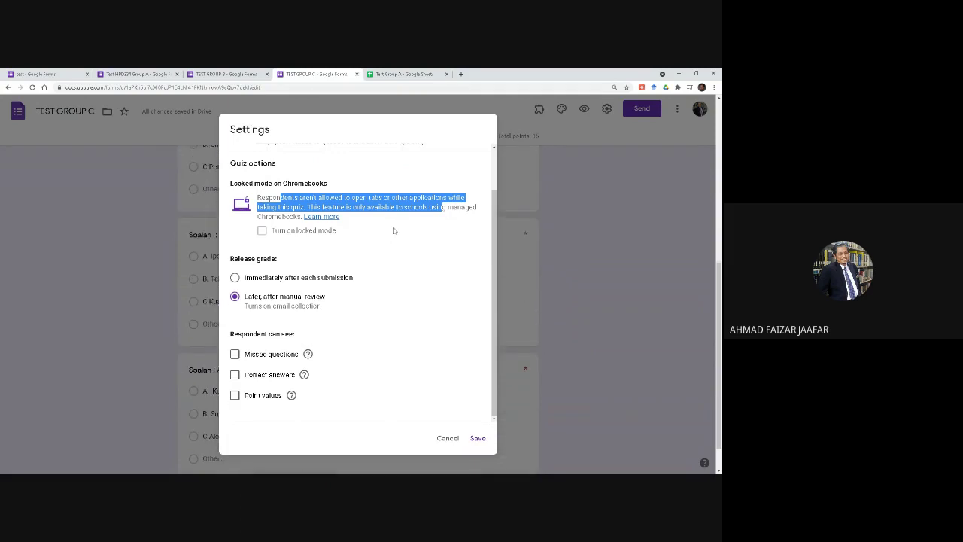
scroll(394, 231, up, 2)
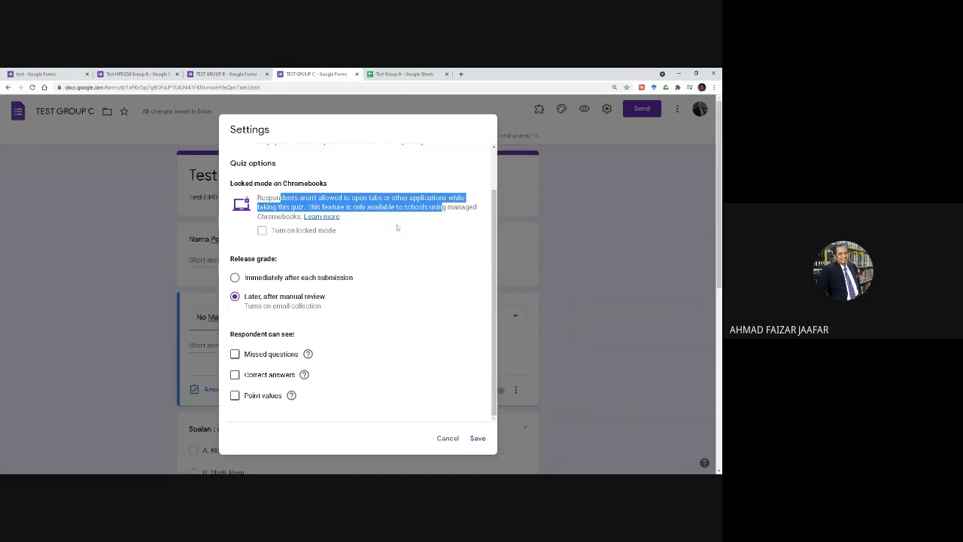
scroll(396, 227, up, 1)
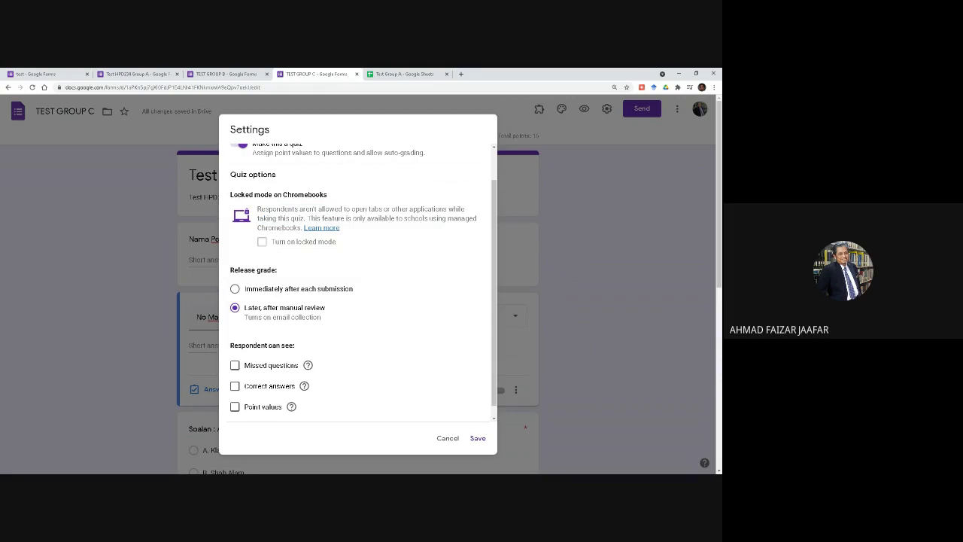
drag(258, 208, 303, 218)
scroll(358, 286, up, 1)
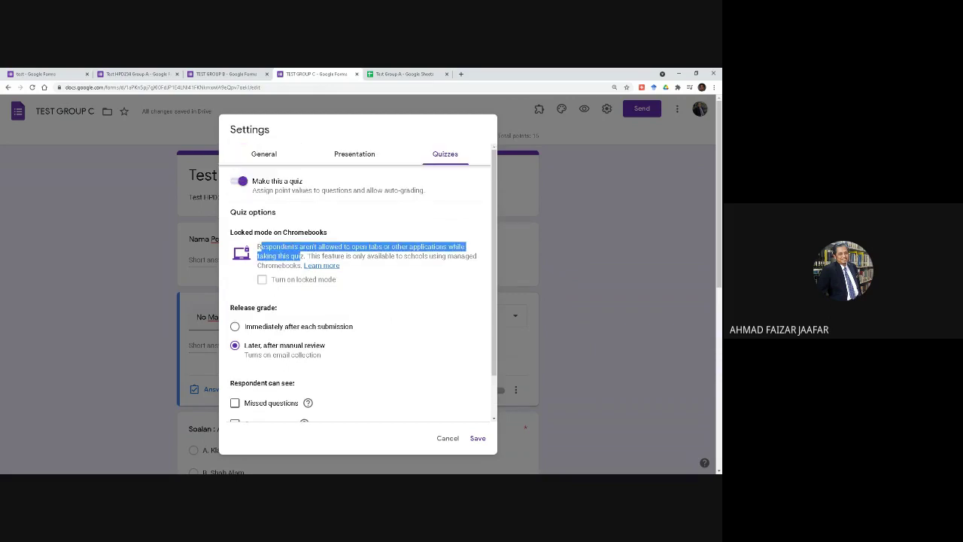
click(355, 156)
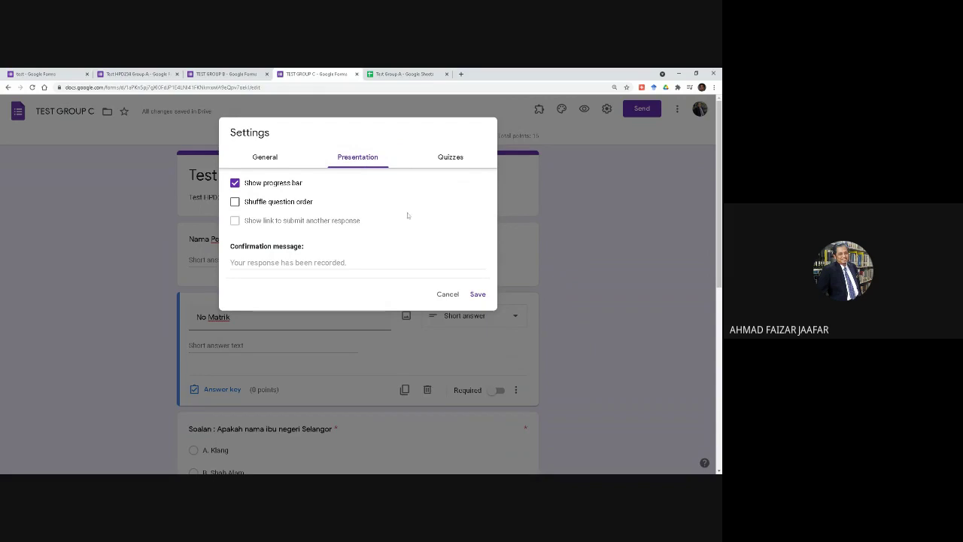
scroll(388, 233, down, 1)
scroll(381, 233, up, 1)
- Check the Group C form's general settings, keep Limit to 1 response enabled and save the settings
click(264, 160)
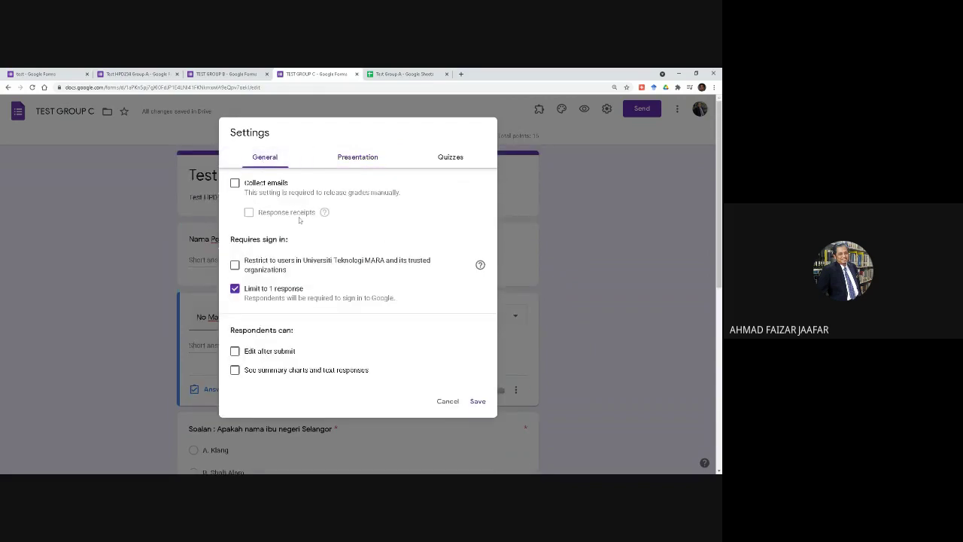
scroll(300, 215, down, 1)
scroll(299, 219, up, 1)
scroll(296, 228, down, 2)
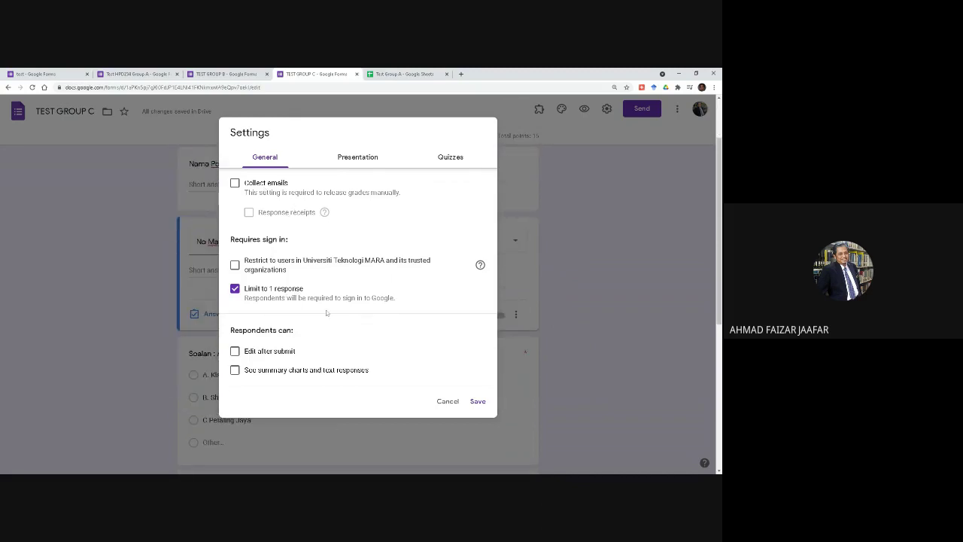
drag(345, 299, 402, 298)
click(234, 293)
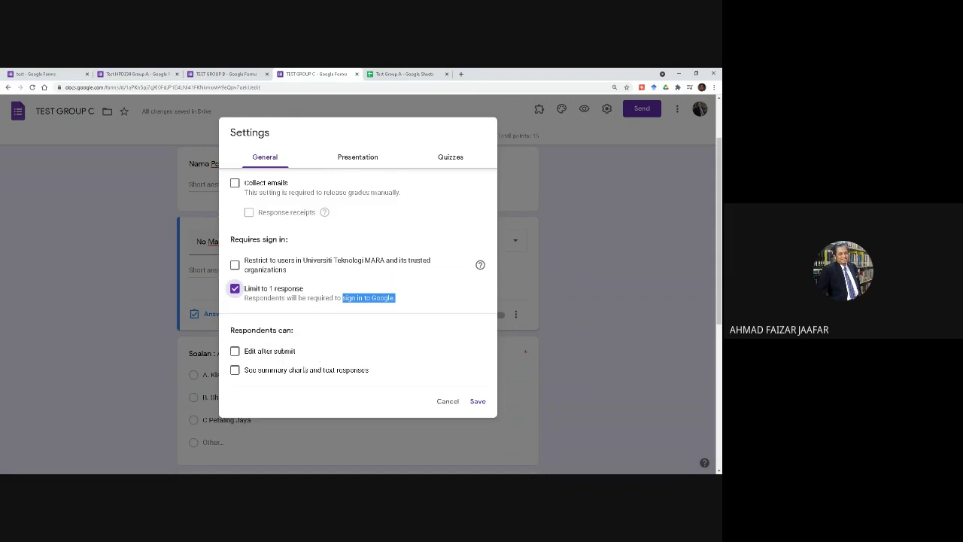
click(477, 401)
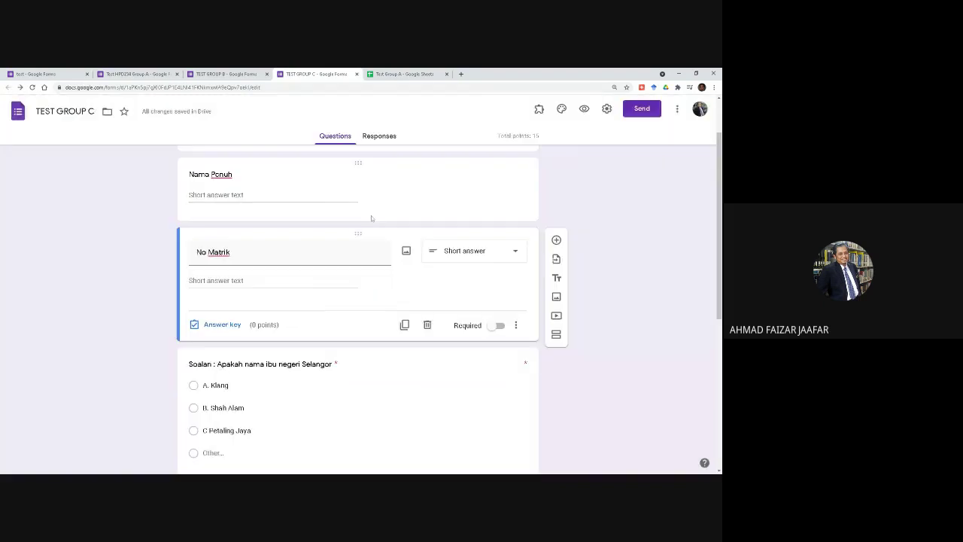
- Switch past the TEST GROUP B form to the Test HPD234 Group A form and restore the browser to a smaller window
click(252, 73)
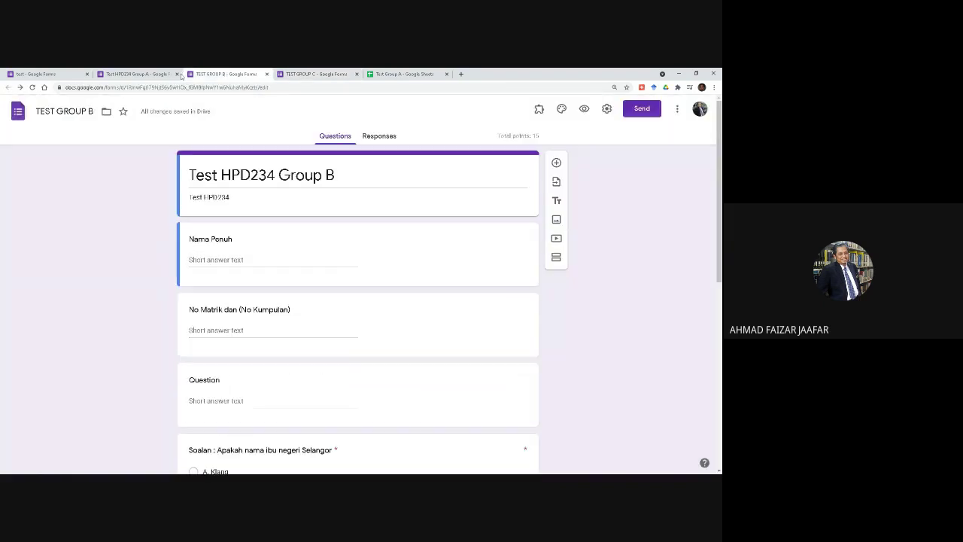
click(145, 74)
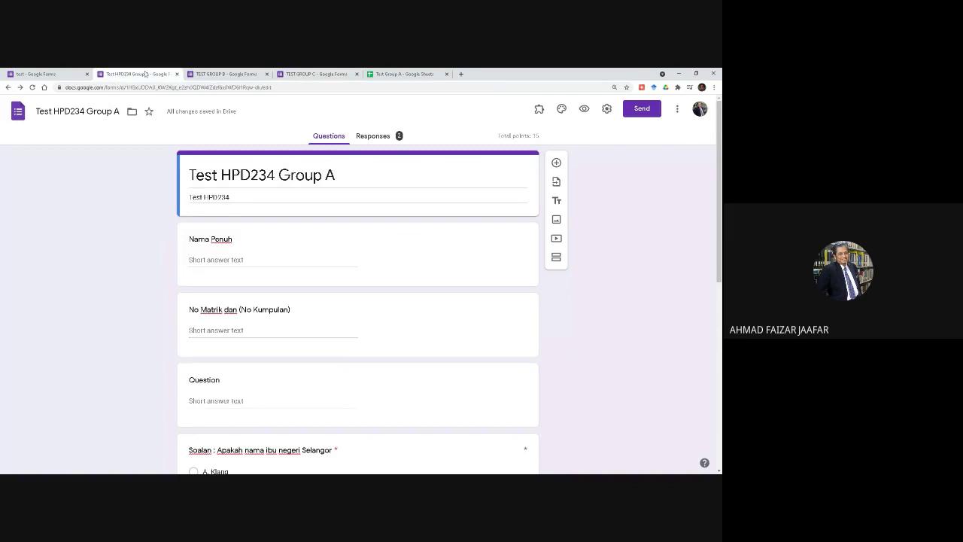
click(696, 73)
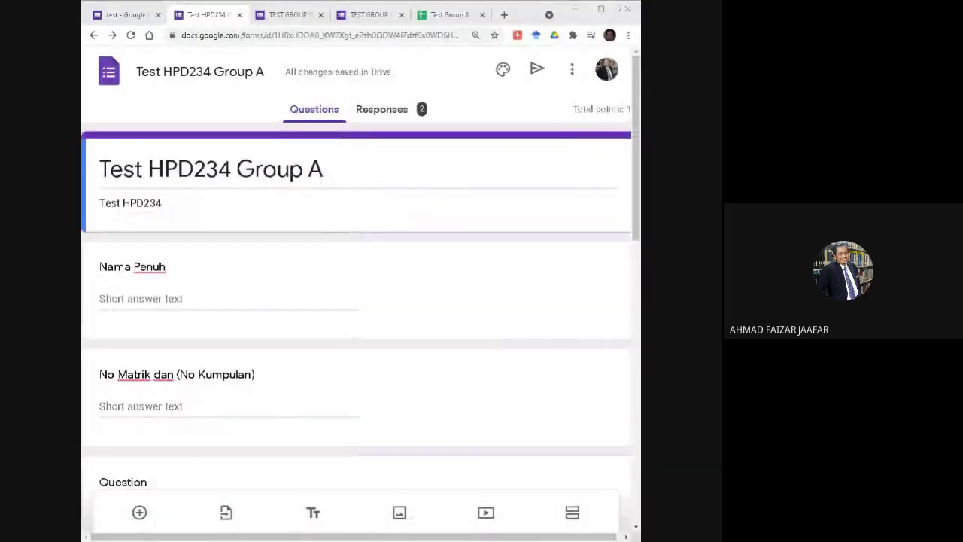